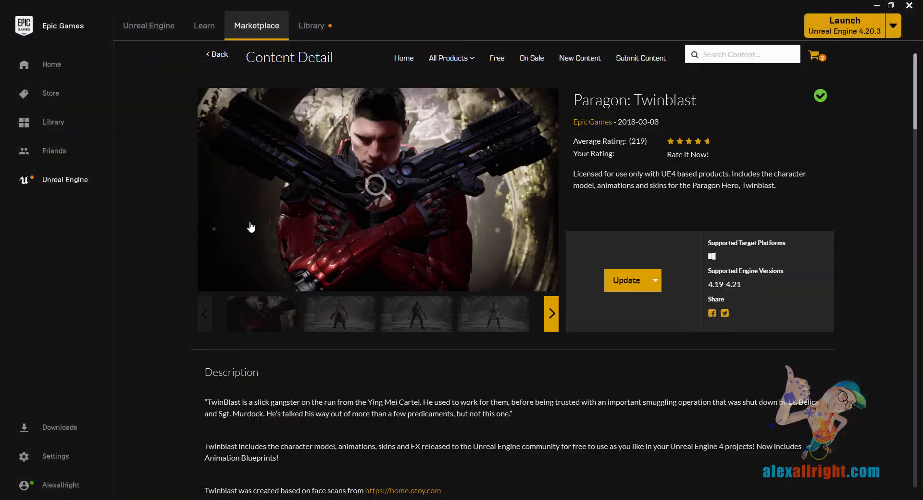
{"action": "left_click", "coordinate": [419, 315]}
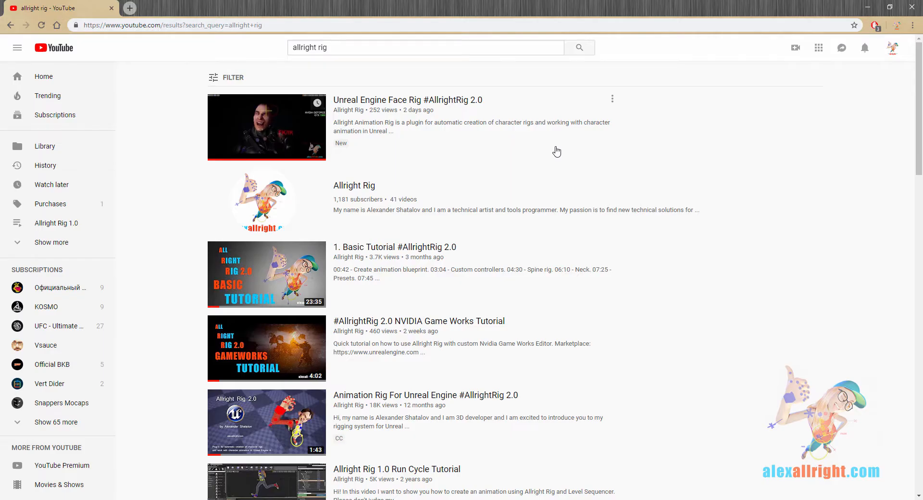
{"action": "scroll", "coordinate": [557, 152], "scroll_direction": "down", "scroll_amount": 1}
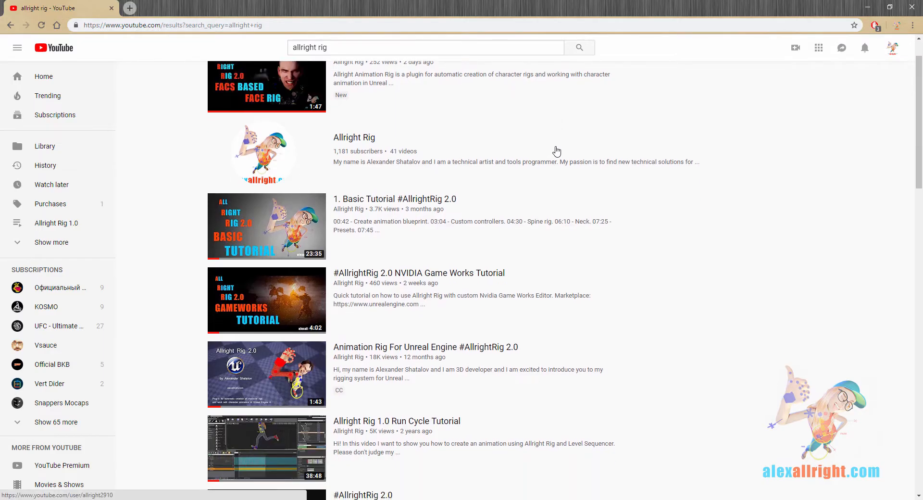
{"action": "scroll", "coordinate": [557, 152], "scroll_direction": "up", "scroll_amount": 1}
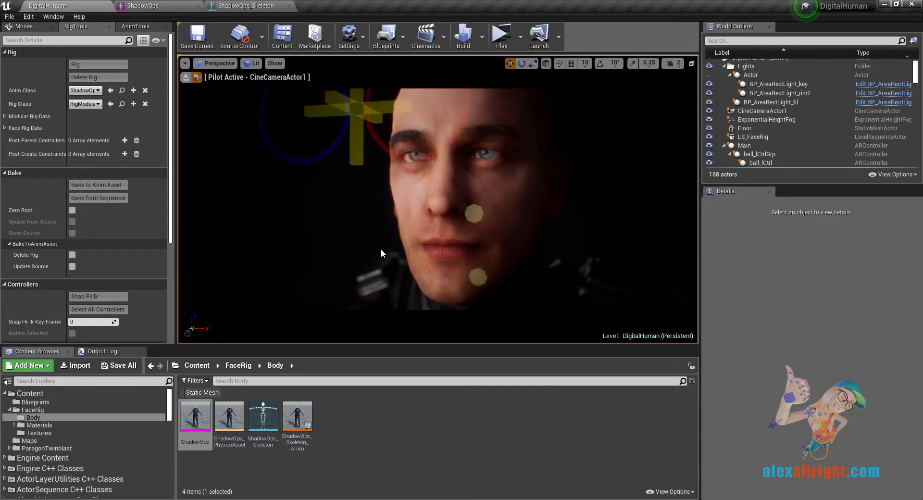
- Add a morph controller to the face rig data and name it Mouth
{"action": "left_click", "coordinate": [8, 129]}
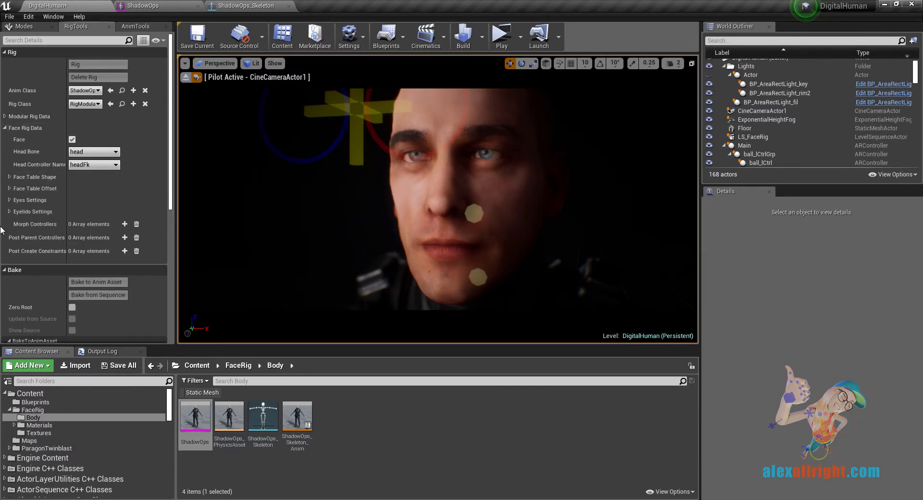
{"action": "left_click", "coordinate": [124, 224]}
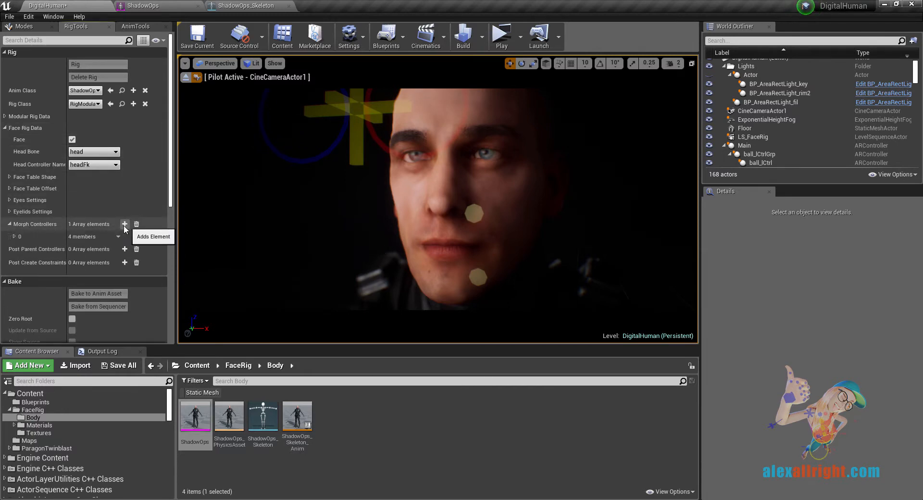
{"action": "left_click", "coordinate": [15, 236]}
{"action": "left_click", "coordinate": [71, 248]}
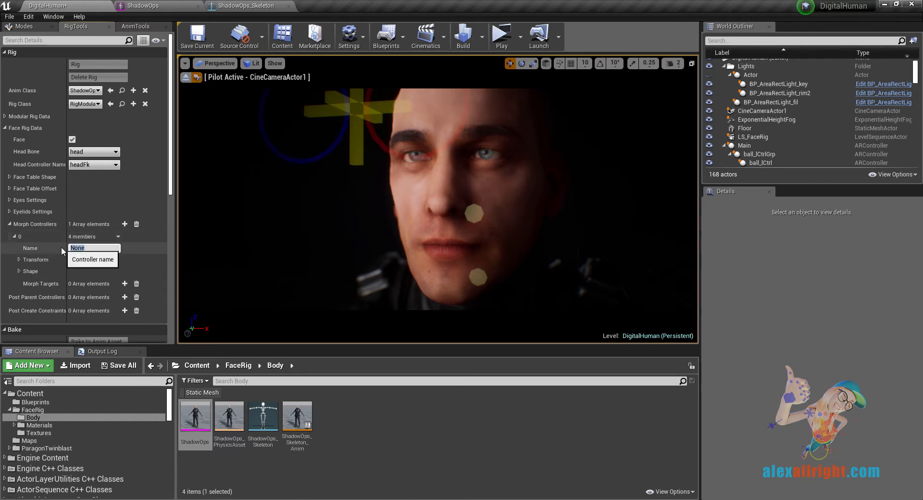
{"action": "type", "text": "Mouth"}
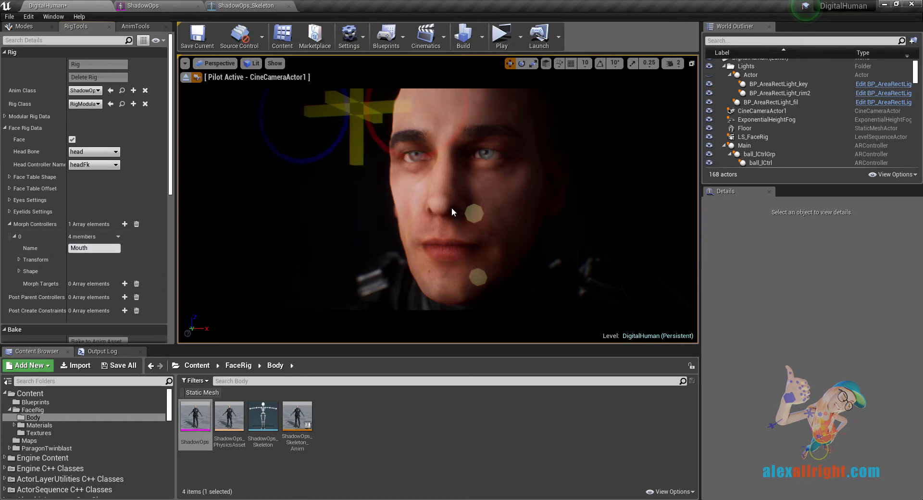
- Delete the existing rig and rebuild it on the ShadowOps character with the Mouth controller
{"action": "left_click", "coordinate": [418, 205]}
{"action": "left_click", "coordinate": [112, 77]}
{"action": "left_click", "coordinate": [109, 66]}
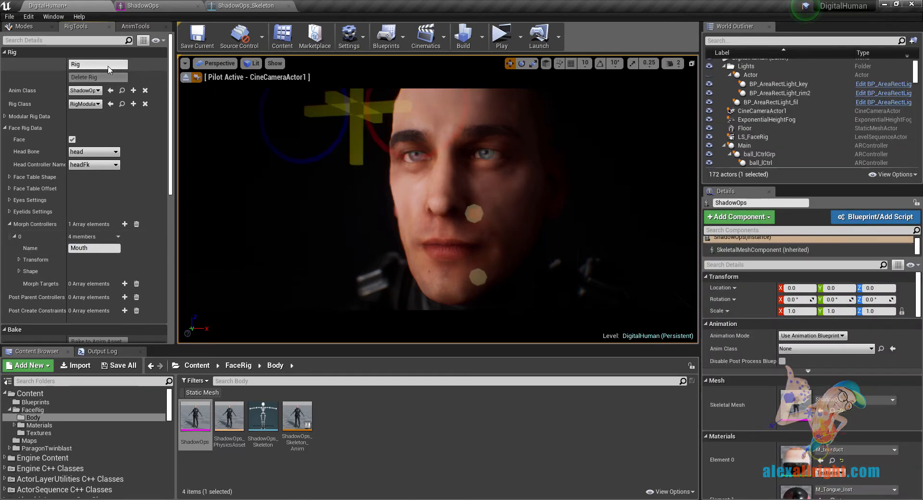
- Move the MouthGrp controller group out of the head to just in front of the lips, at about Y 12.32 and Z -2.46
{"action": "left_click", "coordinate": [477, 213]}
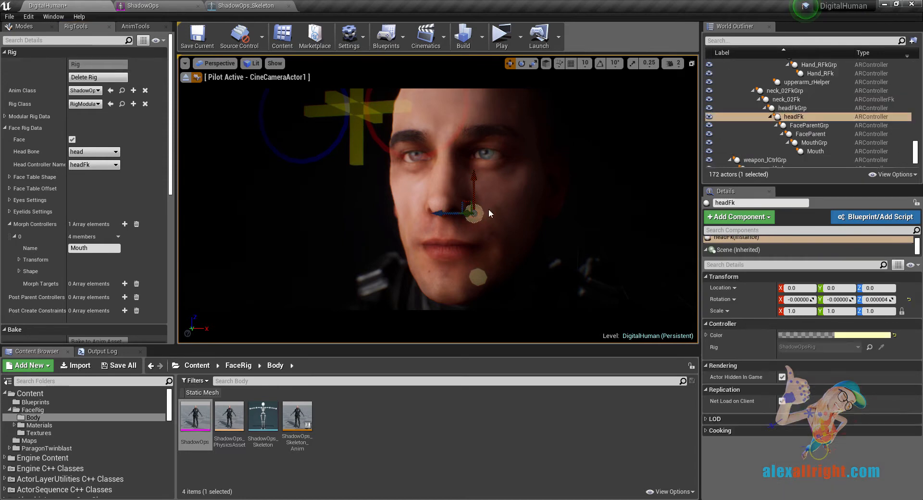
{"action": "key", "text": "f"}
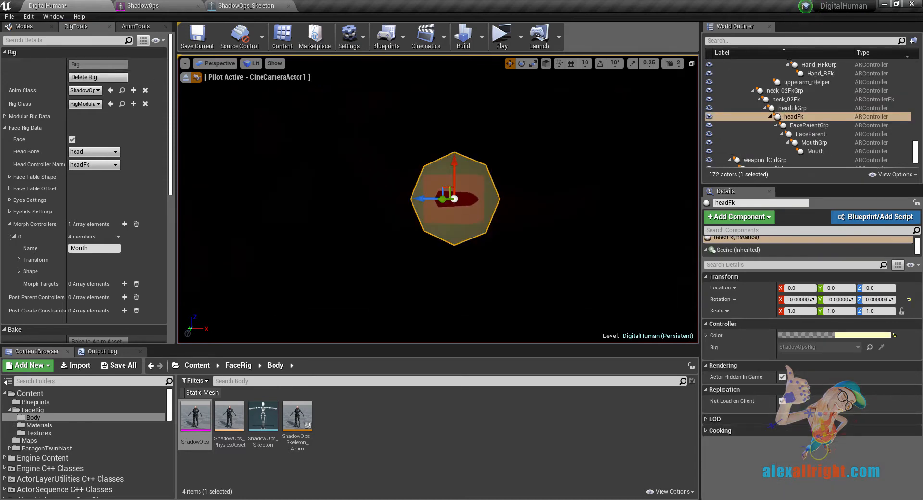
{"action": "left_click", "coordinate": [465, 202]}
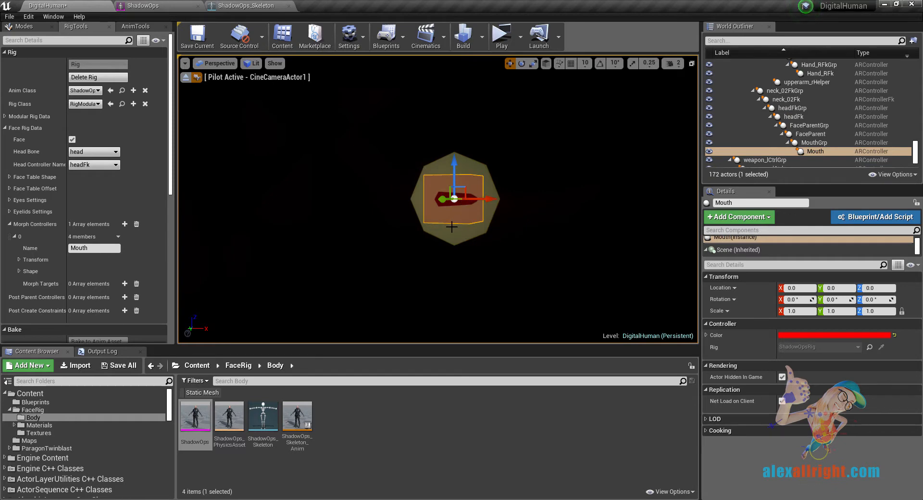
{"action": "left_click", "coordinate": [815, 142]}
{"action": "key", "text": "f"}
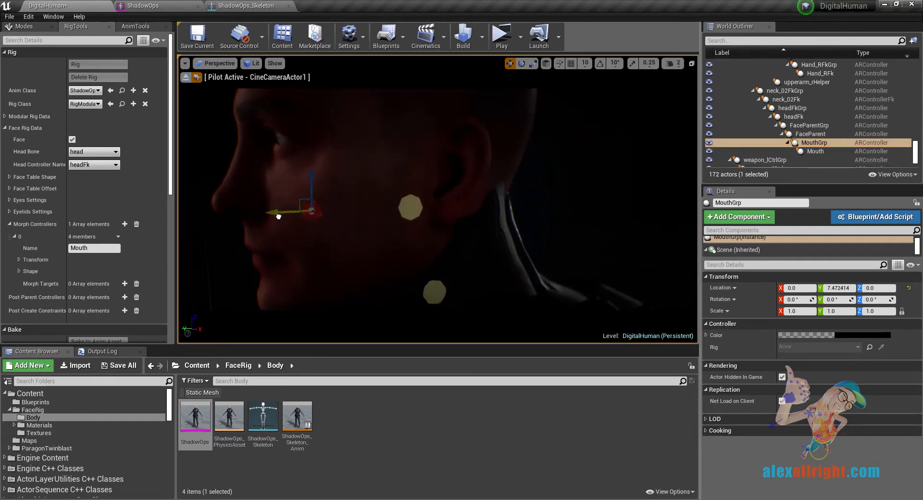
{"action": "left_click_drag", "start_coordinate": [278, 216], "coordinate": [210, 258]}
{"action": "key", "text": "f"}
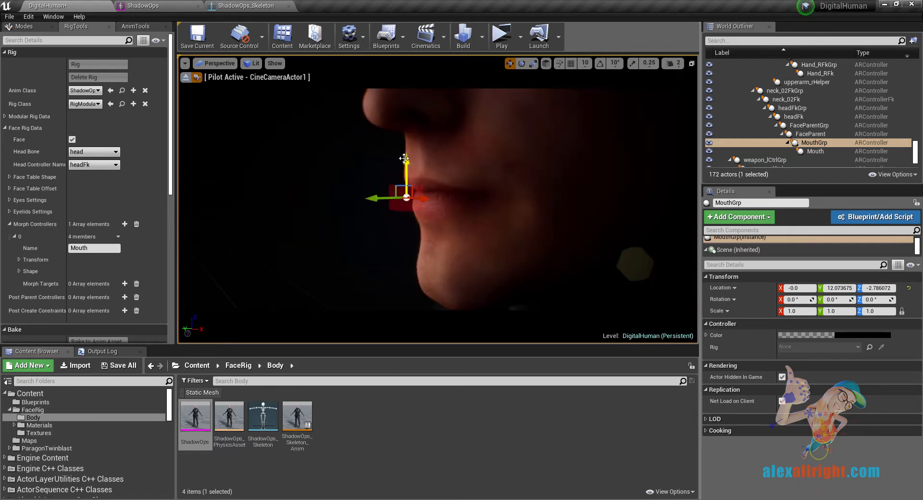
{"action": "left_click_drag", "start_coordinate": [405, 168], "coordinate": [405, 159]}
{"action": "left_click_drag", "start_coordinate": [386, 189], "coordinate": [379, 189]}
{"action": "left_click_drag", "start_coordinate": [384, 192], "coordinate": [459, 201], "text": "alt"}
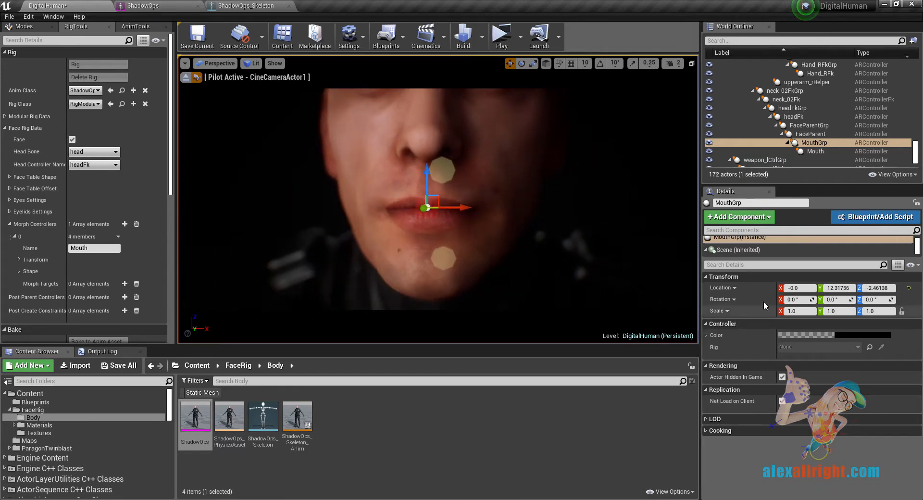
- Copy MouthGrp's location into the transform location of the Mouth morph controller in the face rig data
{"action": "right_click", "coordinate": [761, 287]}
{"action": "left_click", "coordinate": [783, 293]}
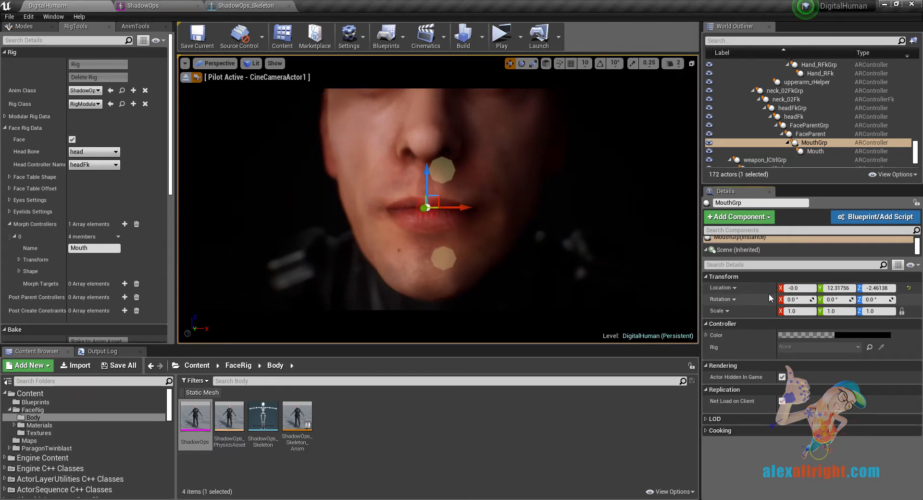
{"action": "scroll", "coordinate": [140, 243], "scroll_direction": "down", "scroll_amount": 2}
{"action": "left_click", "coordinate": [18, 229]}
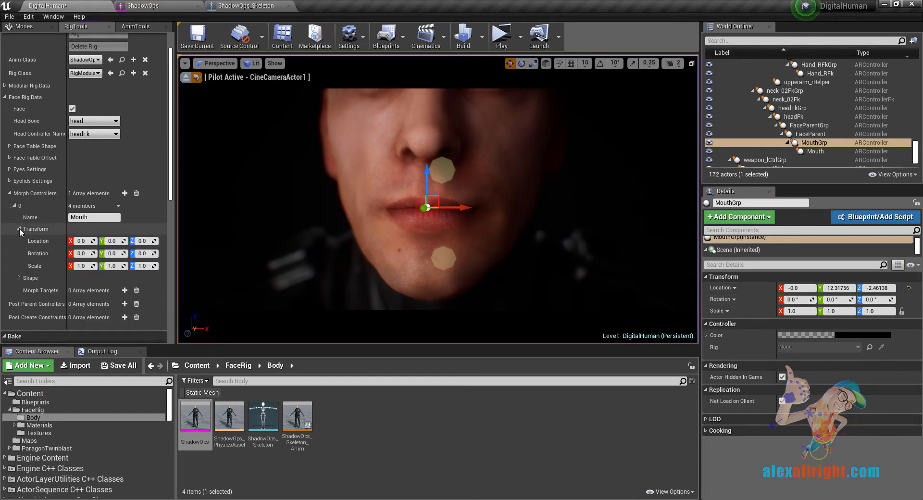
{"action": "right_click", "coordinate": [48, 240]}
{"action": "left_click", "coordinate": [59, 253]}
{"action": "scroll", "coordinate": [116, 199], "scroll_direction": "up", "scroll_amount": 2}
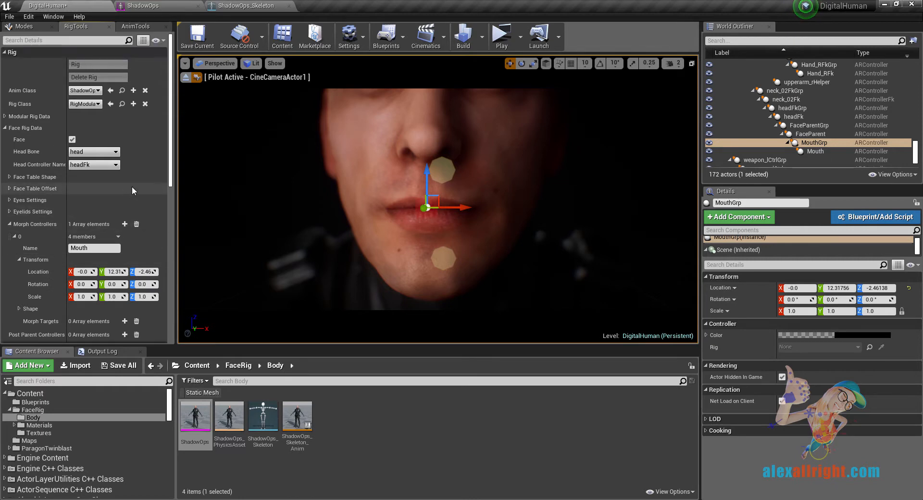
- Rebuild the ShadowOps rig with the stored location and shift the Mouth controller to about X -1.28 and Z 0.50
{"action": "left_click", "coordinate": [437, 168]}
{"action": "left_click", "coordinate": [113, 77]}
{"action": "left_click", "coordinate": [112, 65]}
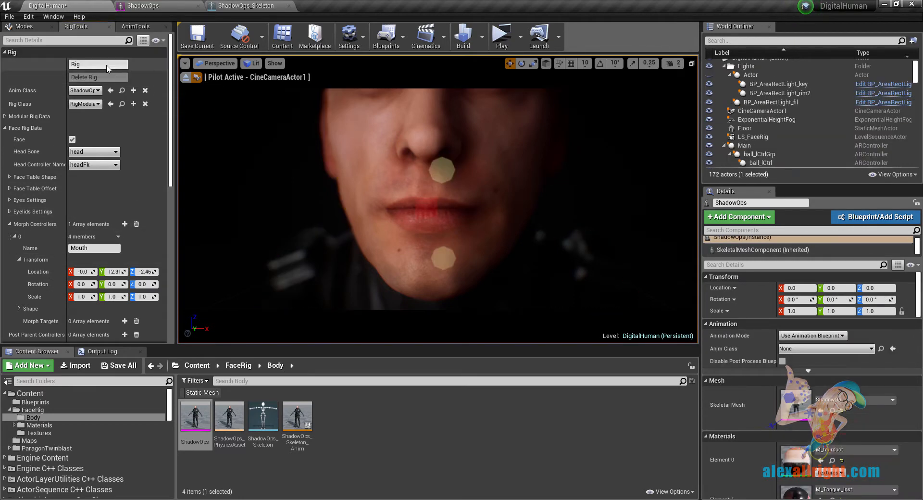
{"action": "left_click", "coordinate": [449, 199]}
{"action": "left_click_drag", "start_coordinate": [449, 199], "coordinate": [386, 233]}
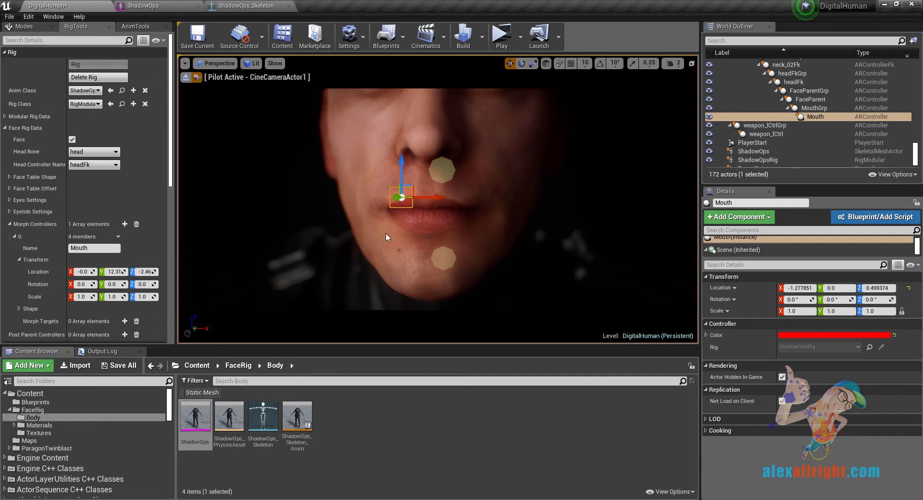
- Open the ShadowOps skeletal mesh with its face in close view and filter its morph targets by "mouth"
{"action": "double_click", "coordinate": [196, 417]}
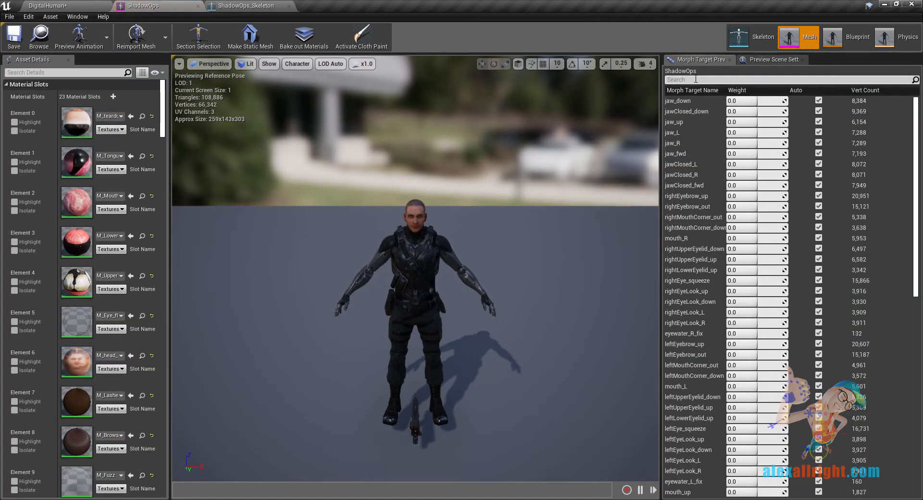
{"action": "type", "text": "mouth"}
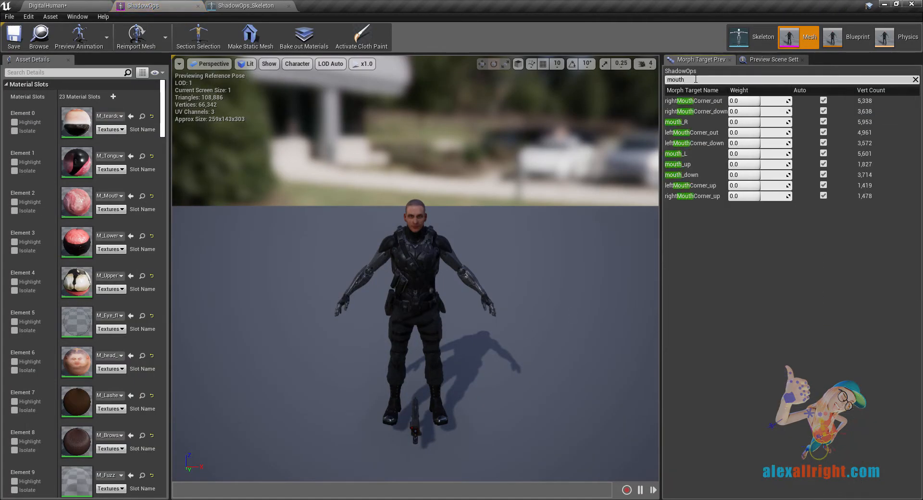
{"action": "key", "text": "w"}
{"action": "mouse_move", "coordinate": [620, 178]}
{"action": "right_mouse_down"}
{"action": "mouse_move", "coordinate": [622, 149]}
{"action": "mouse_move", "coordinate": [619, 161]}
{"action": "right_mouse_up"}
- Preview the mouth_L morph target on the mesh and add it as the Mouth controller's first morph target
{"action": "left_click_drag", "start_coordinate": [759, 154], "coordinate": [761, 153]}
{"action": "right_click", "coordinate": [694, 155]}
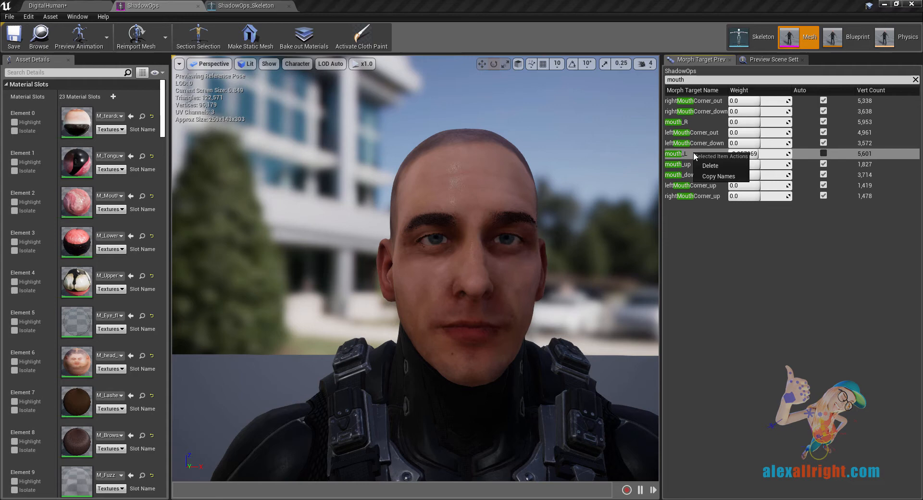
{"action": "left_click", "coordinate": [713, 177]}
{"action": "left_click", "coordinate": [86, 4]}
{"action": "left_click", "coordinate": [124, 275]}
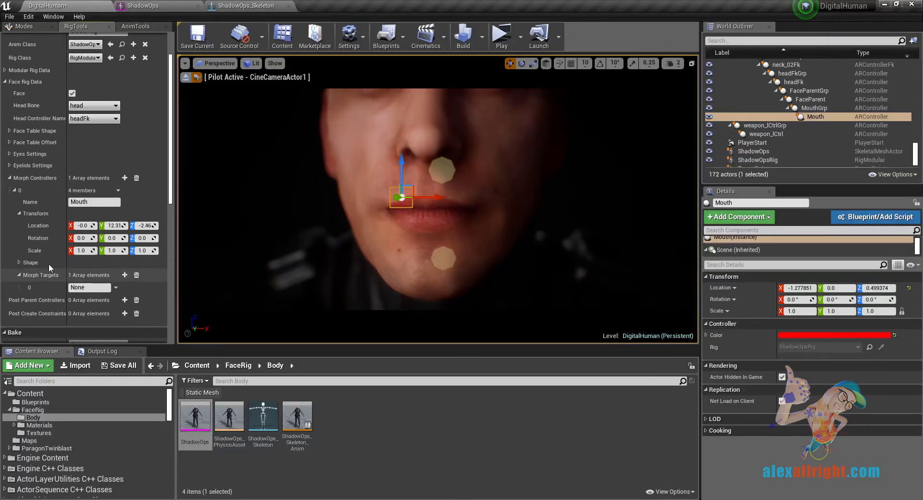
{"action": "scroll", "coordinate": [38, 273], "scroll_direction": "down", "scroll_amount": 2}
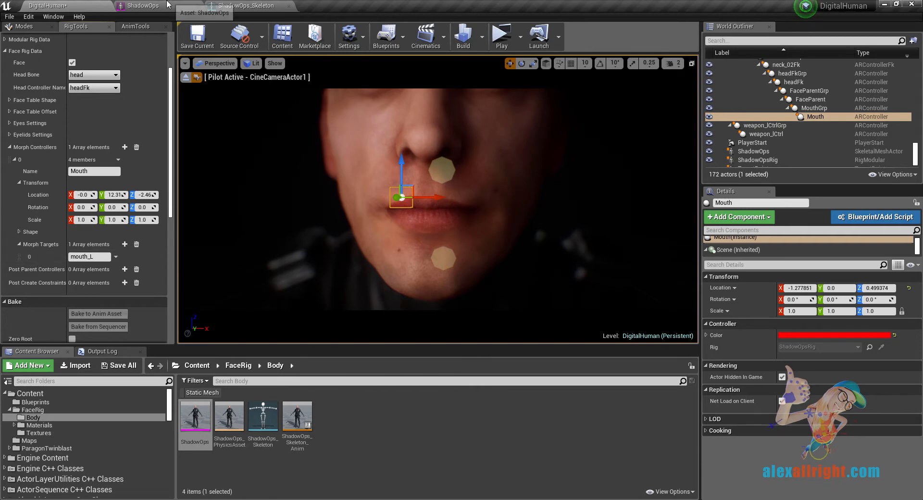
- Preview the mouth_R morph target on the ShadowOps mesh at a weight of about 0.62 and copy its name
{"action": "left_click", "coordinate": [144, 6]}
{"action": "left_click", "coordinate": [725, 123]}
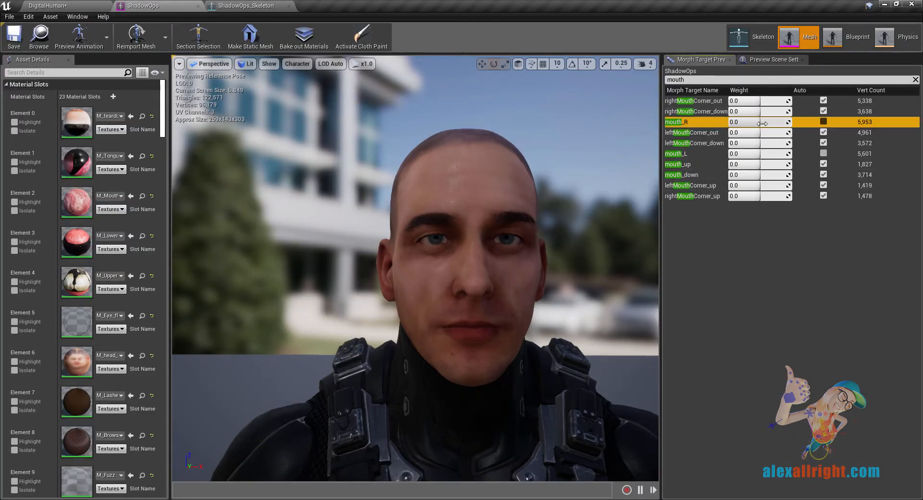
{"action": "left_click_drag", "start_coordinate": [762, 123], "coordinate": [783, 123]}
{"action": "right_click", "coordinate": [688, 123]}
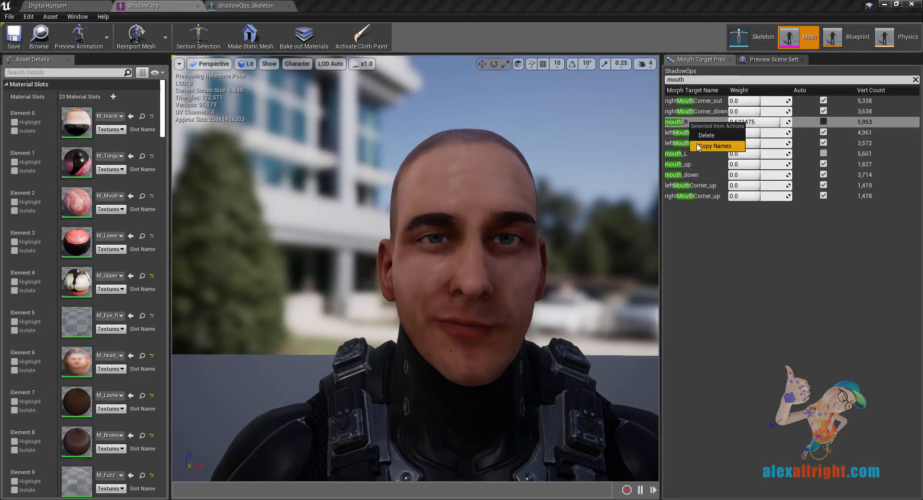
{"action": "left_click", "coordinate": [716, 147]}
- Add mouth_R as the second morph target of the Mouth controller
{"action": "left_click", "coordinate": [54, 5]}
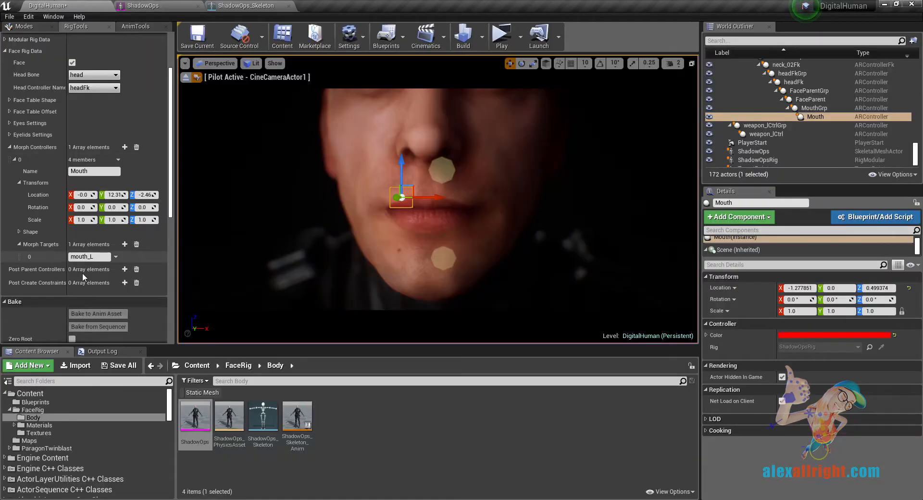
{"action": "left_click", "coordinate": [124, 244]}
{"action": "left_click_drag", "start_coordinate": [55, 274], "coordinate": [45, 273]}
{"action": "key", "text": "ctrl+v"}
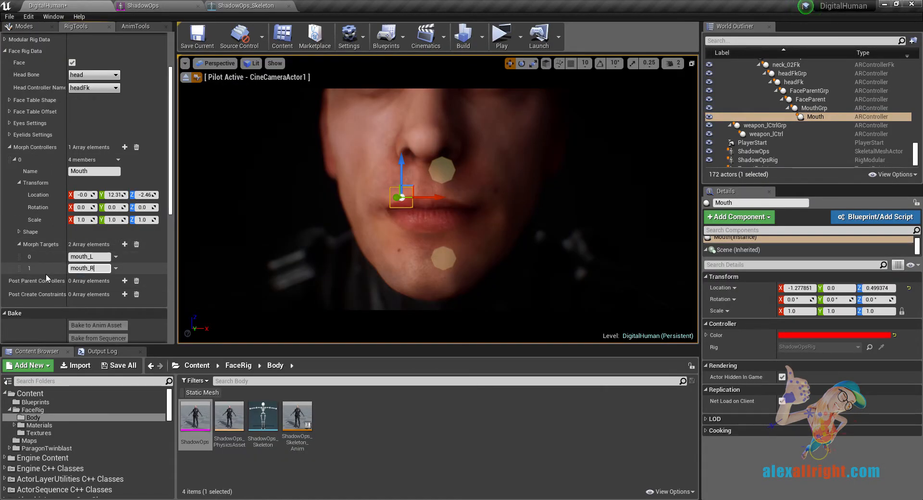
{"action": "key", "text": "Return"}
- Preview the mouth_up morph target on the ShadowOps mesh at a weight of about 0.92 and copy its name
{"action": "left_click", "coordinate": [142, 5]}
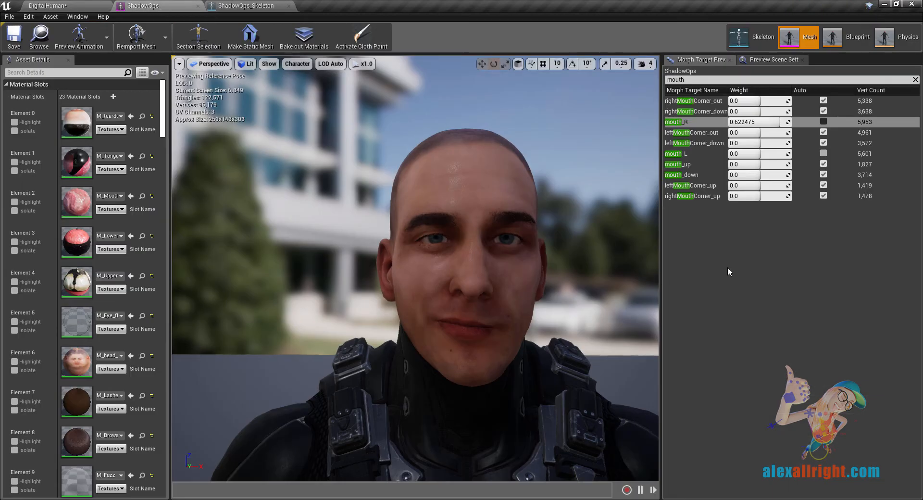
{"action": "left_click_drag", "start_coordinate": [749, 165], "coordinate": [779, 164]}
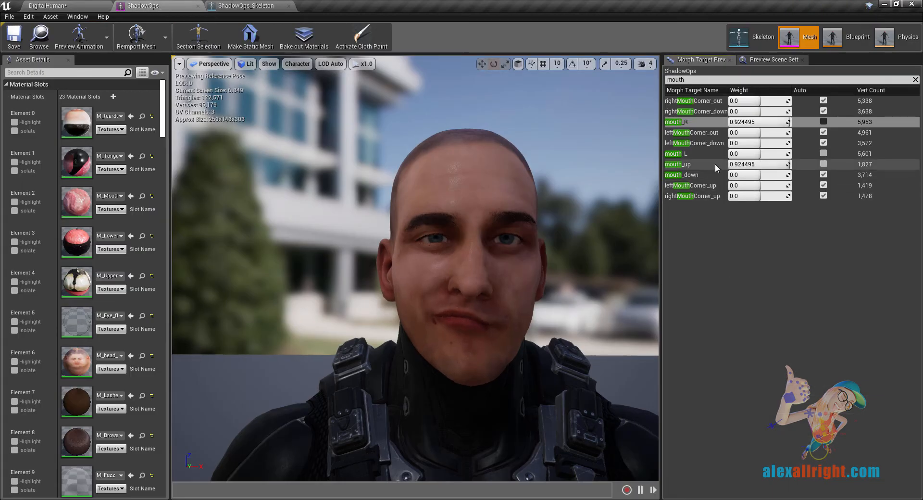
{"action": "right_click", "coordinate": [696, 163]}
{"action": "left_click", "coordinate": [729, 189]}
- Add mouth_up as the third morph target of the Mouth controller
{"action": "left_click", "coordinate": [48, 5]}
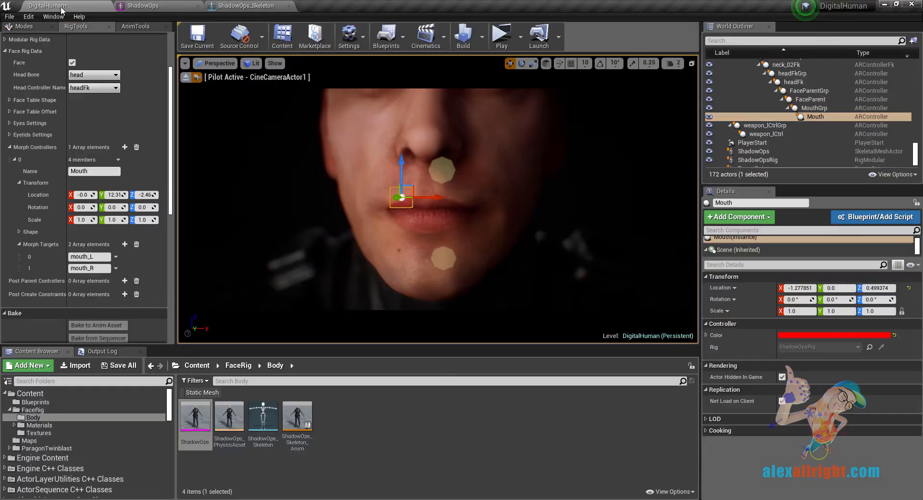
{"action": "left_click", "coordinate": [124, 245]}
{"action": "left_click_drag", "start_coordinate": [93, 280], "coordinate": [45, 281]}
{"action": "key", "text": "ctrl+v"}
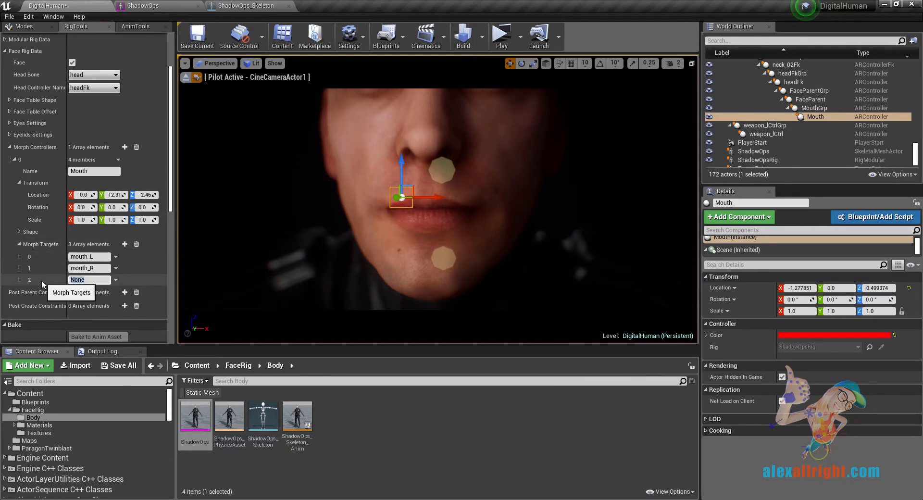
{"action": "key", "text": "Return"}
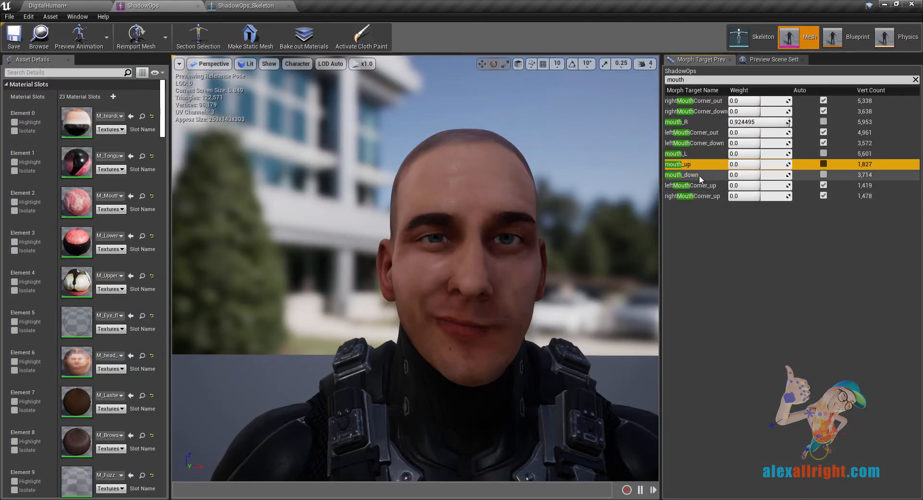
- Preview the mouth_down morph target on the ShadowOps mesh at a weight of about 0.44 and copy its name
{"action": "left_click", "coordinate": [699, 176]}
{"action": "left_click_drag", "start_coordinate": [765, 175], "coordinate": [778, 175]}
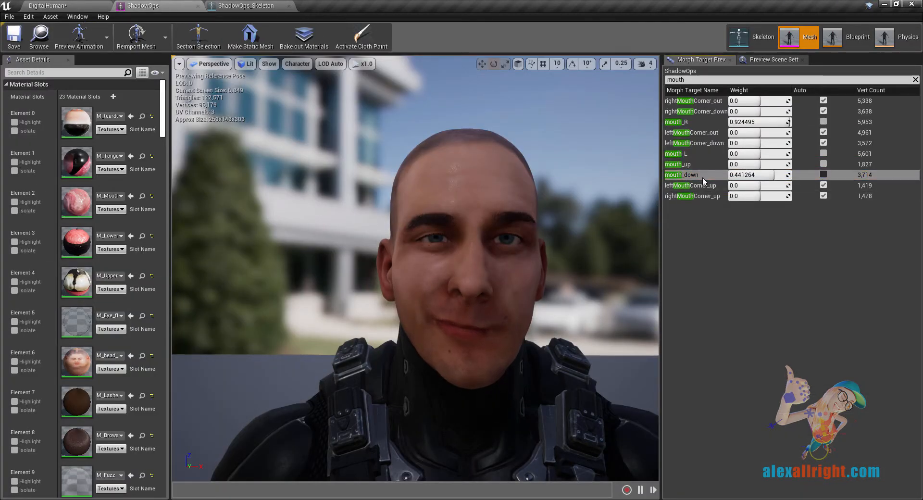
{"action": "right_click", "coordinate": [703, 177]}
{"action": "left_click", "coordinate": [705, 200]}
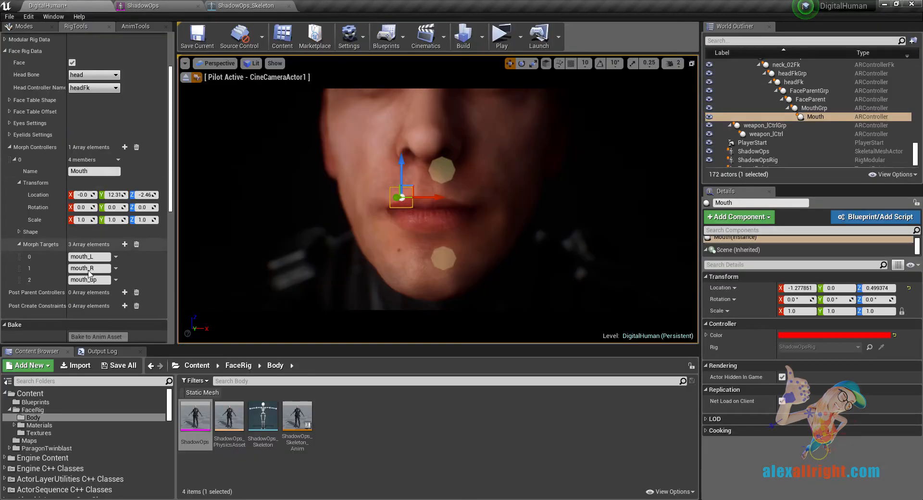
- Add mouth_down as the fourth morph target of the Mouth controller
{"action": "left_click", "coordinate": [125, 245]}
{"action": "left_click", "coordinate": [89, 291]}
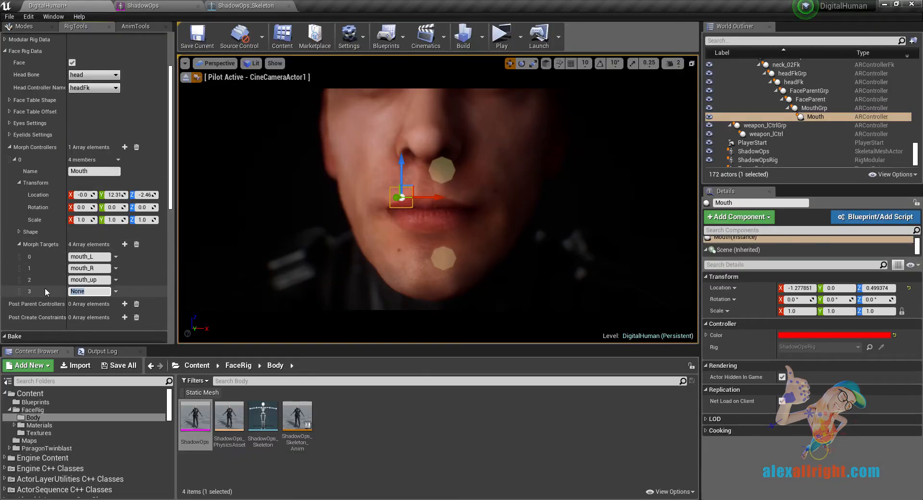
{"action": "type", "text": "mouth_down"}
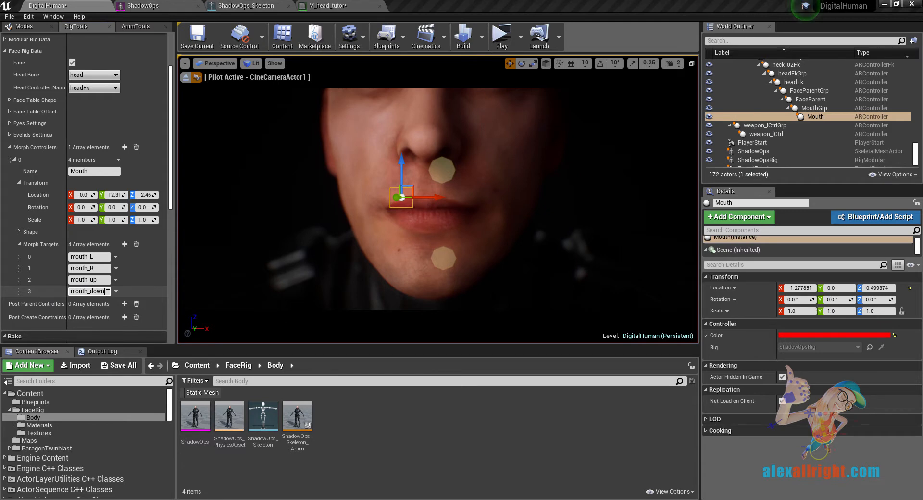
- Delete and rebuild the rig, and test the Mouth controller by moving it to about X 1.0, Z 0.6
{"action": "scroll", "coordinate": [107, 292], "scroll_direction": "up", "scroll_amount": 3}
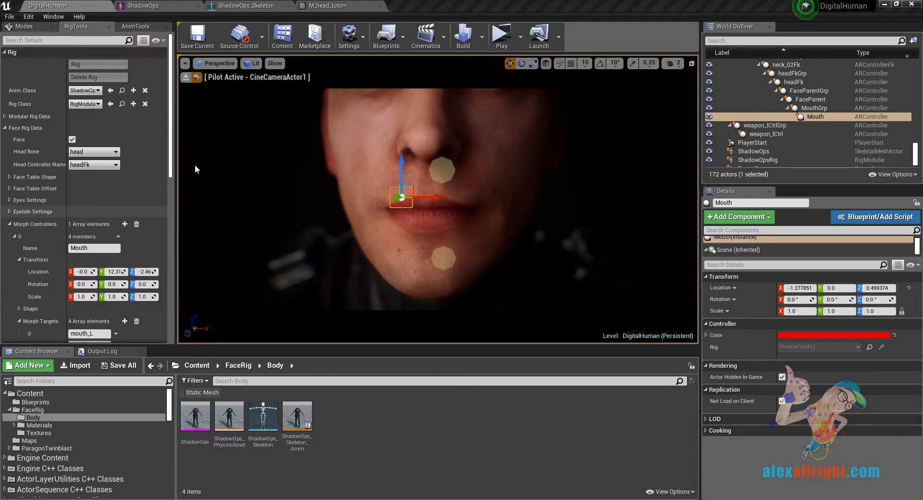
{"action": "left_click", "coordinate": [116, 77]}
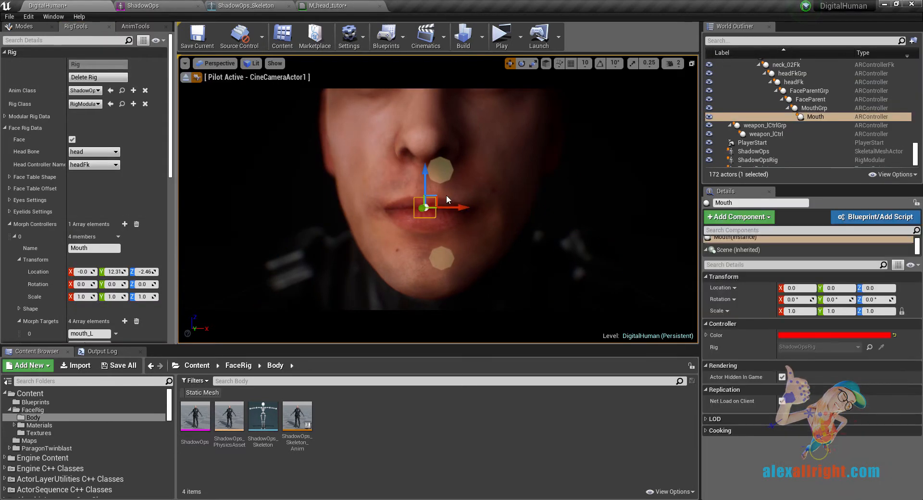
{"action": "left_click_drag", "start_coordinate": [437, 198], "coordinate": [454, 191]}
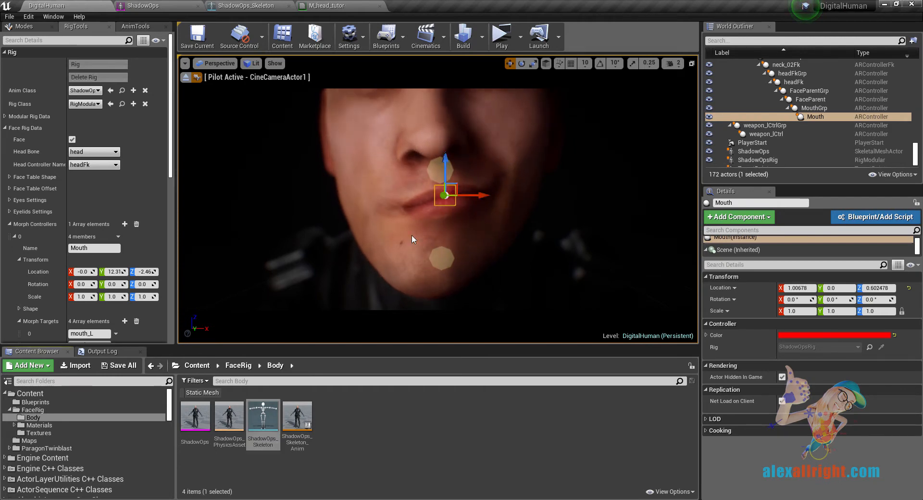
- Enable the material curve type for mouth_down, mouth_L, mouth_R and mouth_up in ShadowOps_Skeleton, filtering curves by "mouth", and save the skeleton
{"action": "double_click", "coordinate": [259, 421]}
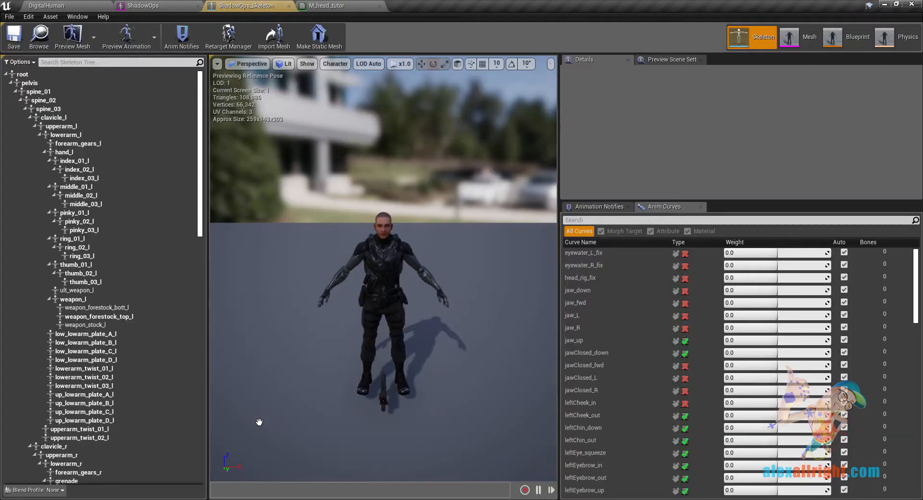
{"action": "left_click", "coordinate": [577, 221]}
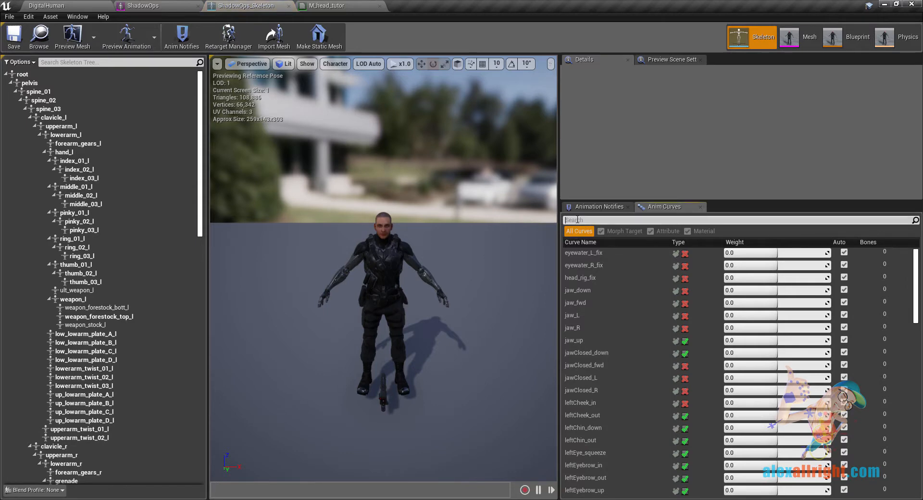
{"action": "type", "text": "mouth"}
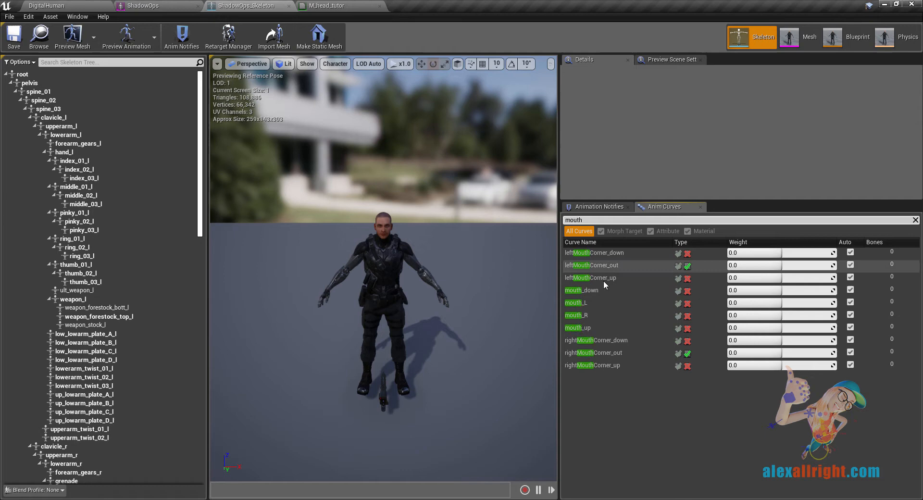
{"action": "left_click", "coordinate": [688, 291]}
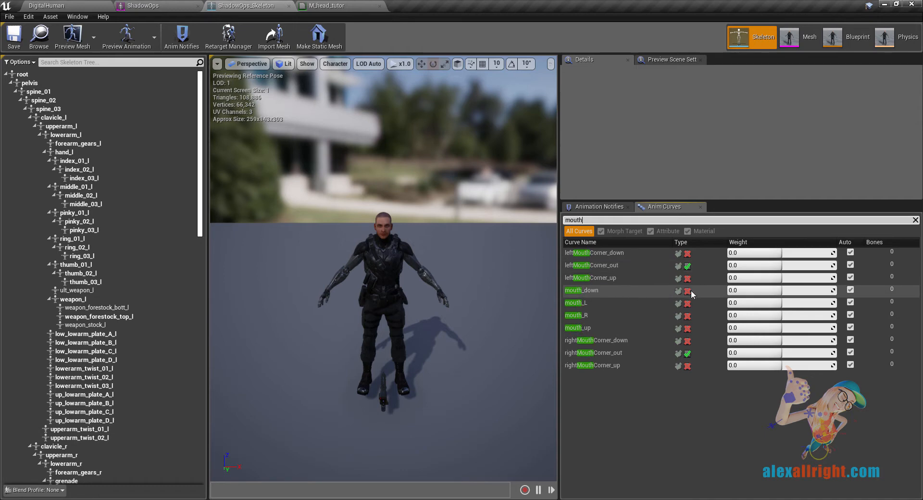
{"action": "left_click", "coordinate": [688, 316]}
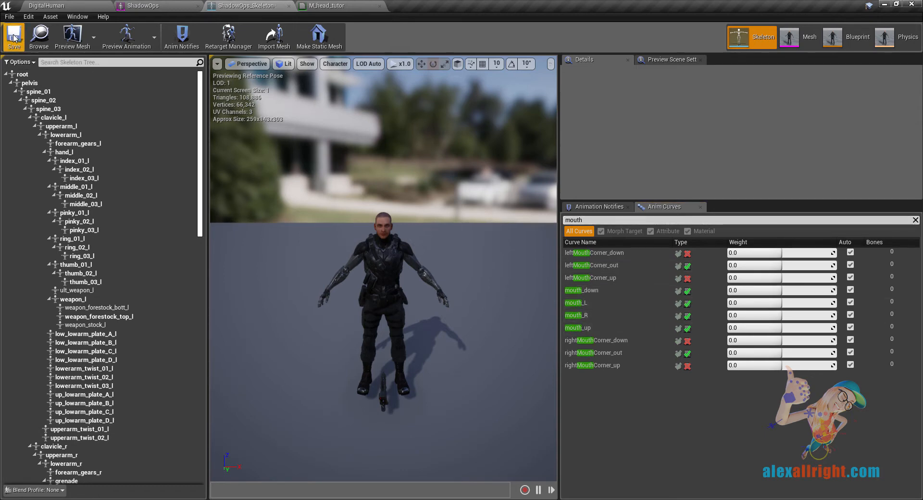
- Return to the DigitalHuman level and open the M_head_tutor material from the FaceRig Materials folder
{"action": "left_click", "coordinate": [62, 6]}
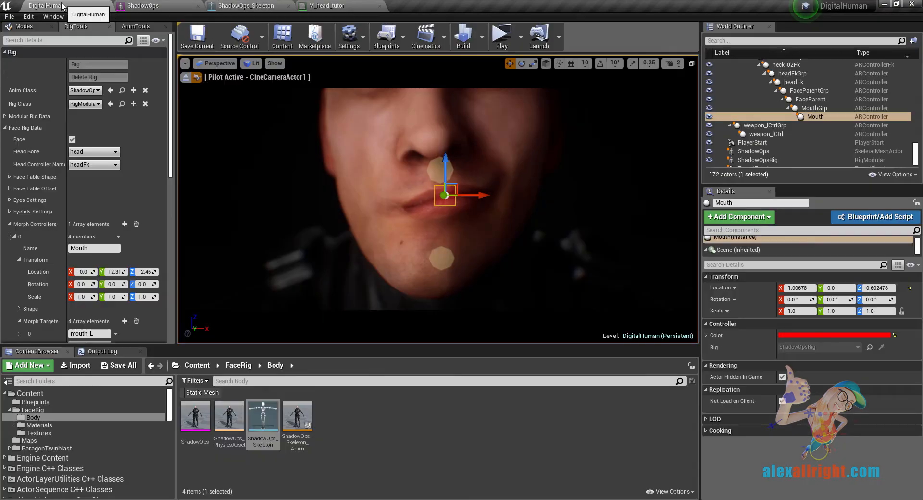
{"action": "left_click", "coordinate": [44, 428]}
{"action": "double_click", "coordinate": [299, 409]}
{"action": "scroll", "coordinate": [477, 242], "scroll_direction": "down", "scroll_amount": 4}
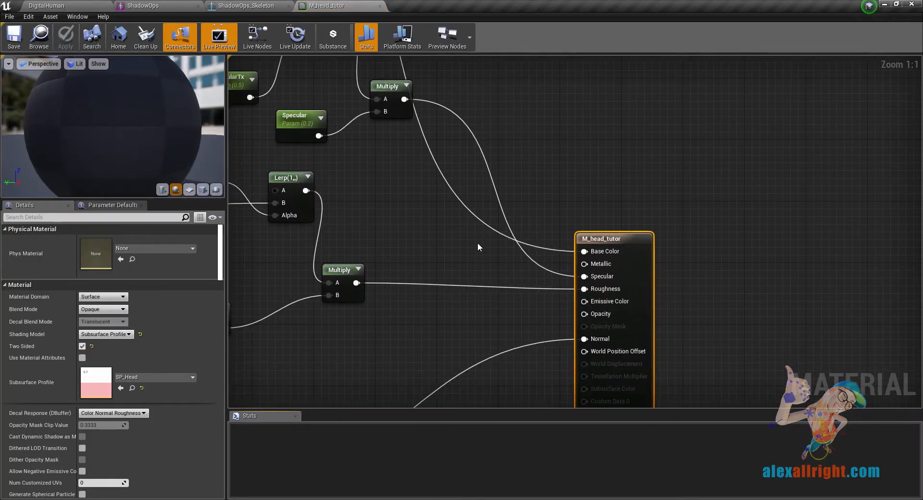
- Find the face normal Texture Sample in the material graph and view its head_nor texture
{"action": "right_click_drag", "start_coordinate": [438, 239], "coordinate": [599, 249]}
{"action": "right_click_drag", "start_coordinate": [546, 356], "coordinate": [571, 222]}
{"action": "scroll", "coordinate": [461, 317], "scroll_direction": "up", "scroll_amount": 3}
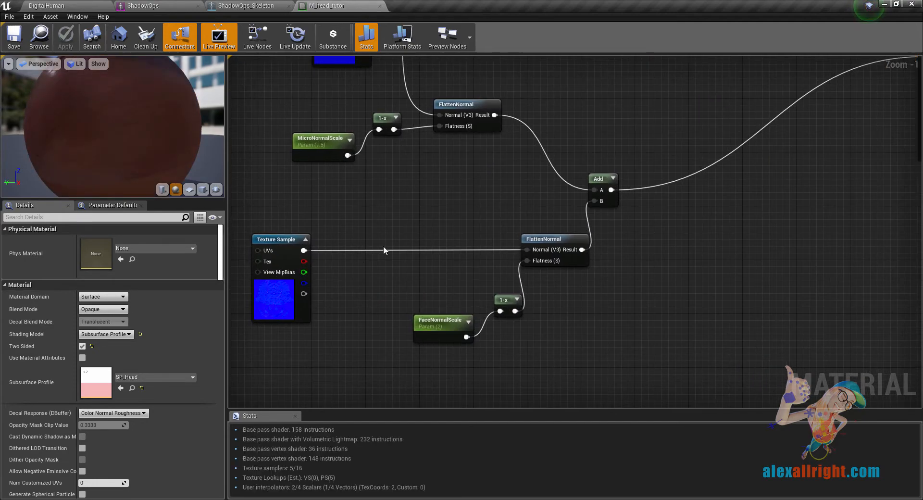
{"action": "double_click", "coordinate": [288, 288]}
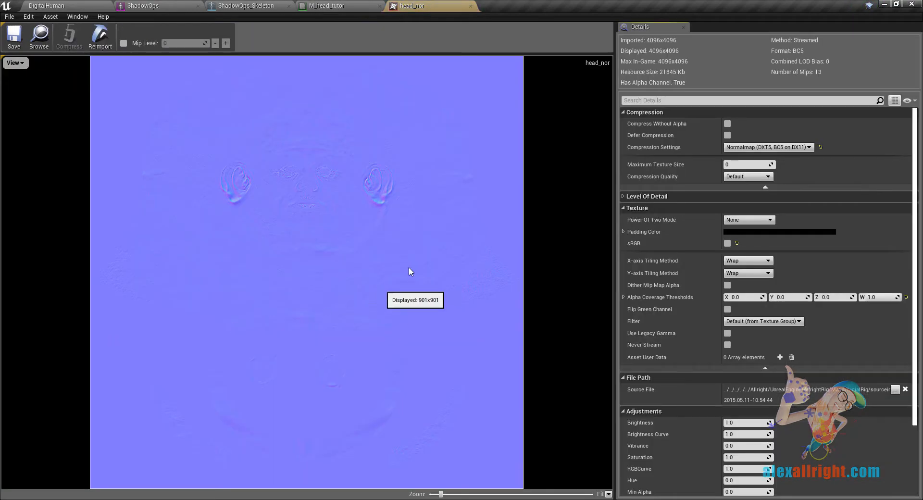
{"action": "left_click", "coordinate": [471, 6]}
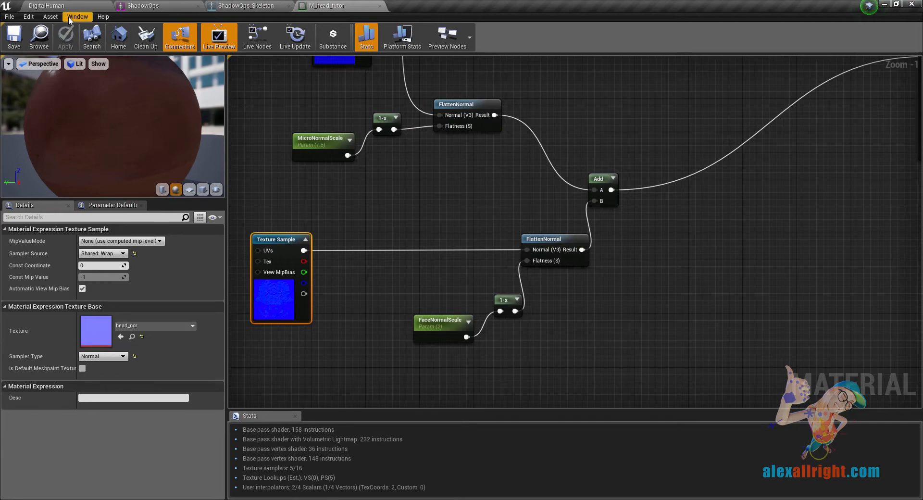
- Open the wrinkleA texture from the FaceRig Textures folder to view its wrinkle normals
{"action": "left_click", "coordinate": [48, 6]}
{"action": "left_click", "coordinate": [38, 432]}
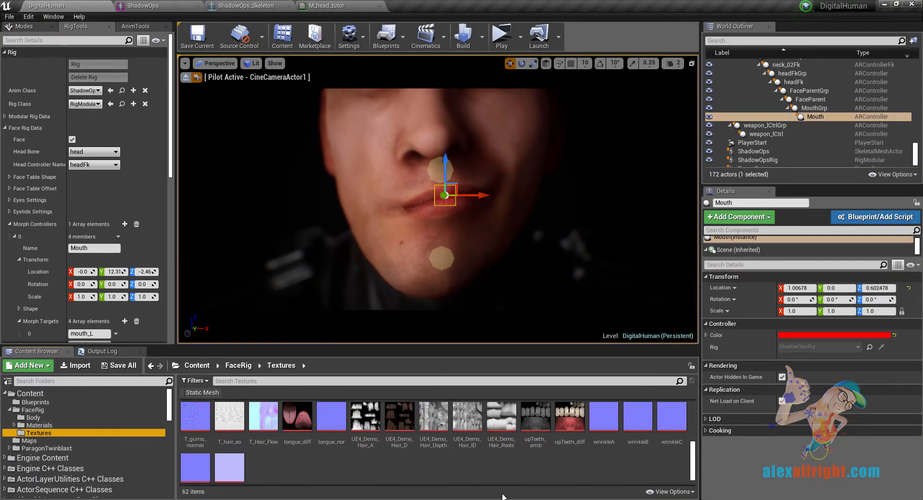
{"action": "double_click", "coordinate": [604, 416]}
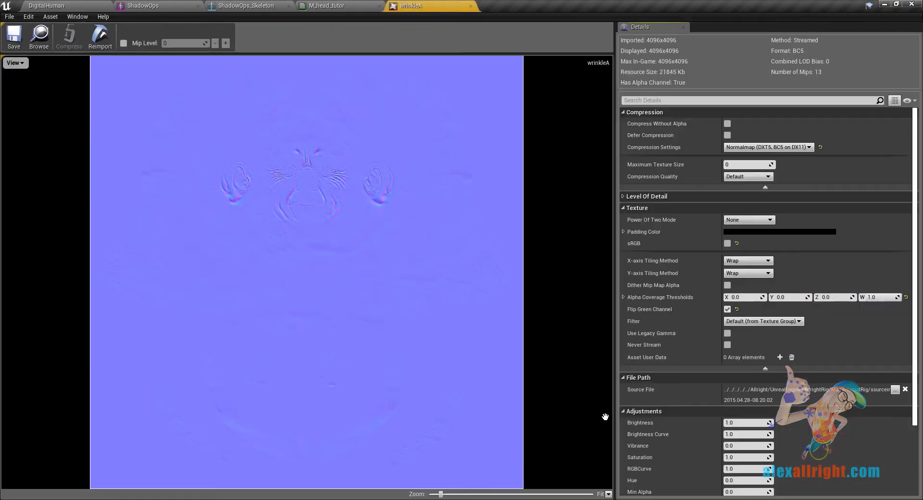
- Float the M_head_tutor material editor over the level editor and add the wrinkleA texture to its graph as a Texture Sample
{"action": "left_click", "coordinate": [56, 4]}
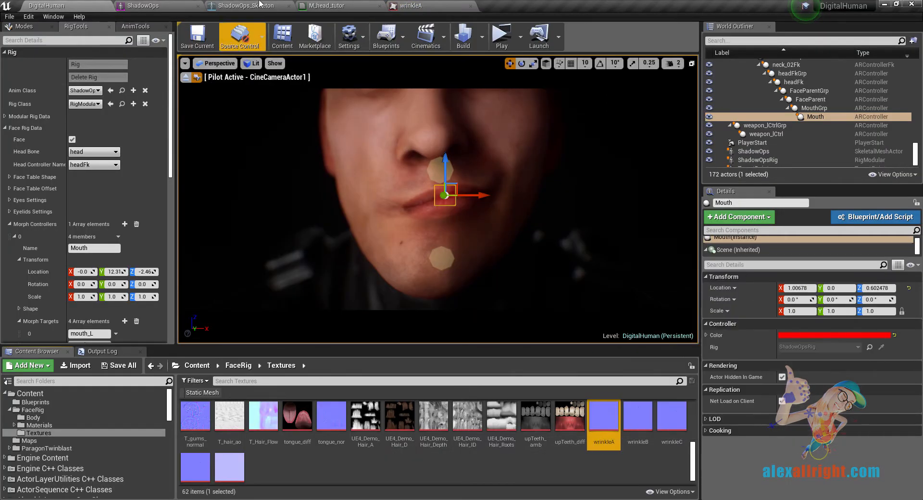
{"action": "left_click_drag", "start_coordinate": [327, 5], "coordinate": [382, 108]}
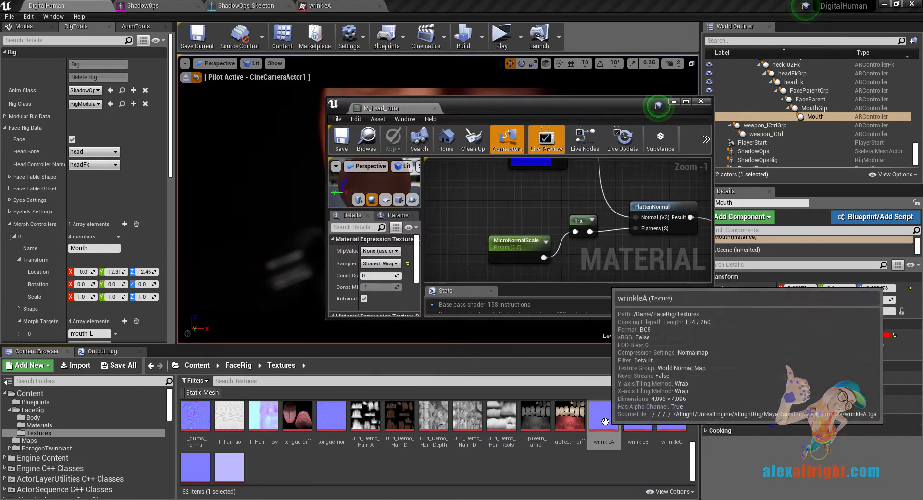
{"action": "left_click_drag", "start_coordinate": [605, 422], "coordinate": [459, 208]}
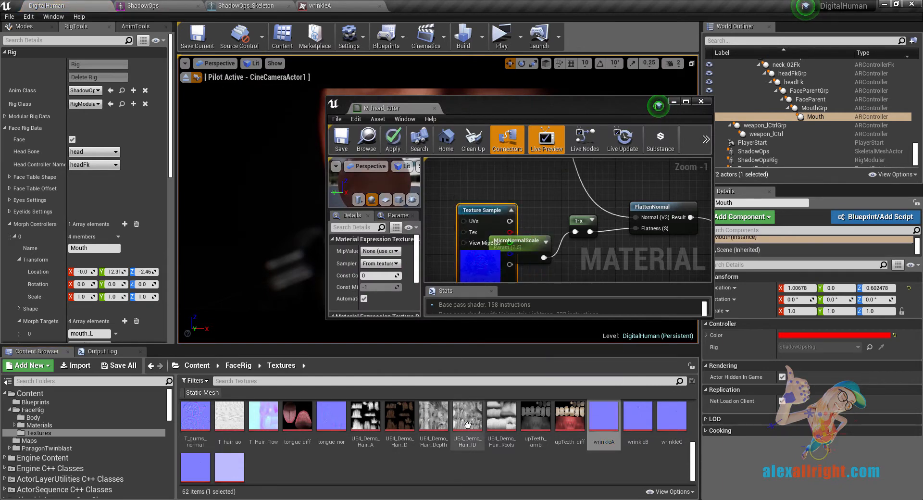
- Add the Mouth_M mask texture to the M_head_tutor graph, dock the material editor again and view the mask's colour channels
{"action": "scroll", "coordinate": [467, 424], "scroll_direction": "up", "scroll_amount": 5}
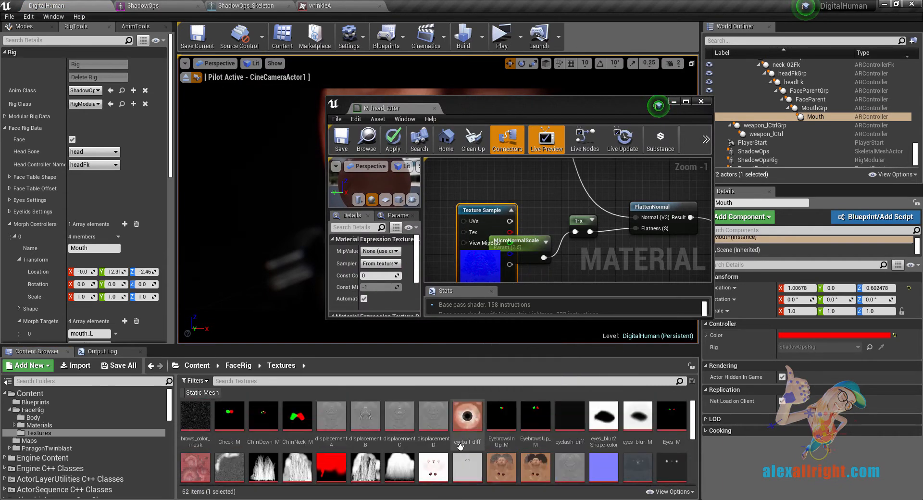
{"action": "scroll", "coordinate": [460, 447], "scroll_direction": "down", "scroll_amount": 5}
{"action": "left_click_drag", "start_coordinate": [332, 440], "coordinate": [550, 189]}
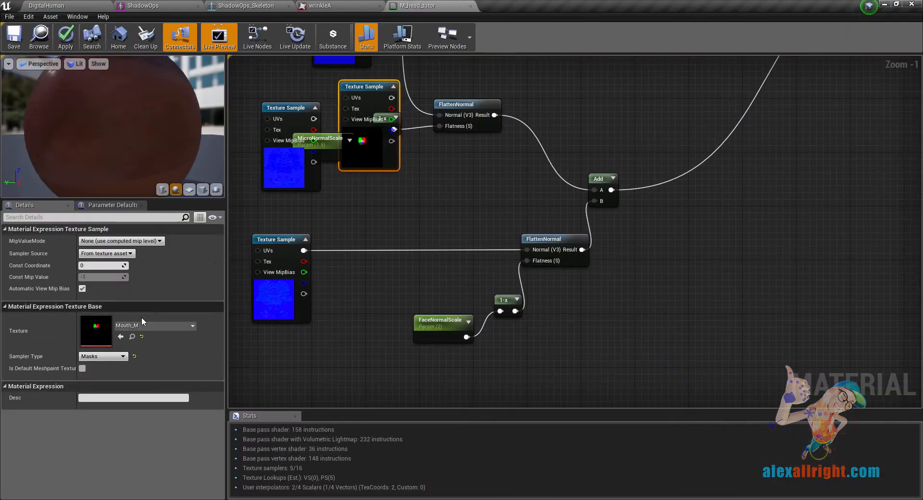
{"action": "double_click", "coordinate": [99, 332]}
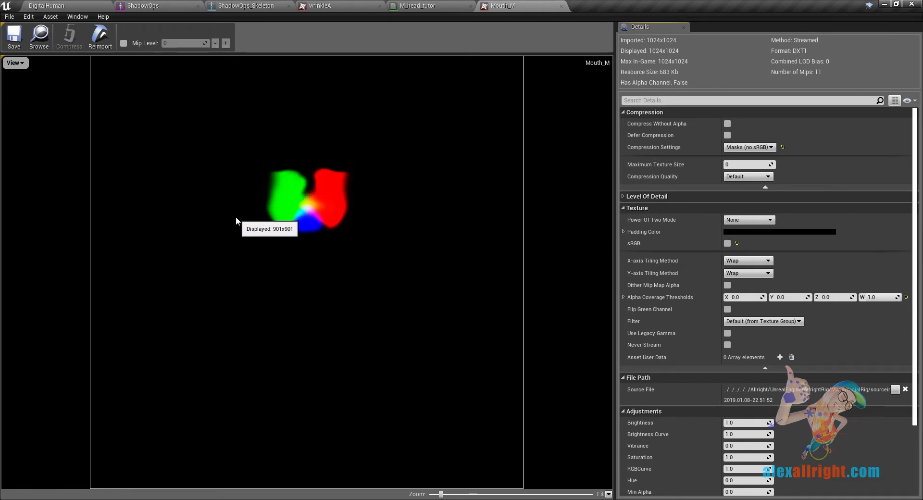
{"action": "left_click", "coordinate": [432, 6]}
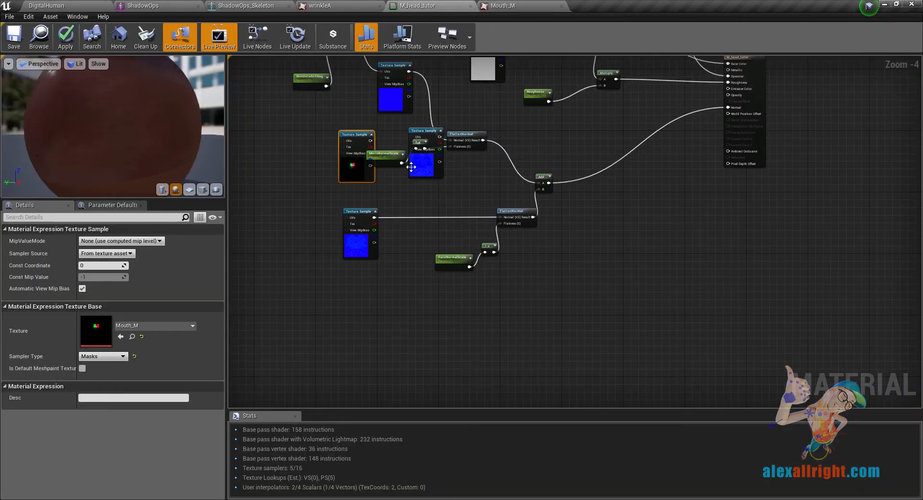
- Move the wrinkleA and Mouth_M Texture Sample nodes into the free area below the head_nor Texture Sample
{"action": "left_click_drag", "start_coordinate": [374, 271], "coordinate": [355, 322]}
{"action": "left_click_drag", "start_coordinate": [359, 162], "coordinate": [328, 383]}
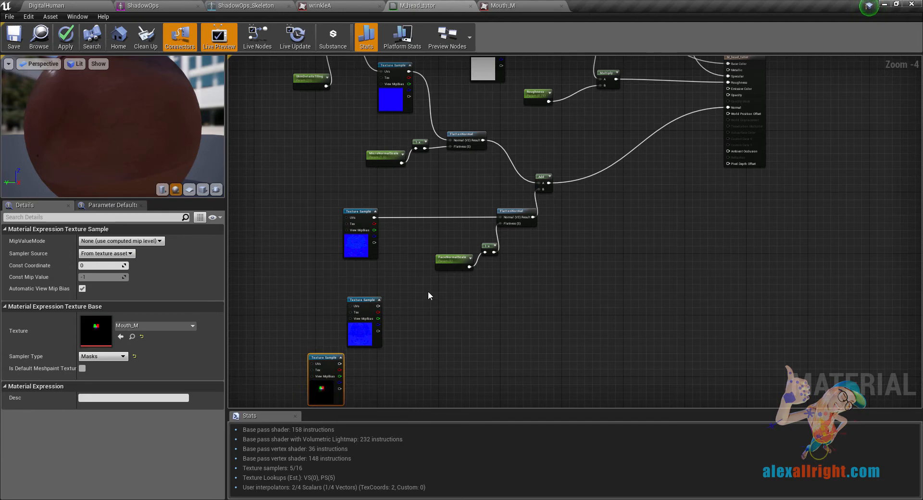
{"action": "right_click_drag", "start_coordinate": [392, 257], "coordinate": [386, 204]}
{"action": "scroll", "coordinate": [386, 204], "scroll_direction": "up", "scroll_amount": 1}
{"action": "scroll", "coordinate": [385, 210], "scroll_direction": "up", "scroll_amount": 3}
- Create a LinearInterpolate node with head_nor connected to input A and wrinkleA connected to input B
{"action": "left_click", "coordinate": [342, 336]}
{"action": "left_click", "coordinate": [326, 165]}
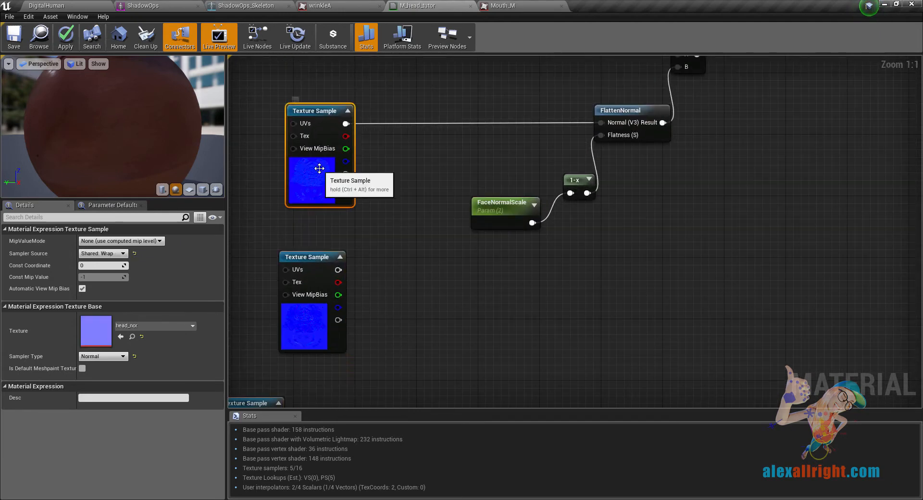
{"action": "left_click", "coordinate": [294, 332]}
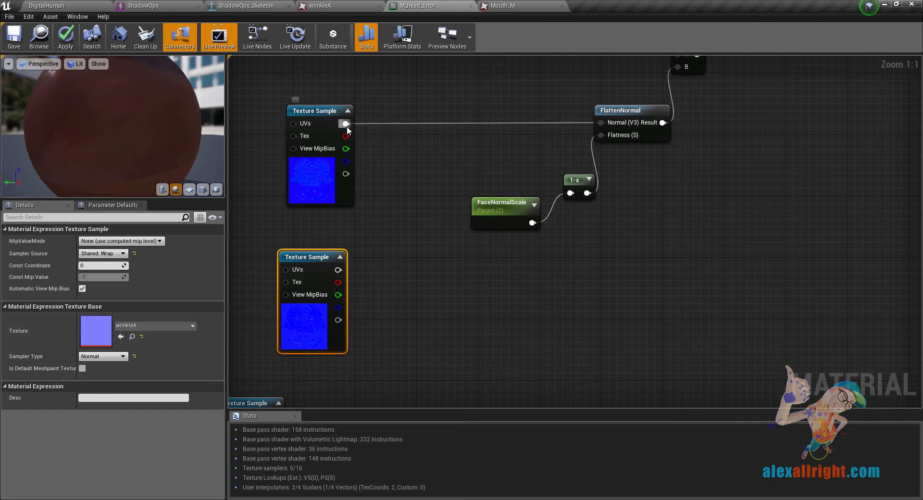
{"action": "left_click_drag", "start_coordinate": [345, 123], "coordinate": [389, 191]}
{"action": "type", "text": "lerp"}
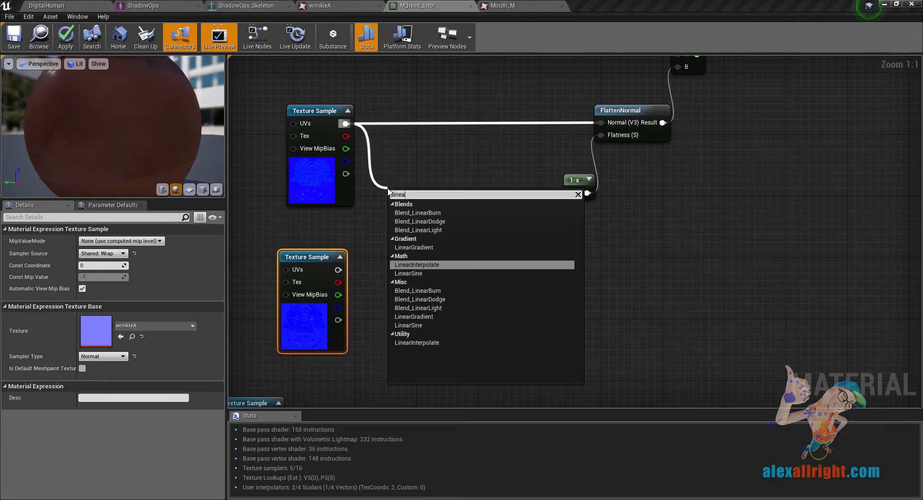
{"action": "left_click", "coordinate": [428, 256]}
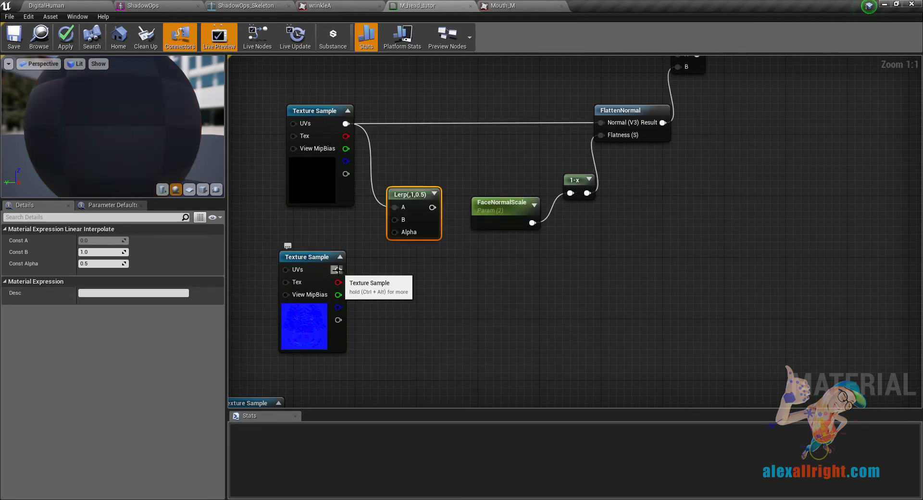
{"action": "left_click_drag", "start_coordinate": [339, 270], "coordinate": [394, 220]}
- Set the sampler source of the wrinkleA Texture Sample to Shared: Wrap
{"action": "left_click", "coordinate": [290, 327]}
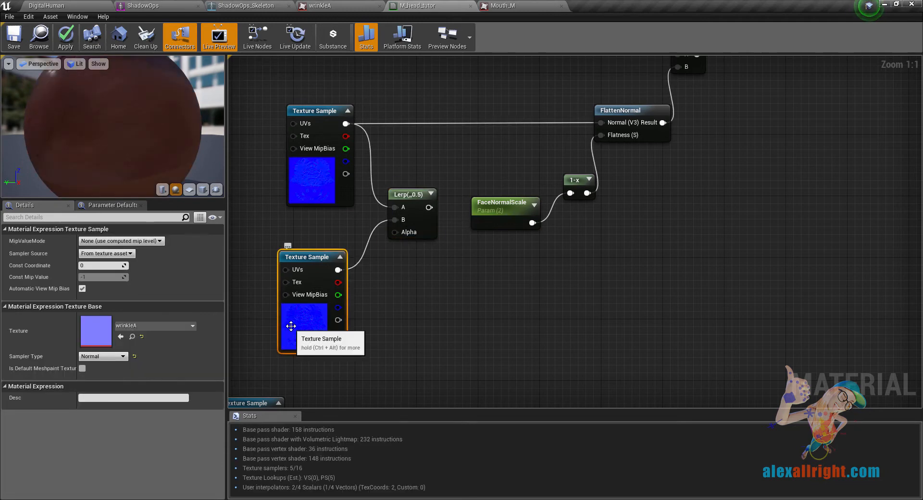
{"action": "left_click", "coordinate": [101, 255]}
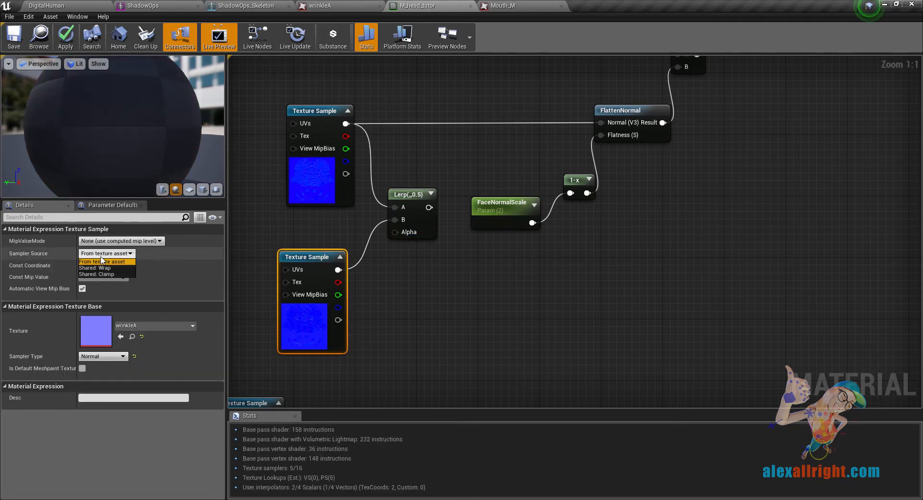
{"action": "left_click", "coordinate": [105, 260]}
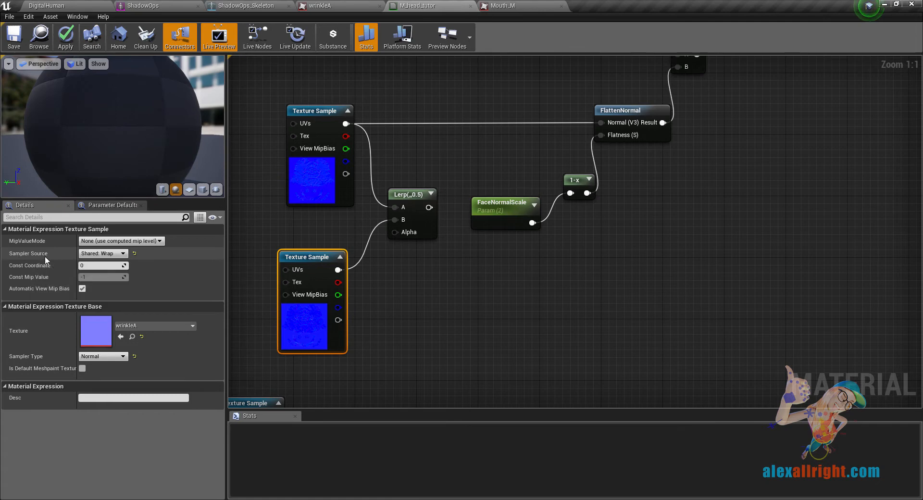
- Add a scalar parameter node in the free area between the wrinkleA and Mouth_M Texture Samples
{"action": "right_click_drag", "start_coordinate": [489, 240], "coordinate": [570, 249]}
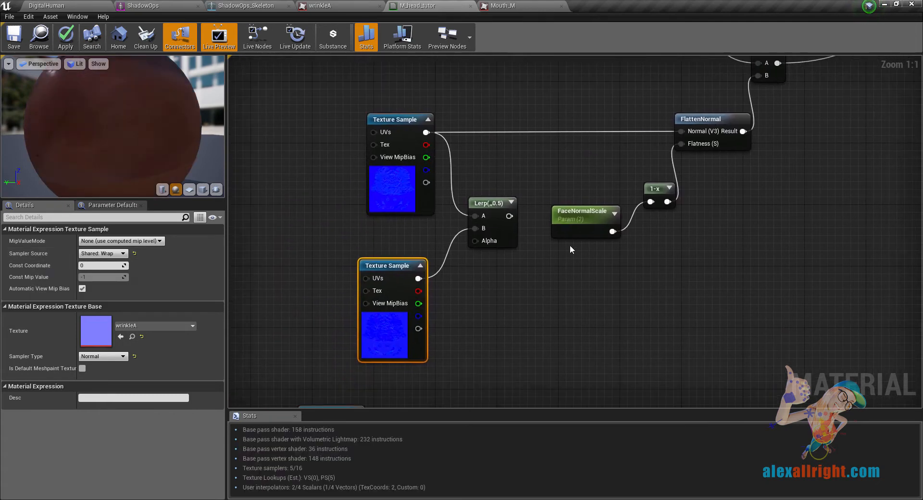
{"action": "left_click", "coordinate": [518, 312]}
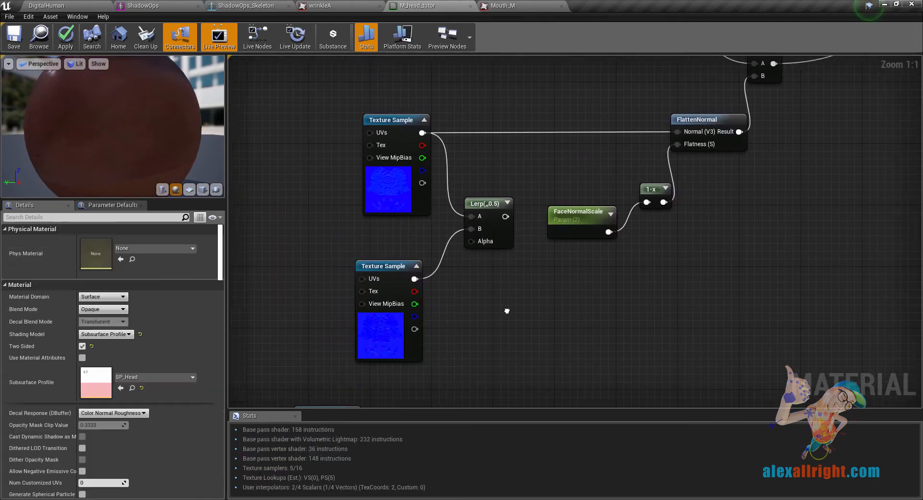
{"action": "right_click_drag", "start_coordinate": [458, 389], "coordinate": [437, 278]}
{"action": "left_click", "coordinate": [439, 261]}
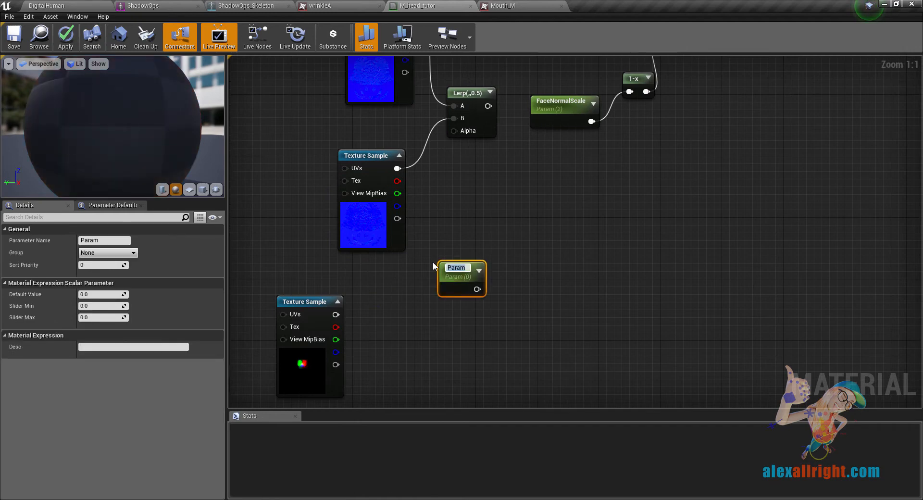
- Copy the mouth_L morph target's name from the ShadowOps mesh and use it as the new scalar parameter's name
{"action": "left_click", "coordinate": [181, 4]}
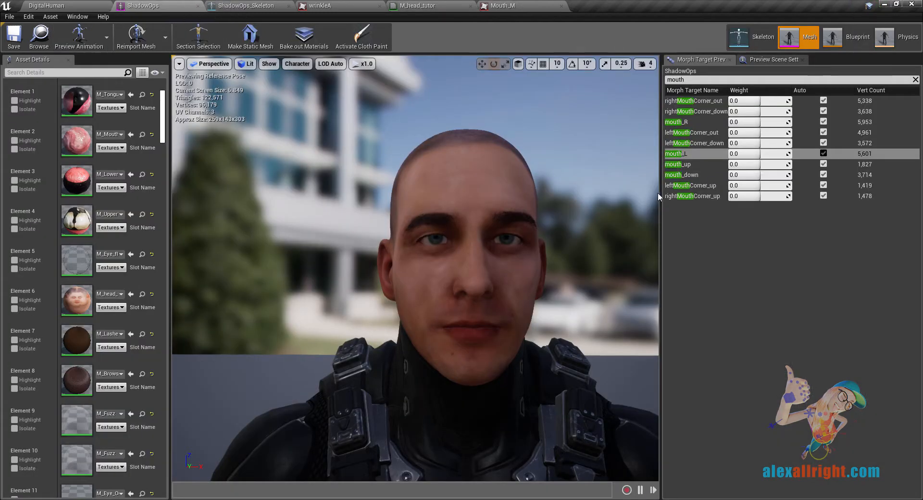
{"action": "right_click", "coordinate": [694, 153]}
{"action": "left_click", "coordinate": [720, 176]}
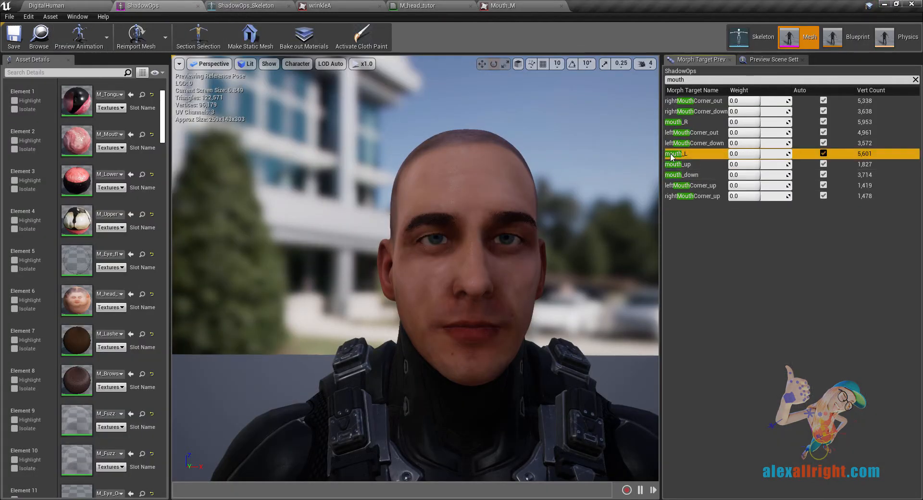
{"action": "left_click", "coordinate": [416, 6]}
{"action": "left_click", "coordinate": [89, 241]}
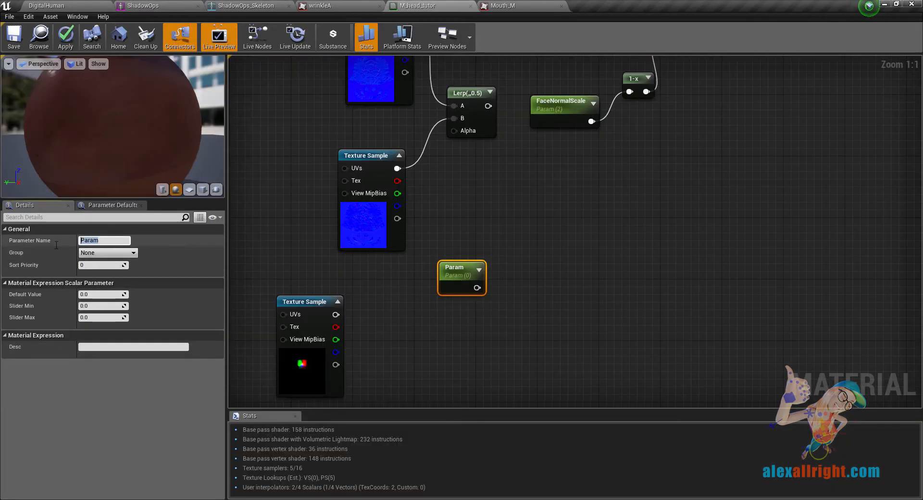
{"action": "key", "text": "ctrl+v"}
{"action": "key", "text": "Return"}
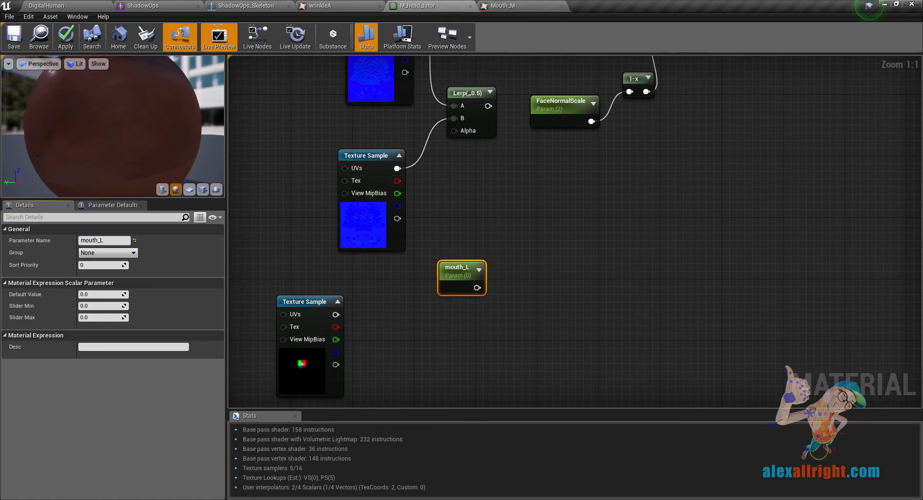
- Create a Multiply node with the Mouth_M red channel connected to input A and the mouth_L parameter to input B
{"action": "right_click_drag", "start_coordinate": [311, 376], "coordinate": [313, 331]}
{"action": "left_click", "coordinate": [313, 331]}
{"action": "left_click_drag", "start_coordinate": [337, 281], "coordinate": [422, 260]}
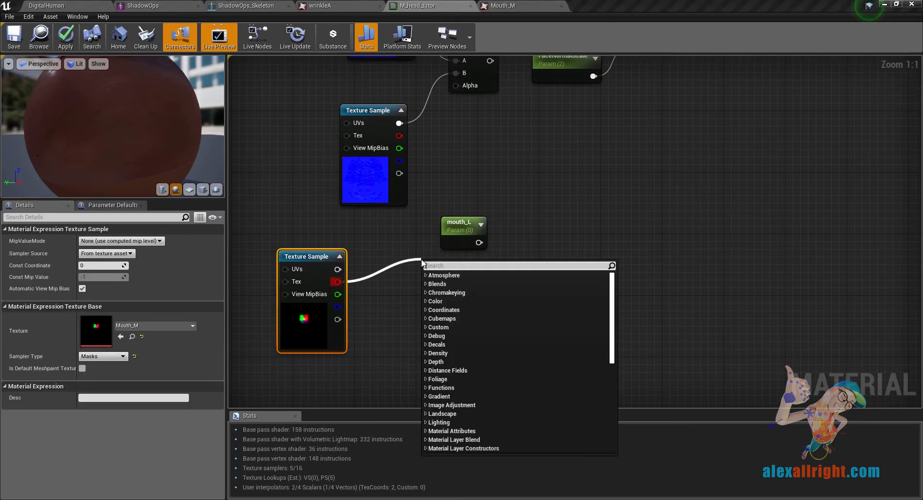
{"action": "type", "text": "multiply"}
{"action": "key", "text": "Return"}
{"action": "left_click", "coordinate": [473, 233]}
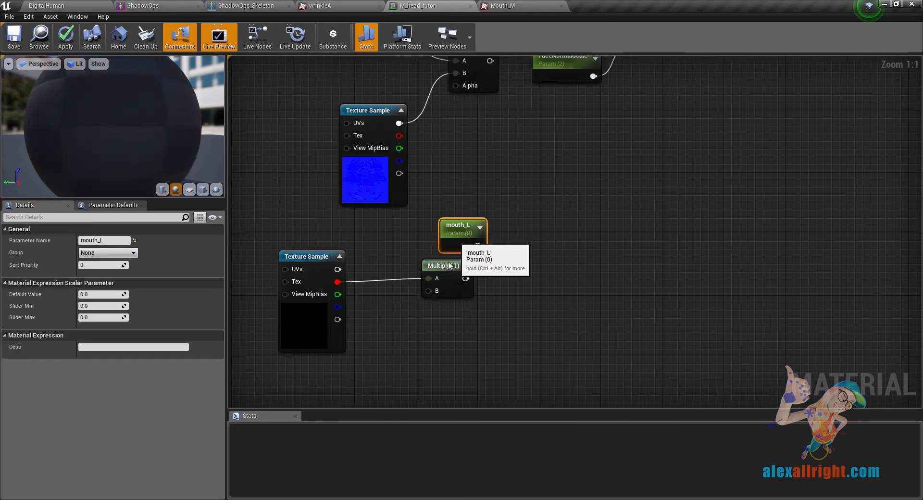
{"action": "left_click_drag", "start_coordinate": [474, 233], "coordinate": [428, 291]}
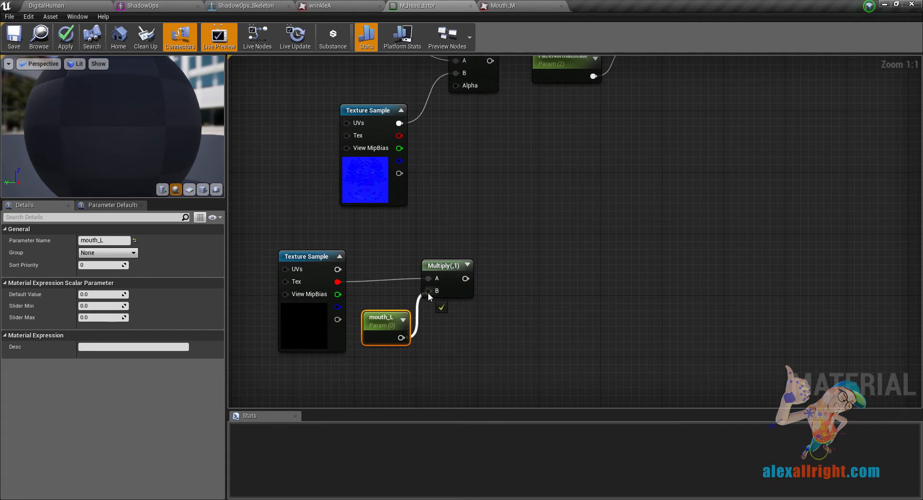
- Connect the Multiply result to the Lerp's Alpha and the Lerp's output to the Normal input of the FaceNormalScale branch's FlattenNormal
{"action": "left_click", "coordinate": [492, 210]}
{"action": "right_click_drag", "start_coordinate": [464, 218], "coordinate": [449, 258]}
{"action": "left_click_drag", "start_coordinate": [443, 309], "coordinate": [451, 126]}
{"action": "right_click_drag", "start_coordinate": [551, 138], "coordinate": [528, 241]}
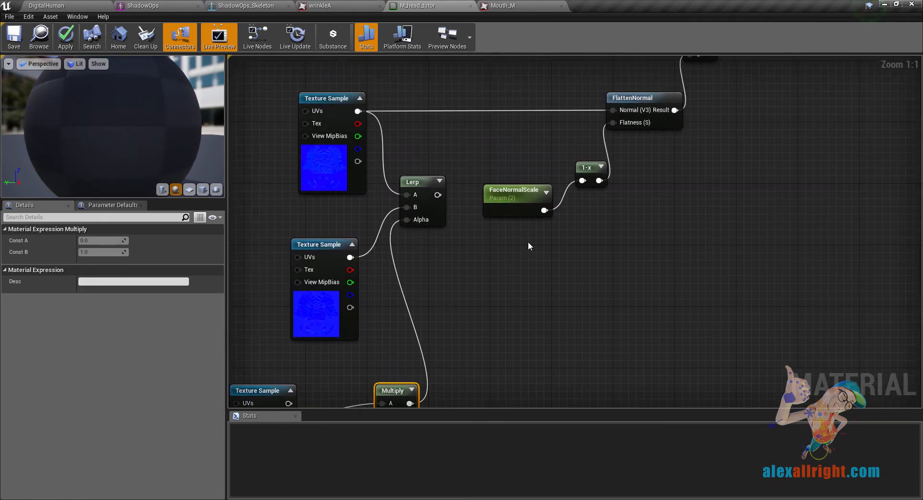
{"action": "left_click_drag", "start_coordinate": [437, 194], "coordinate": [475, 159]}
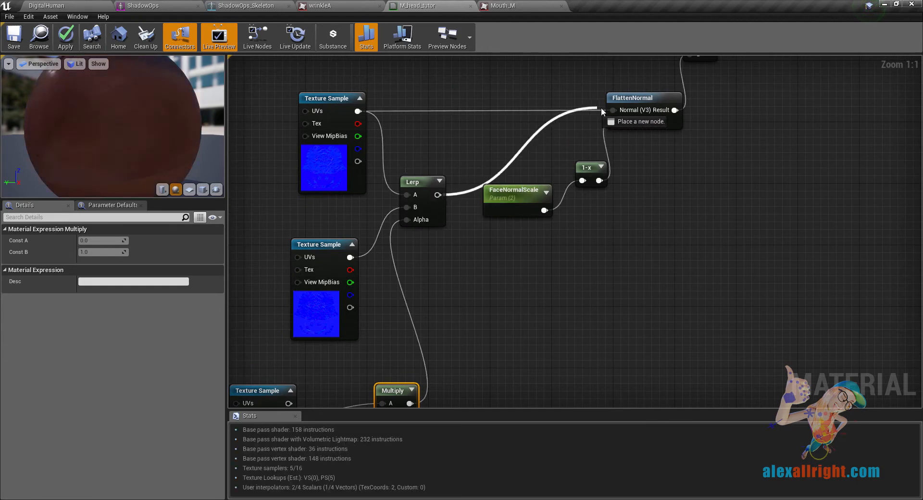
{"action": "left_click_drag", "start_coordinate": [601, 107], "coordinate": [614, 111]}
- Apply the mouth_L wrinkle blend to the original M_head_tutor material
{"action": "right_click_drag", "start_coordinate": [558, 143], "coordinate": [406, 264]}
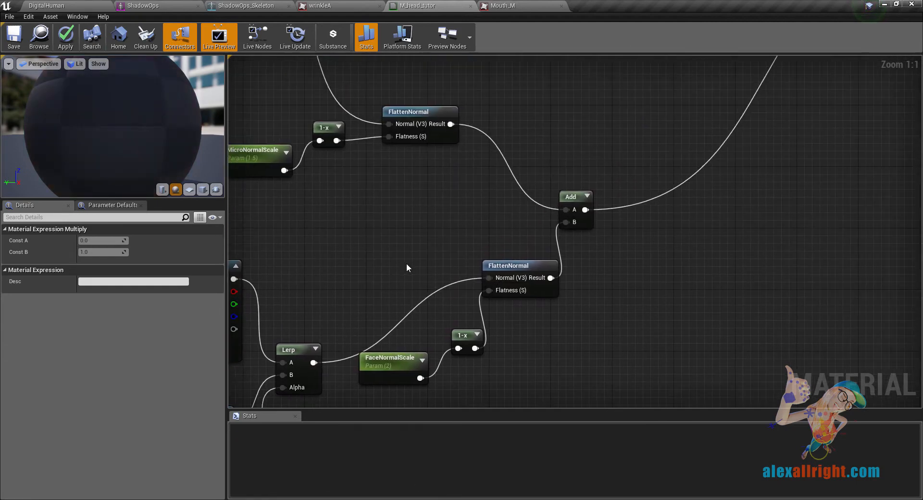
{"action": "scroll", "coordinate": [407, 265], "scroll_direction": "down", "scroll_amount": 4}
{"action": "right_click_drag", "start_coordinate": [507, 187], "coordinate": [583, 150]}
{"action": "left_click", "coordinate": [70, 40]}
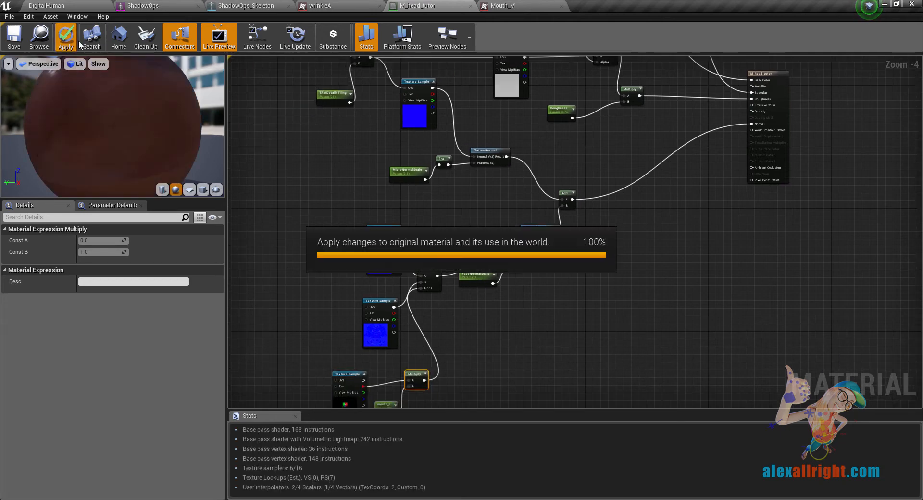
- Locate M_head_tutor in the Materials folder of the DigitalHuman level, and delete and rebuild the ShadowOps rig
{"action": "left_click", "coordinate": [68, 8]}
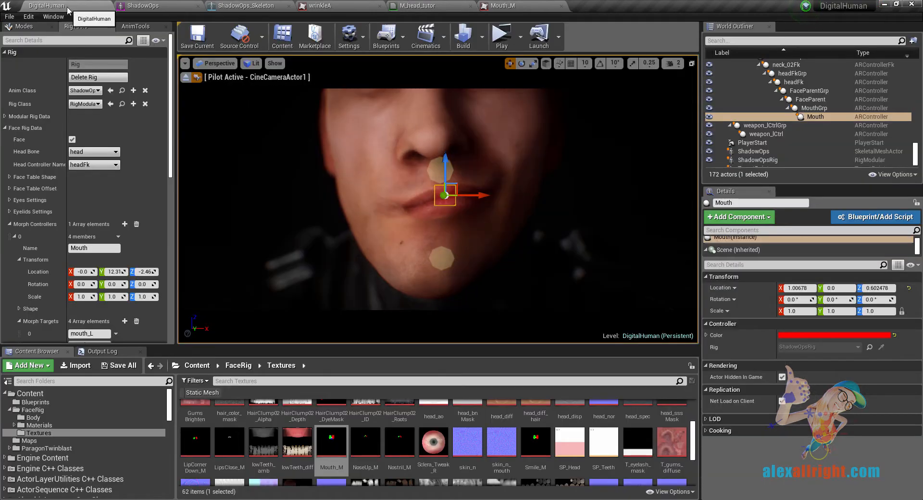
{"action": "left_click", "coordinate": [72, 425]}
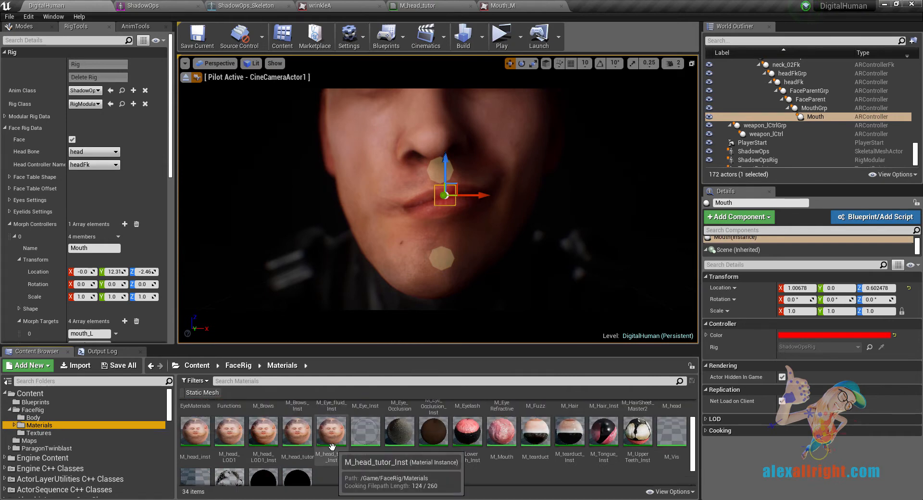
{"action": "left_click", "coordinate": [297, 433]}
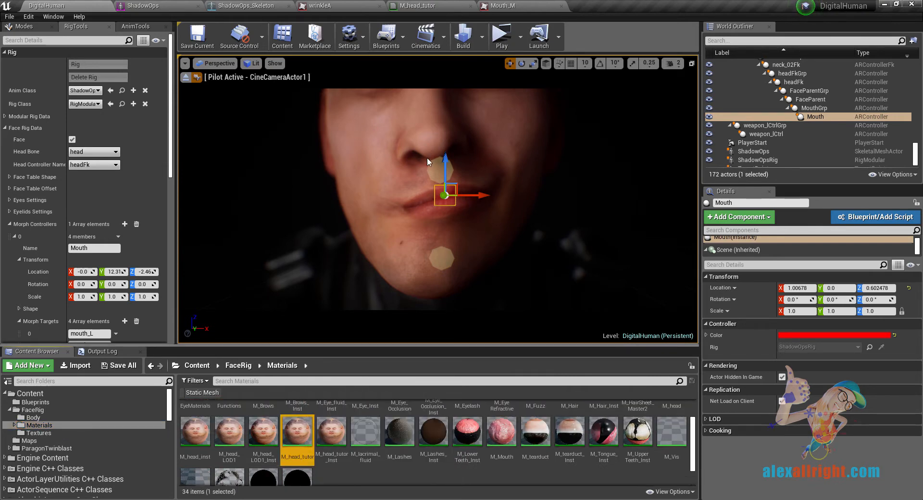
{"action": "left_click", "coordinate": [438, 168]}
{"action": "left_click", "coordinate": [94, 79]}
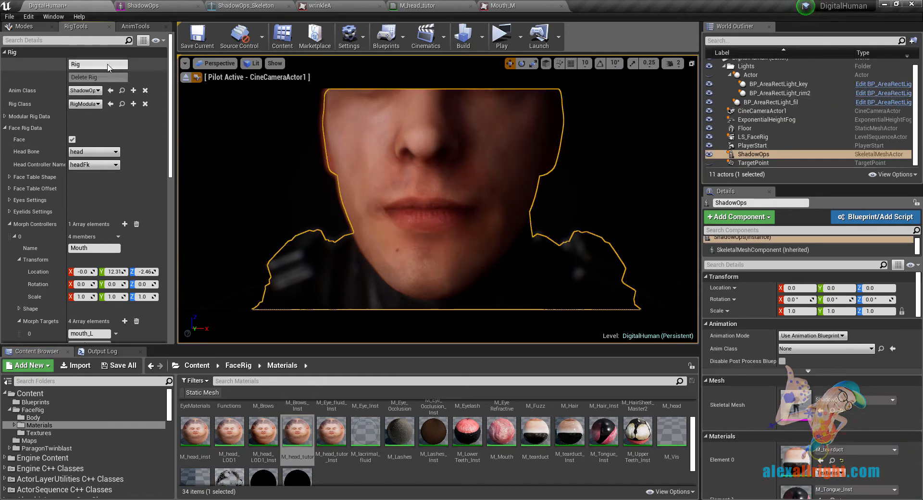
- Test the wrinkles by moving the Mouth controller to X about 0.98 and over to the opposite side at about -1.43
{"action": "left_click", "coordinate": [423, 208]}
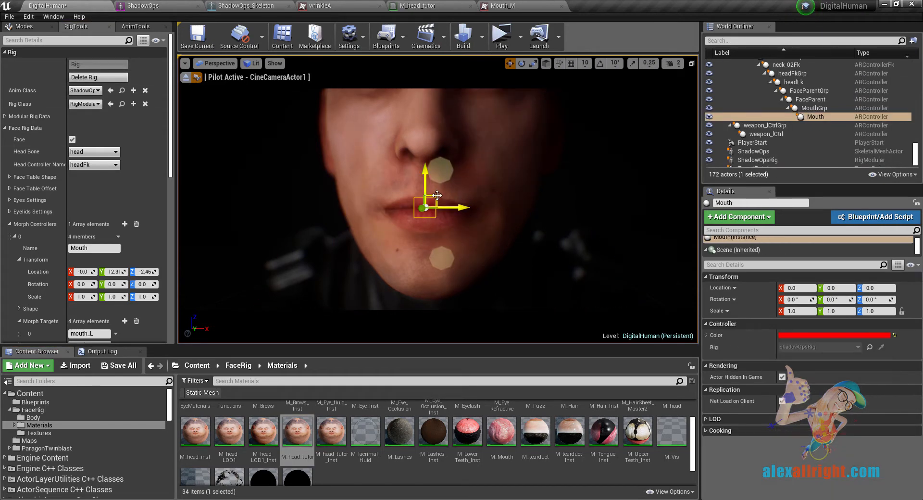
{"action": "left_click_drag", "start_coordinate": [440, 196], "coordinate": [456, 194]}
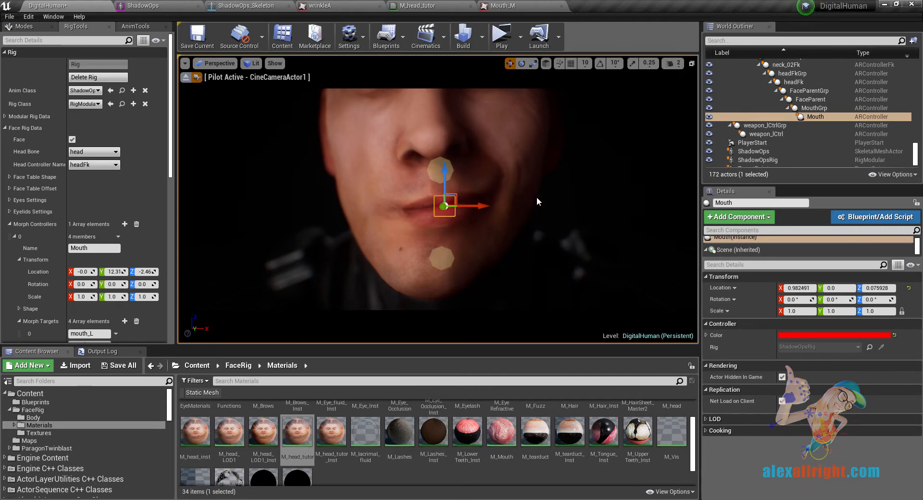
{"action": "right_click_drag", "start_coordinate": [537, 201], "coordinate": [542, 195]}
{"action": "left_click_drag", "start_coordinate": [456, 250], "coordinate": [407, 250]}
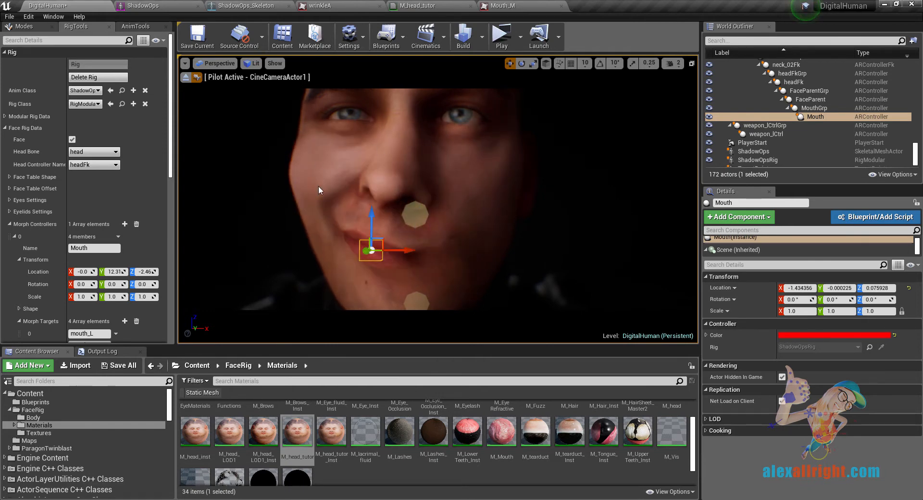
- Duplicate the mouth_L parameter in the M_head_tutor graph and name the copy mouth_R
{"action": "left_click", "coordinate": [405, 6]}
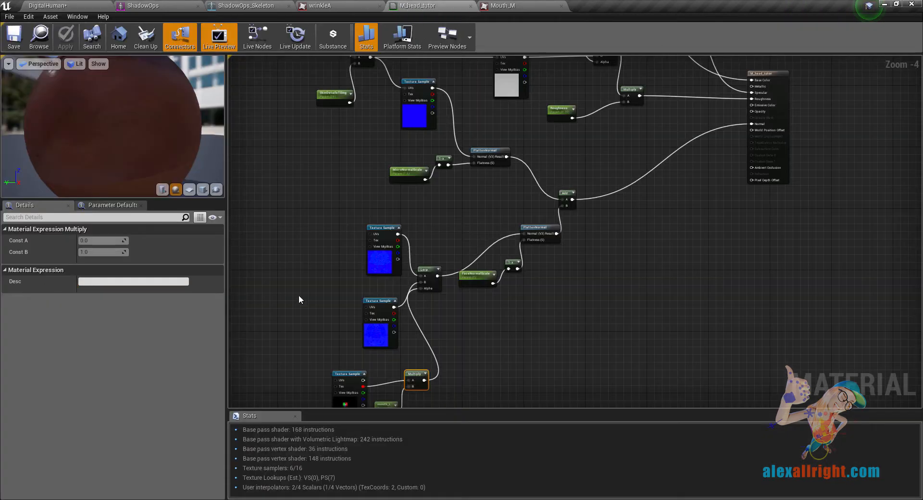
{"action": "scroll", "coordinate": [440, 242], "scroll_direction": "up", "scroll_amount": 6}
{"action": "left_click", "coordinate": [392, 221]}
{"action": "key", "text": "ctrl+w"}
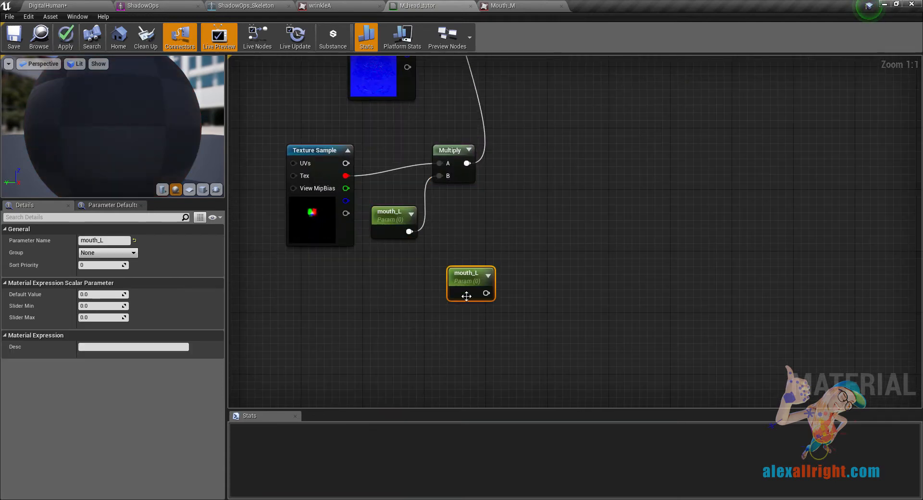
{"action": "left_click", "coordinate": [110, 240]}
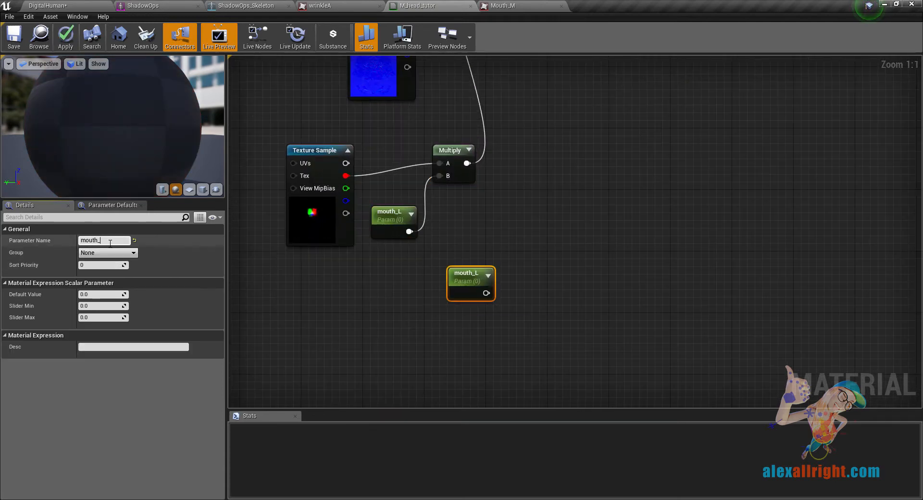
{"action": "left_click", "coordinate": [523, 166]}
- Duplicate the Lerp node and connect the first Lerp's output to its input A and wrinkleA to its input B
{"action": "scroll", "coordinate": [523, 165], "scroll_direction": "down", "scroll_amount": 2}
{"action": "right_click_drag", "start_coordinate": [522, 166], "coordinate": [472, 261]}
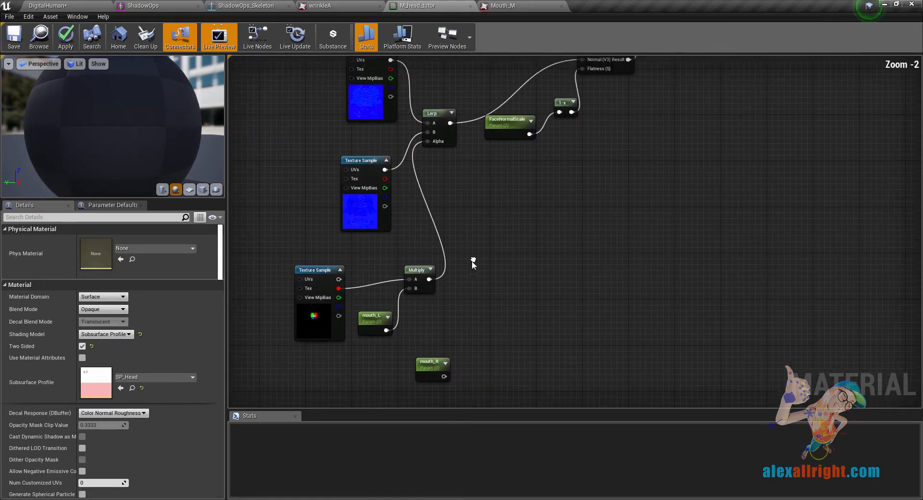
{"action": "left_click", "coordinate": [445, 137]}
{"action": "key", "text": "ctrl+w"}
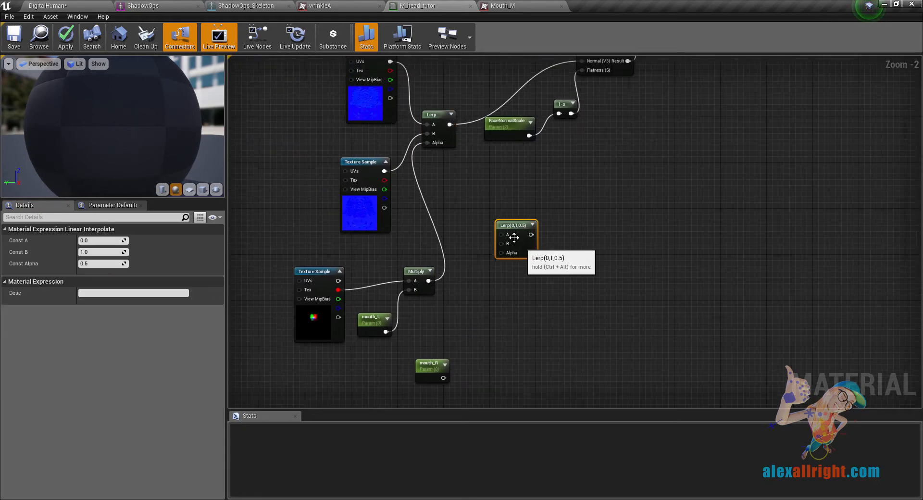
{"action": "left_click", "coordinate": [357, 213]}
{"action": "left_click_drag", "start_coordinate": [365, 157], "coordinate": [399, 201]}
{"action": "left_click_drag", "start_coordinate": [507, 247], "coordinate": [503, 244]}
{"action": "left_click", "coordinate": [495, 205]}
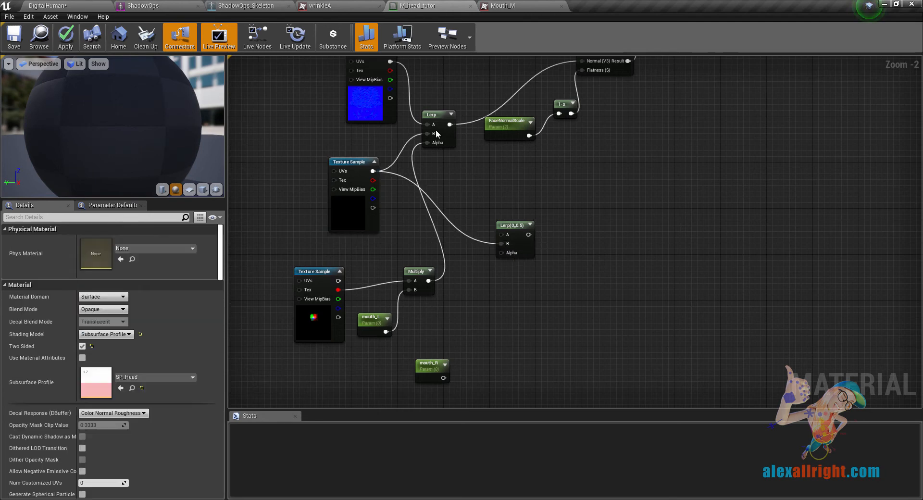
{"action": "left_click_drag", "start_coordinate": [444, 138], "coordinate": [502, 236]}
- Multiply the Mouth_M green channel by the mouth_R parameter and connect the result to the second Lerp's Alpha
{"action": "left_click", "coordinate": [532, 288]}
{"action": "right_click_drag", "start_coordinate": [488, 319], "coordinate": [483, 245]}
{"action": "scroll", "coordinate": [332, 229], "scroll_direction": "up", "scroll_amount": 2}
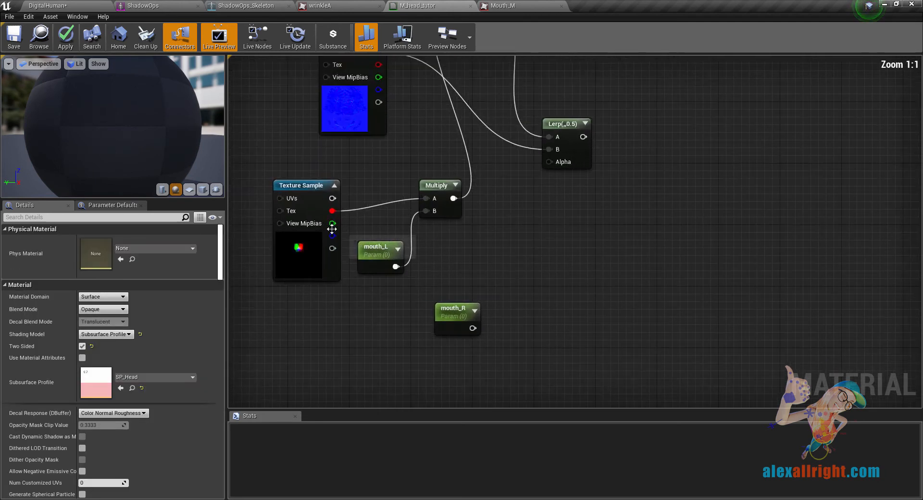
{"action": "left_click_drag", "start_coordinate": [330, 223], "coordinate": [488, 239]}
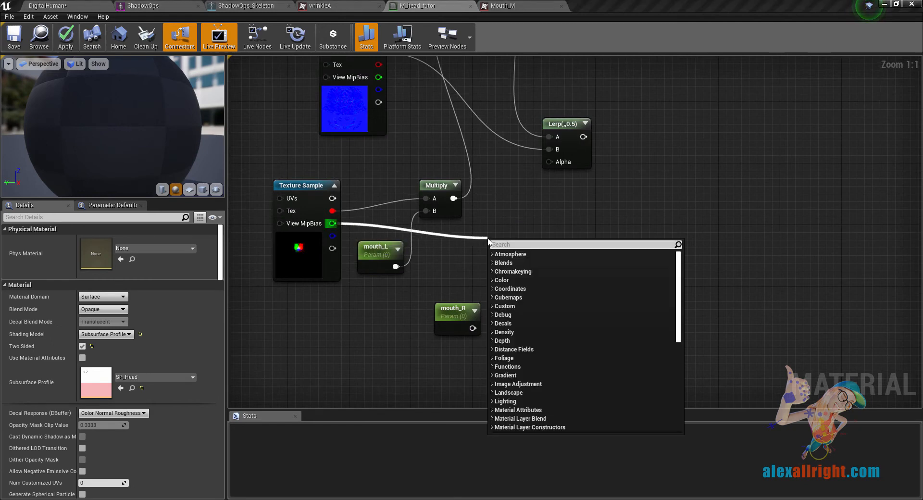
{"action": "type", "text": "multiply"}
{"action": "key", "text": "Return"}
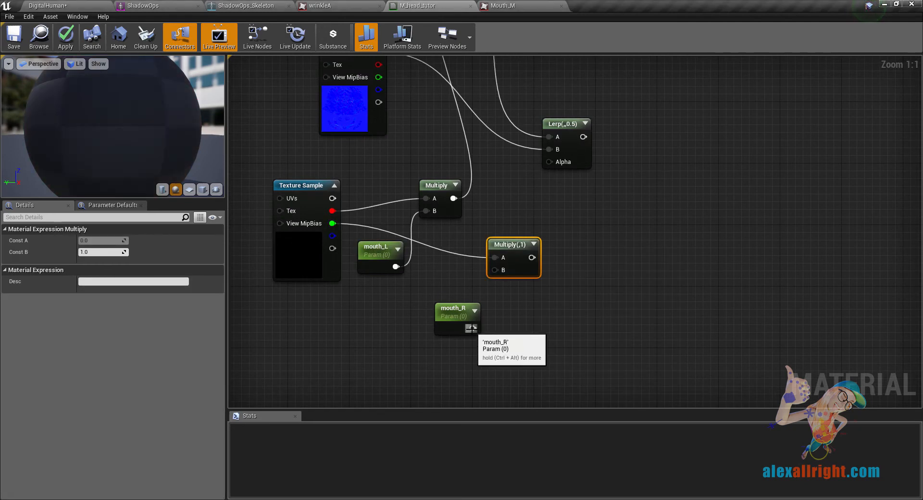
{"action": "left_click_drag", "start_coordinate": [473, 327], "coordinate": [495, 271]}
{"action": "left_click_drag", "start_coordinate": [517, 261], "coordinate": [552, 164]}
- Connect the second Lerp's output to the FlattenNormal's Normal input, replacing the first Lerp's connection
{"action": "left_click", "coordinate": [541, 230]}
{"action": "scroll", "coordinate": [582, 245], "scroll_direction": "down", "scroll_amount": 2}
{"action": "right_click_drag", "start_coordinate": [625, 140], "coordinate": [535, 284]}
{"action": "left_click_drag", "start_coordinate": [491, 309], "coordinate": [519, 234]}
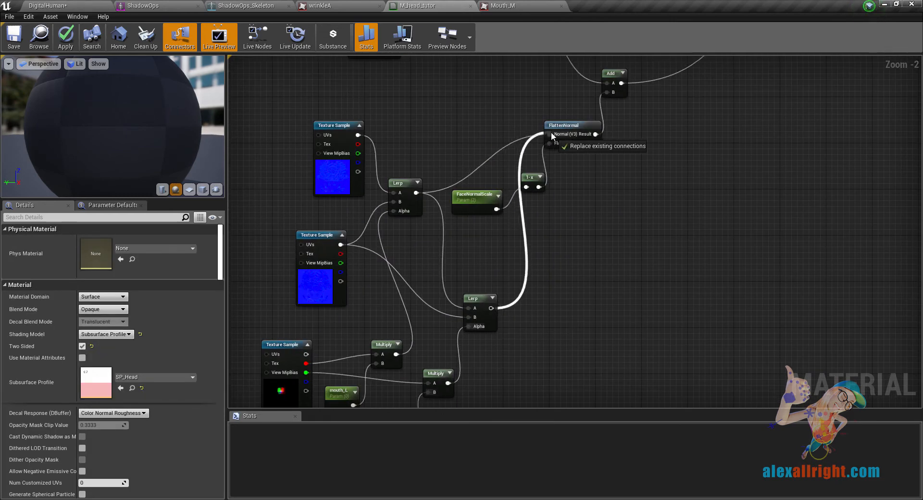
{"action": "left_click_drag", "start_coordinate": [551, 134], "coordinate": [551, 134]}
- Apply the mouth_R wrinkle blend to the M_head_tutor material and save it
{"action": "scroll", "coordinate": [532, 245], "scroll_direction": "down", "scroll_amount": 3}
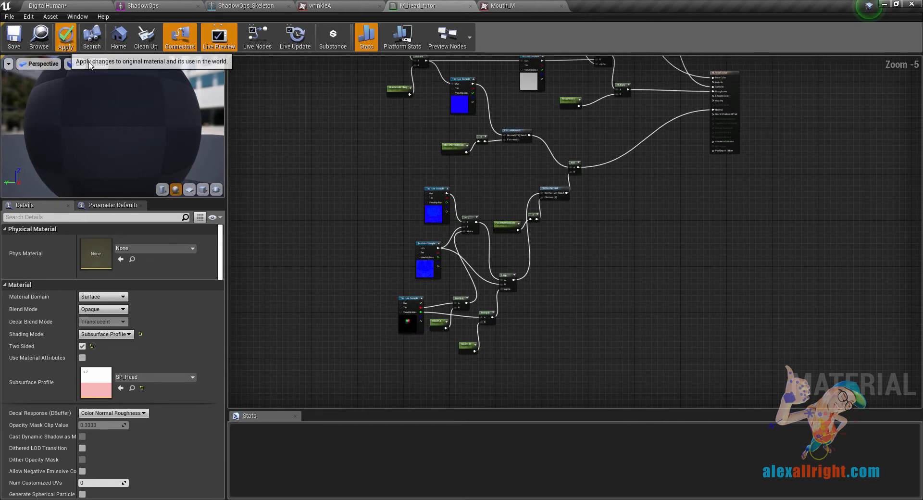
{"action": "left_click", "coordinate": [66, 36]}
{"action": "left_click", "coordinate": [14, 36]}
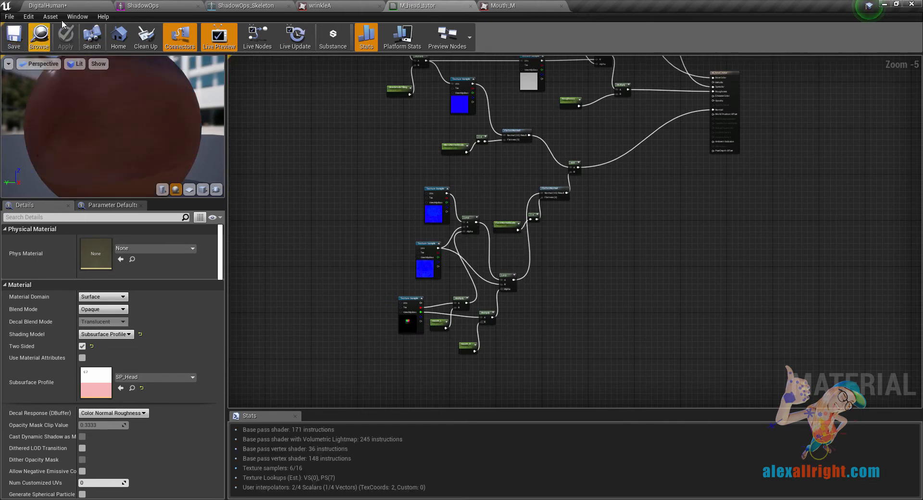
- Delete and recreate the rig in the DigitalHuman level, and select its Mouth controller
{"action": "left_click", "coordinate": [68, 5]}
{"action": "left_click", "coordinate": [397, 222]}
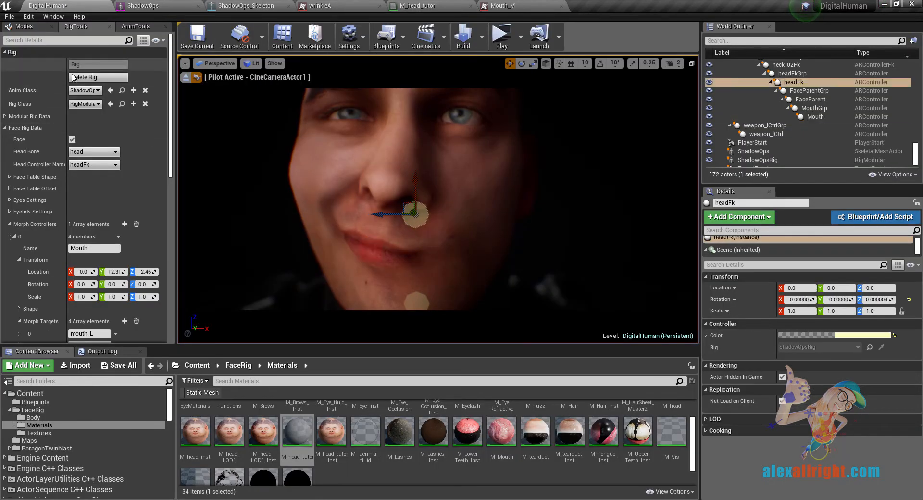
{"action": "left_click", "coordinate": [92, 77]}
{"action": "left_click", "coordinate": [90, 66]}
{"action": "left_click", "coordinate": [400, 252]}
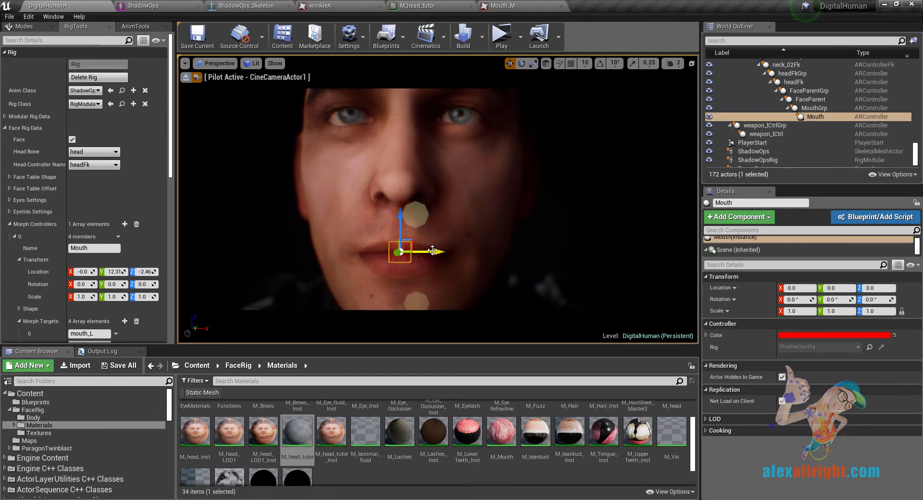
- Slide the Mouth controller sideways along X and view the face from another angle to test the wrinkles
{"action": "left_click_drag", "start_coordinate": [432, 250], "coordinate": [406, 248]}
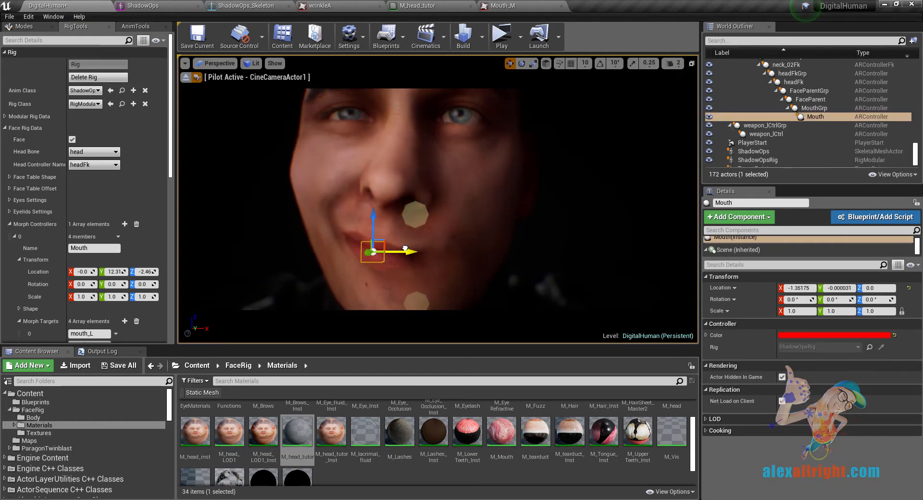
{"action": "right_click_drag", "start_coordinate": [405, 248], "coordinate": [474, 243]}
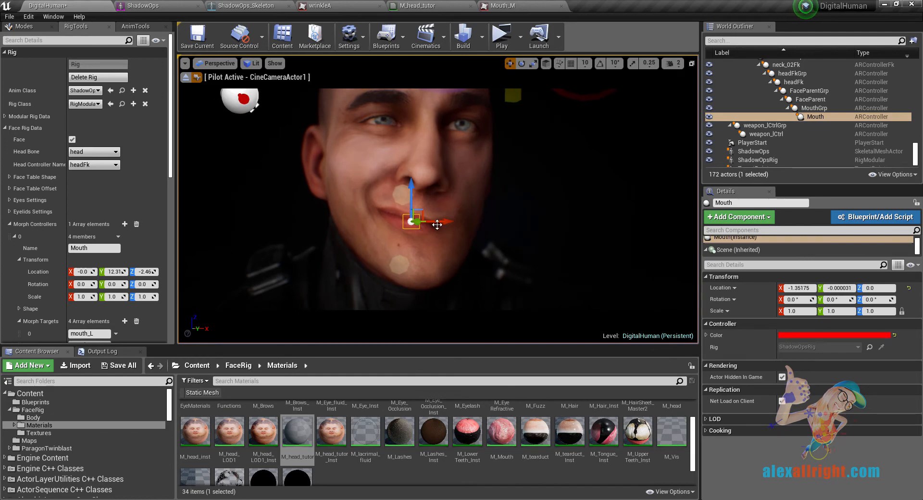
{"action": "left_click_drag", "start_coordinate": [437, 222], "coordinate": [458, 222]}
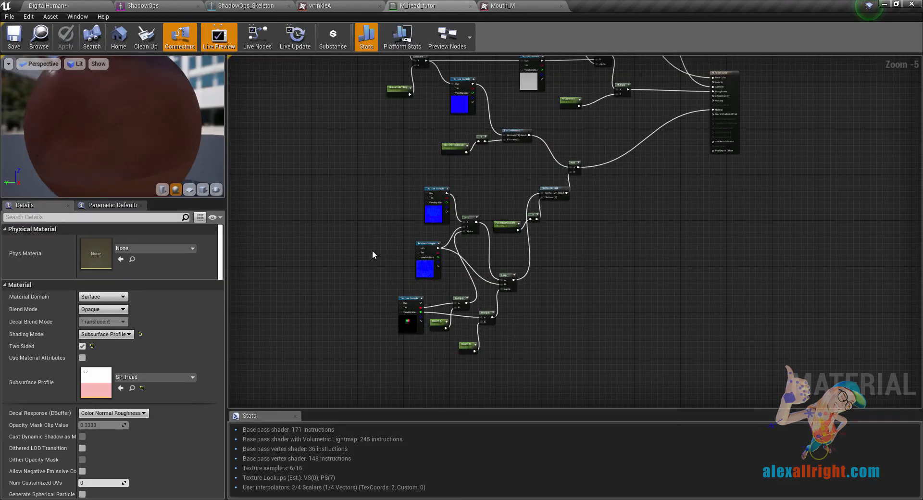
- Paste a copy of the wrinkleA Texture Sample below the mask nodes in M_head_tutor and assign it the wrinkleC texture
{"action": "scroll", "coordinate": [377, 253], "scroll_direction": "up", "scroll_amount": 4}
{"action": "scroll", "coordinate": [380, 252], "scroll_direction": "up", "scroll_amount": 2}
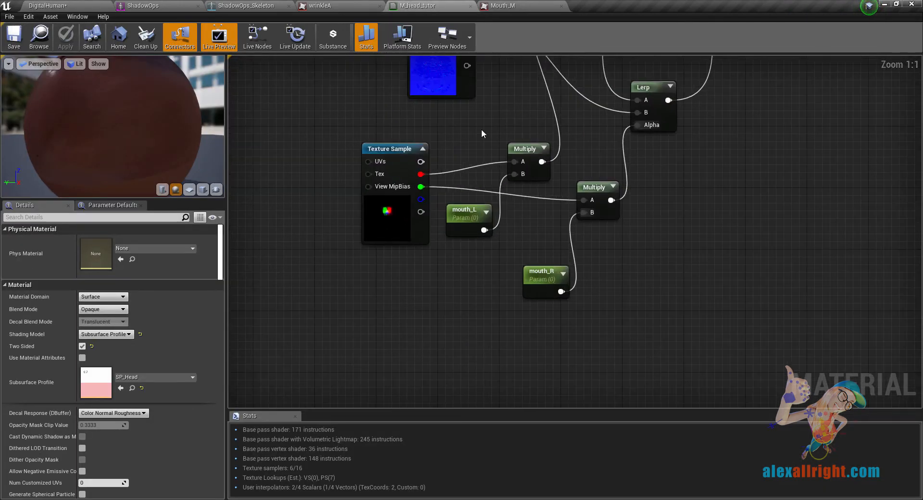
{"action": "right_click_drag", "start_coordinate": [482, 134], "coordinate": [457, 110]}
{"action": "left_click", "coordinate": [397, 233]}
{"action": "key", "text": "ctrl+v"}
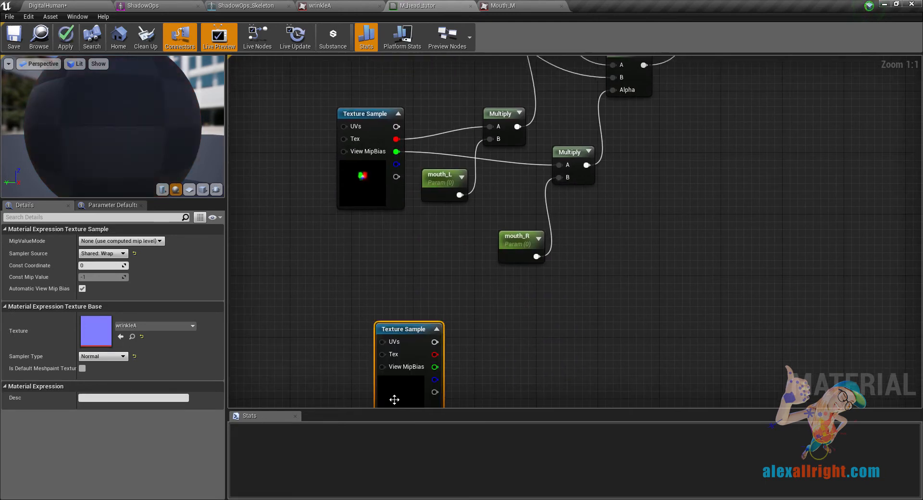
{"action": "left_click_drag", "start_coordinate": [395, 399], "coordinate": [419, 339]}
{"action": "right_click_drag", "start_coordinate": [528, 352], "coordinate": [504, 253]}
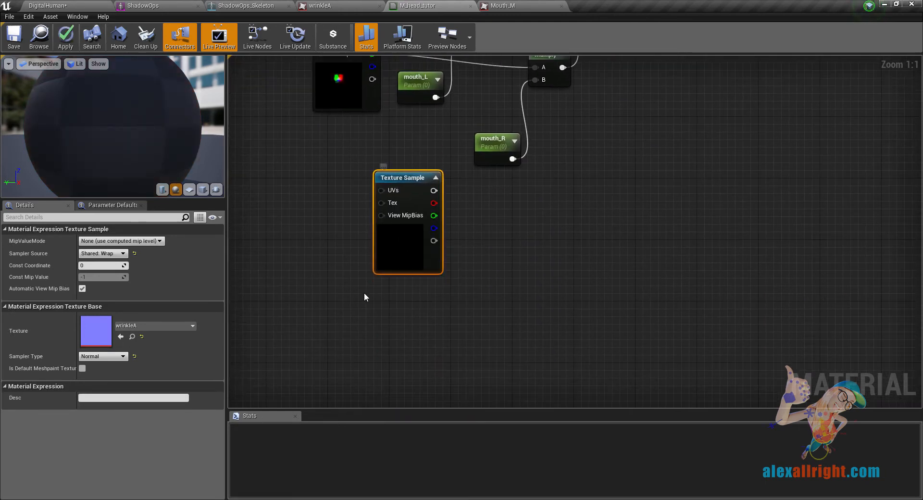
{"action": "left_click", "coordinate": [143, 326]}
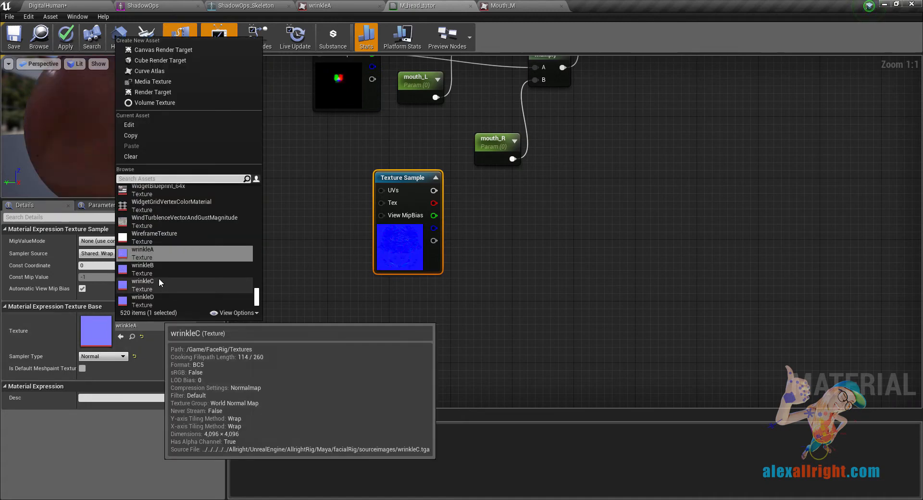
{"action": "left_click", "coordinate": [158, 282]}
- Duplicate the second Lerp node and connect the second Lerp's output to the copy's A input
{"action": "scroll", "coordinate": [495, 253], "scroll_direction": "down", "scroll_amount": 2}
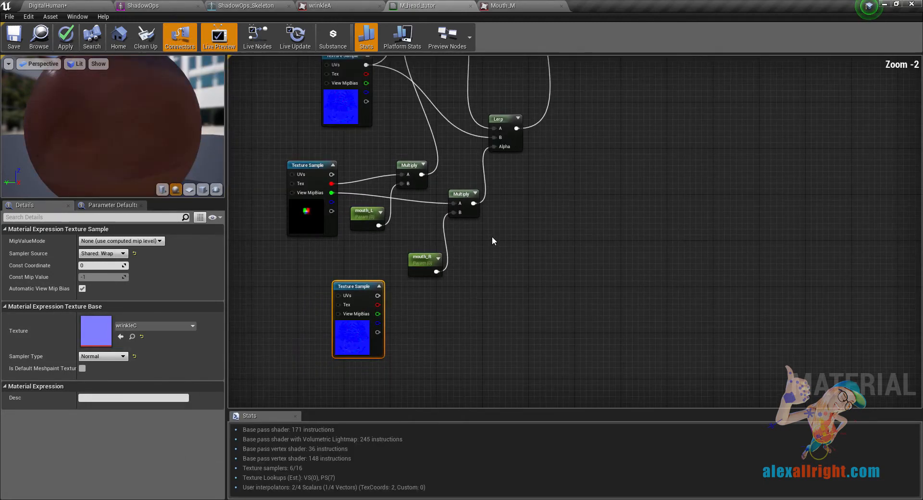
{"action": "right_click_drag", "start_coordinate": [492, 237], "coordinate": [465, 294]}
{"action": "left_click", "coordinate": [486, 193]}
{"action": "key", "text": "ctrl+c"}
{"action": "key", "text": "ctrl+v"}
{"action": "right_click_drag", "start_coordinate": [532, 201], "coordinate": [497, 202]}
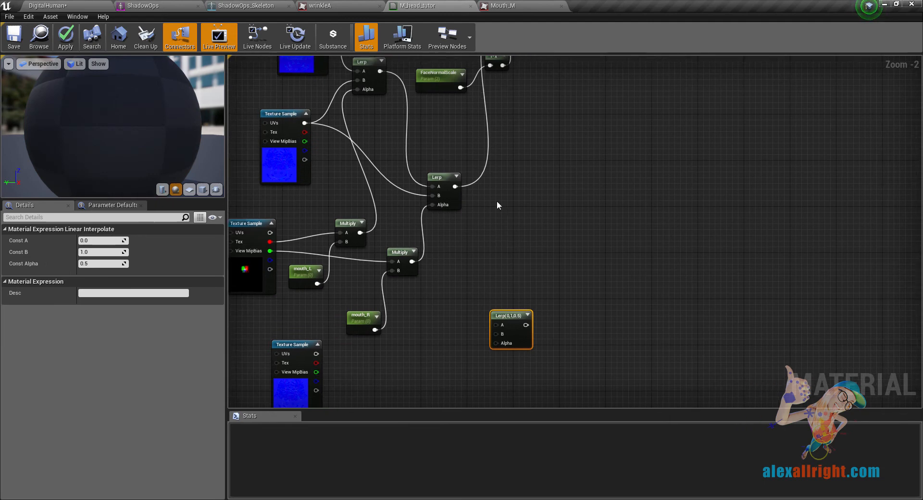
{"action": "left_click", "coordinate": [497, 205]}
{"action": "left_click_drag", "start_coordinate": [455, 187], "coordinate": [497, 326]}
- Duplicate the Multiply node together with its mouth_R parameter beside the wrinkleC Texture Sample
{"action": "right_click_drag", "start_coordinate": [419, 387], "coordinate": [452, 310]}
{"action": "left_click_drag", "start_coordinate": [405, 193], "coordinate": [402, 188]}
{"action": "key", "text": "ctrl+c"}
{"action": "right_click_drag", "start_coordinate": [447, 305], "coordinate": [451, 242]}
{"action": "key", "text": "ctrl+v"}
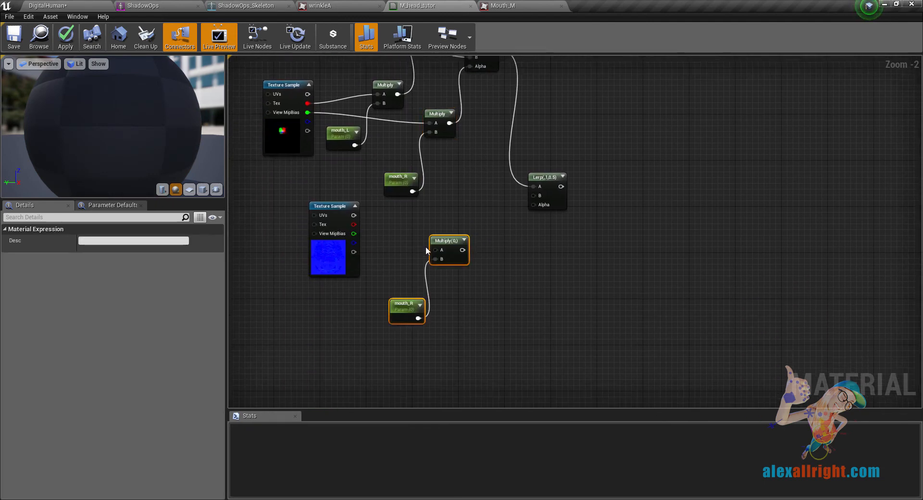
- Connect the wrinkleC Texture Sample's color output to the third Lerp's B input
{"action": "scroll", "coordinate": [429, 236], "scroll_direction": "up", "scroll_amount": 2}
{"action": "left_click", "coordinate": [395, 220]}
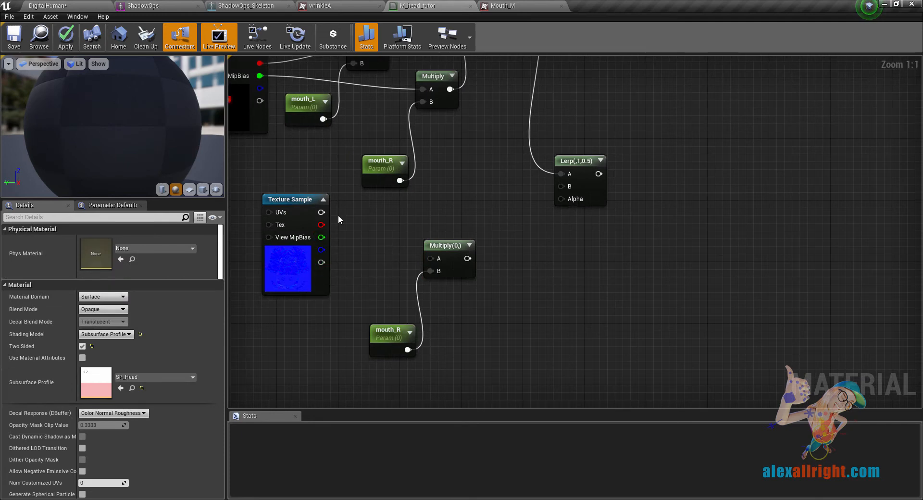
{"action": "left_click_drag", "start_coordinate": [321, 212], "coordinate": [561, 186]}
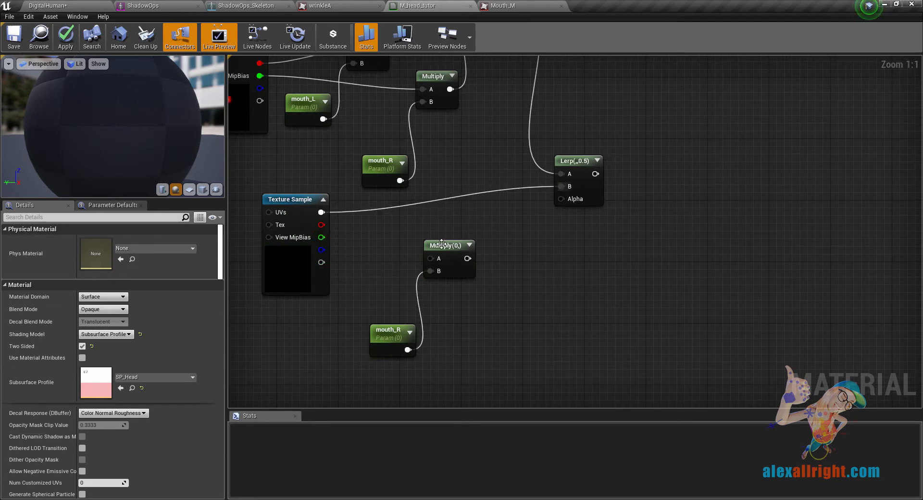
- Connect the blue channel of the Mouth_M mask to the copied Multiply's A input
{"action": "left_click", "coordinate": [443, 246]}
{"action": "right_click_drag", "start_coordinate": [391, 226], "coordinate": [443, 277]}
{"action": "scroll", "coordinate": [440, 301], "scroll_direction": "down", "scroll_amount": 2}
{"action": "left_click", "coordinate": [440, 301]}
{"action": "scroll", "coordinate": [360, 245], "scroll_direction": "up", "scroll_amount": 1}
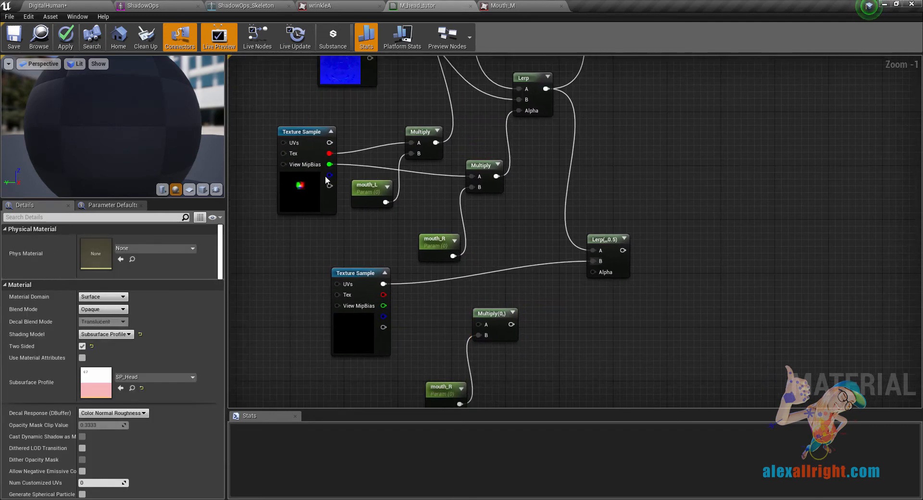
{"action": "left_click", "coordinate": [300, 187]}
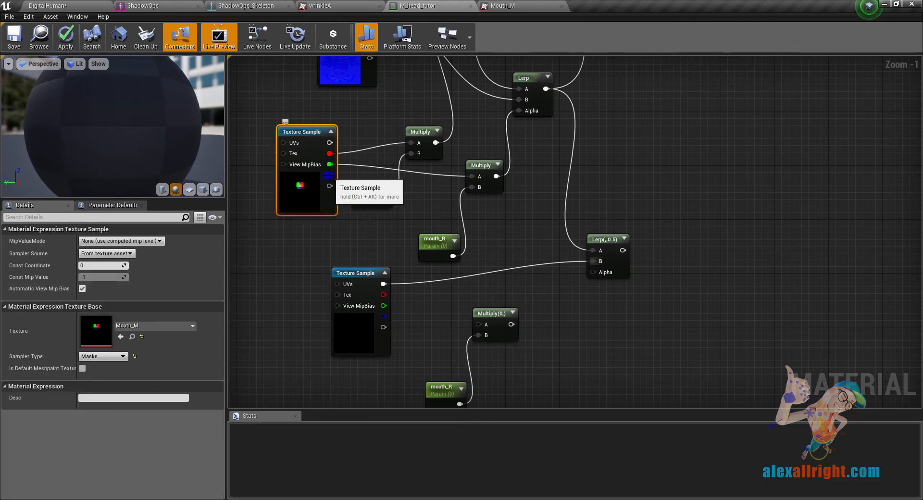
{"action": "left_click_drag", "start_coordinate": [329, 175], "coordinate": [479, 323]}
- Rename the copied parameter mouth_up and connect its Multiply output to the third Lerp's Alpha
{"action": "left_click", "coordinate": [520, 372]}
{"action": "right_click_drag", "start_coordinate": [521, 372], "coordinate": [510, 291]}
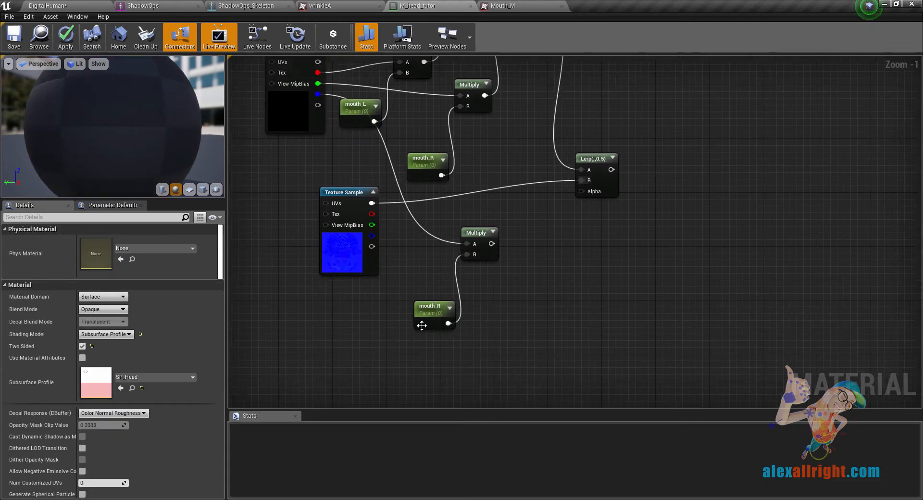
{"action": "left_click_drag", "start_coordinate": [422, 326], "coordinate": [414, 306]}
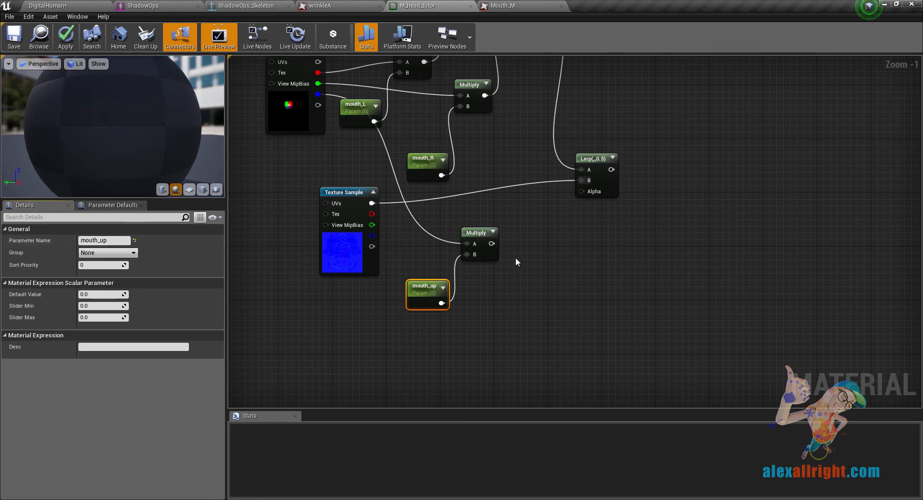
{"action": "right_click_drag", "start_coordinate": [514, 245], "coordinate": [471, 281]}
{"action": "scroll", "coordinate": [471, 282], "scroll_direction": "up", "scroll_amount": 1}
{"action": "left_click_drag", "start_coordinate": [446, 281], "coordinate": [548, 221]}
- Connect the third Lerp's output to the FlattenNormal's Normal input, replacing the second Lerp's connection
{"action": "scroll", "coordinate": [503, 236], "scroll_direction": "down", "scroll_amount": 3}
{"action": "right_click_drag", "start_coordinate": [551, 159], "coordinate": [420, 342]}
{"action": "scroll", "coordinate": [421, 340], "scroll_direction": "down", "scroll_amount": 1}
{"action": "left_click_drag", "start_coordinate": [424, 380], "coordinate": [419, 172]}
{"action": "left_click", "coordinate": [467, 221]}
{"action": "right_click_drag", "start_coordinate": [468, 221], "coordinate": [567, 165]}
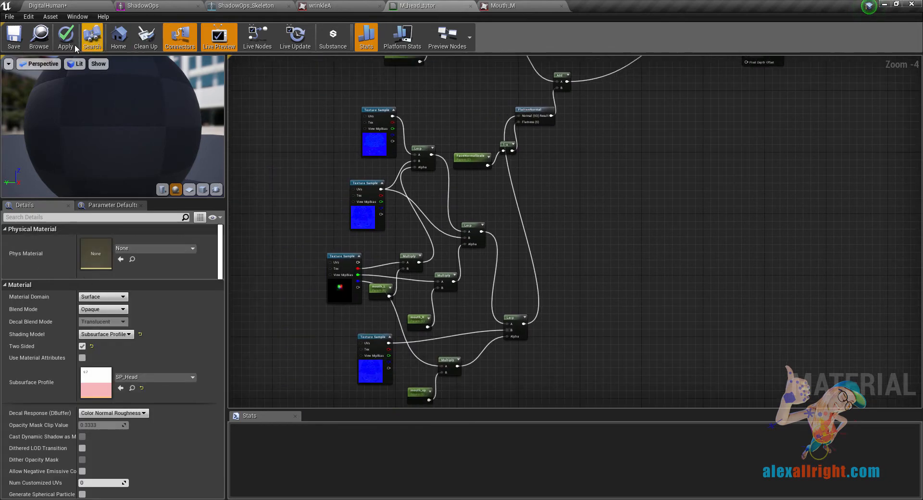
- Apply the mouth_up wrinkle blend to the M_head_tutor material and save it
{"action": "left_click", "coordinate": [64, 40]}
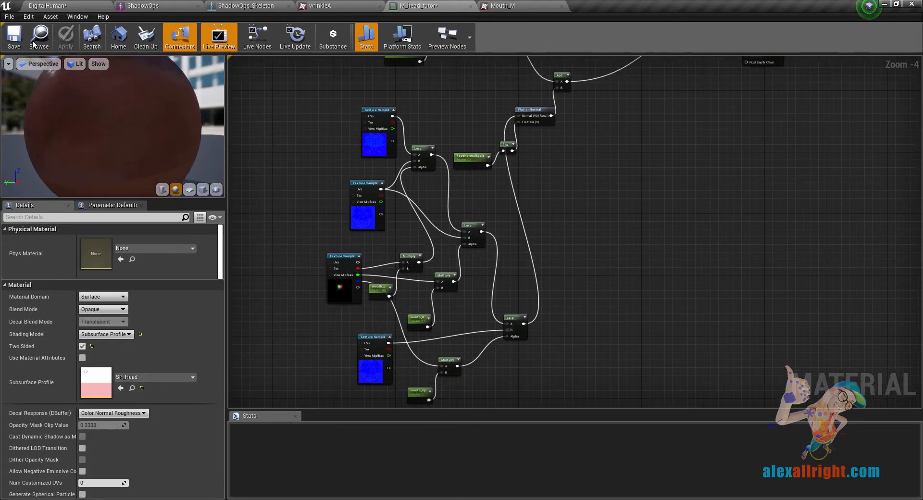
{"action": "left_click", "coordinate": [13, 40]}
- Delete and recreate the rig in the DigitalHuman level, and raise the Mouth controller along Z to test mouth_up
{"action": "left_click", "coordinate": [96, 6]}
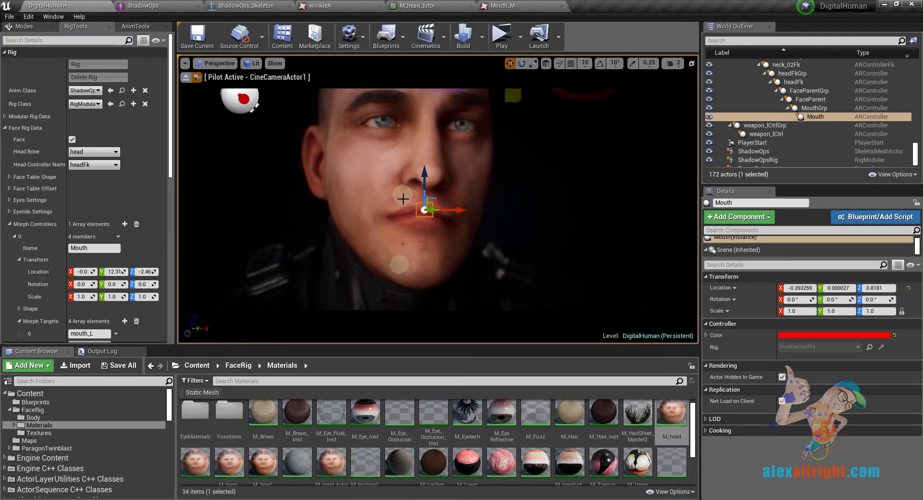
{"action": "left_click", "coordinate": [86, 77]}
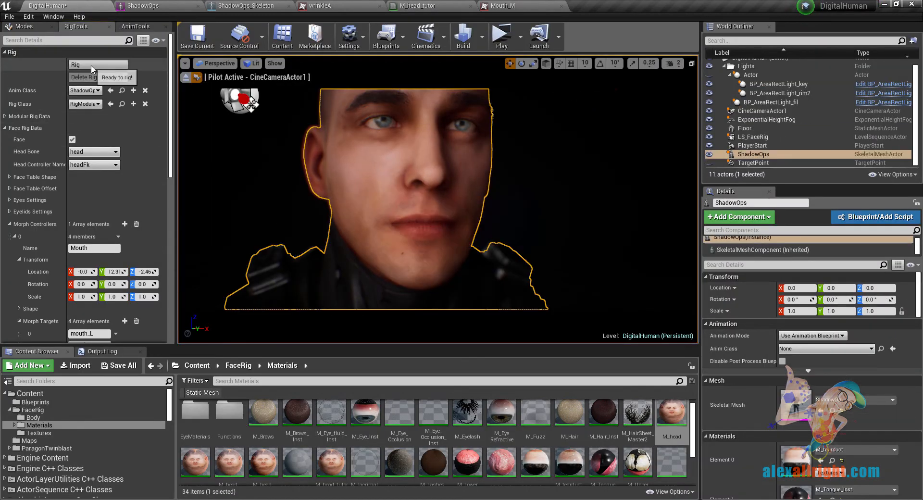
{"action": "left_click", "coordinate": [92, 65]}
{"action": "left_click_drag", "start_coordinate": [429, 186], "coordinate": [431, 166]}
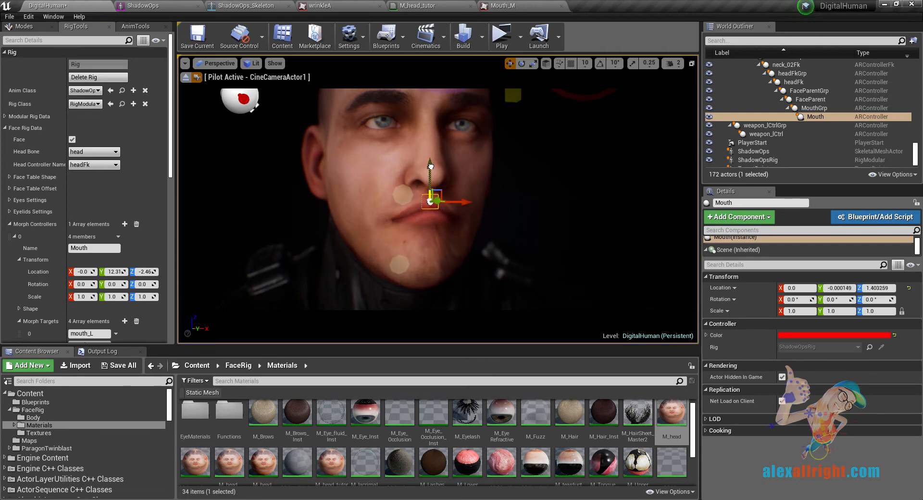
- Tidy the M_head_tutor graph by moving the wrinkle-normal nodes away from FlattenNormal and placing the FaceNormalScale and 1-x nodes beside it
{"action": "left_click", "coordinate": [407, 7]}
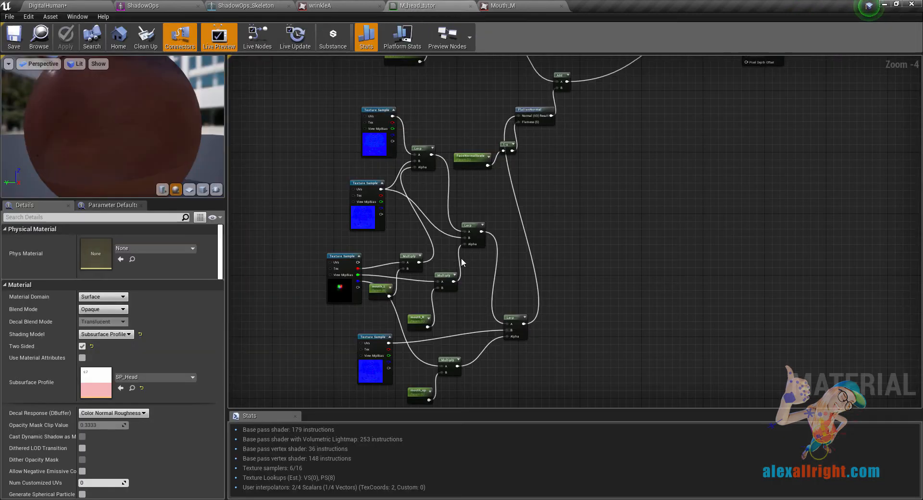
{"action": "scroll", "coordinate": [460, 258], "scroll_direction": "down", "scroll_amount": 3}
{"action": "scroll", "coordinate": [486, 241], "scroll_direction": "up", "scroll_amount": 1}
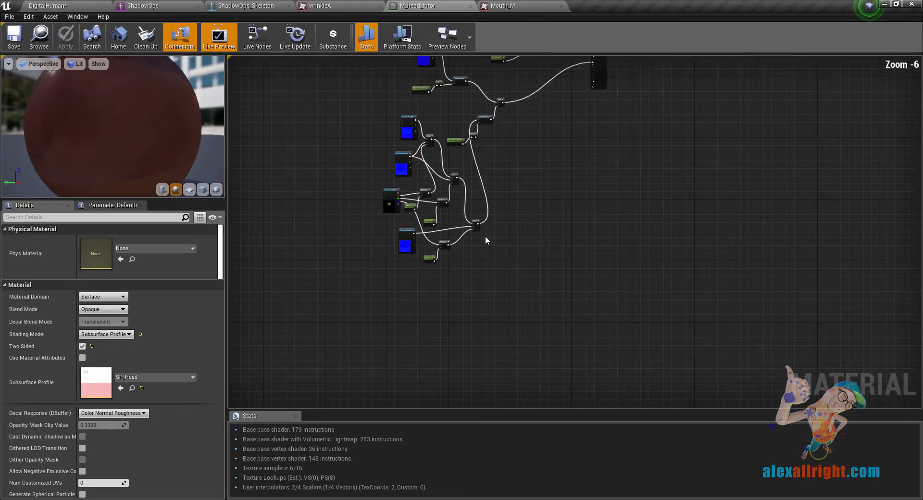
{"action": "scroll", "coordinate": [478, 229], "scroll_direction": "up", "scroll_amount": 4}
{"action": "scroll", "coordinate": [478, 229], "scroll_direction": "down", "scroll_amount": 2}
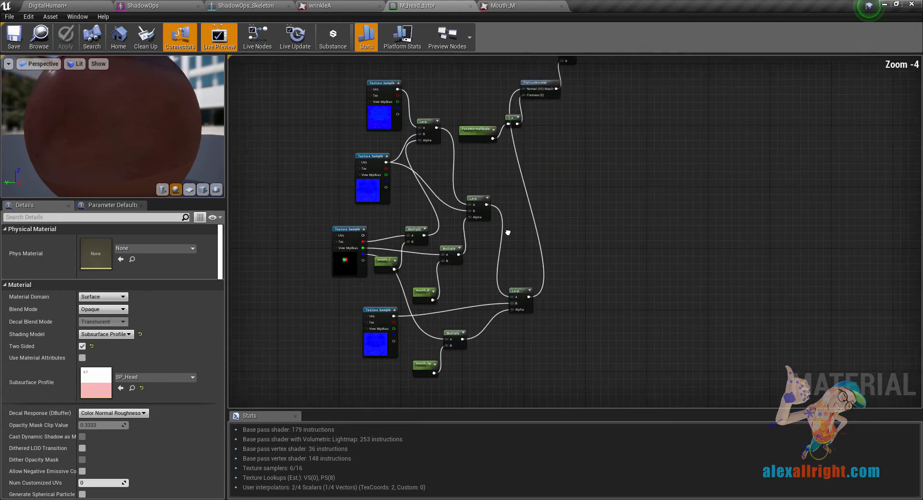
{"action": "left_click_drag", "start_coordinate": [570, 384], "coordinate": [325, 99]}
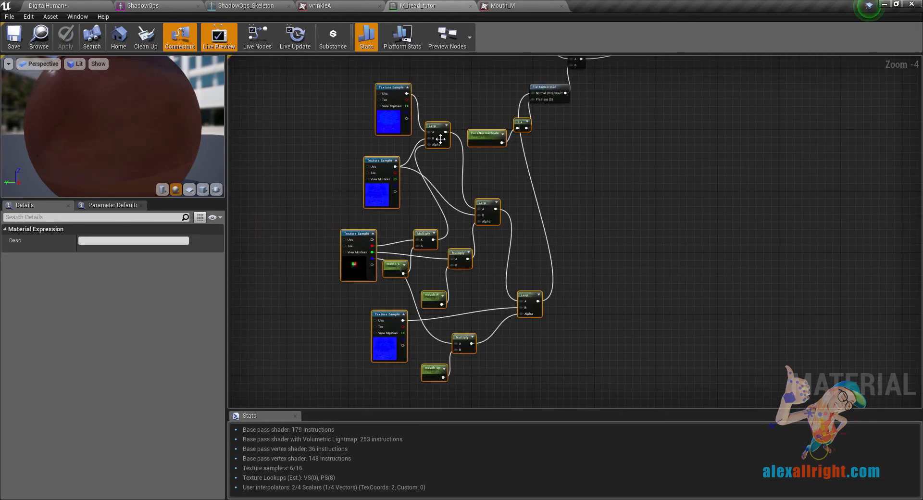
{"action": "left_click_drag", "start_coordinate": [441, 142], "coordinate": [374, 179]}
{"action": "left_click_drag", "start_coordinate": [460, 201], "coordinate": [445, 115]}
{"action": "left_click", "coordinate": [453, 150]}
{"action": "right_click_drag", "start_coordinate": [472, 351], "coordinate": [465, 294]}
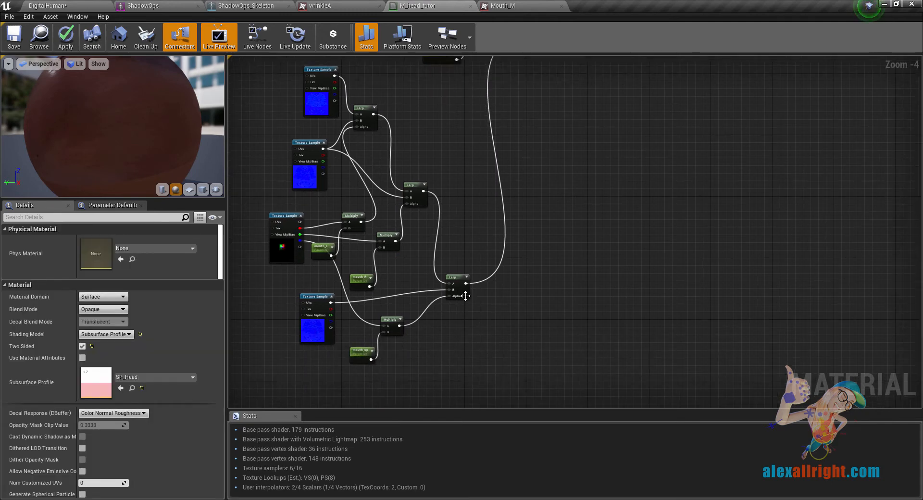
{"action": "left_click_drag", "start_coordinate": [464, 295], "coordinate": [488, 240]}
{"action": "left_click", "coordinate": [441, 252]}
- Duplicate the whole wrinkle blend network and place the copy clear of the original nodes
{"action": "scroll", "coordinate": [441, 252], "scroll_direction": "down", "scroll_amount": 2}
{"action": "left_click_drag", "start_coordinate": [541, 315], "coordinate": [337, 184]}
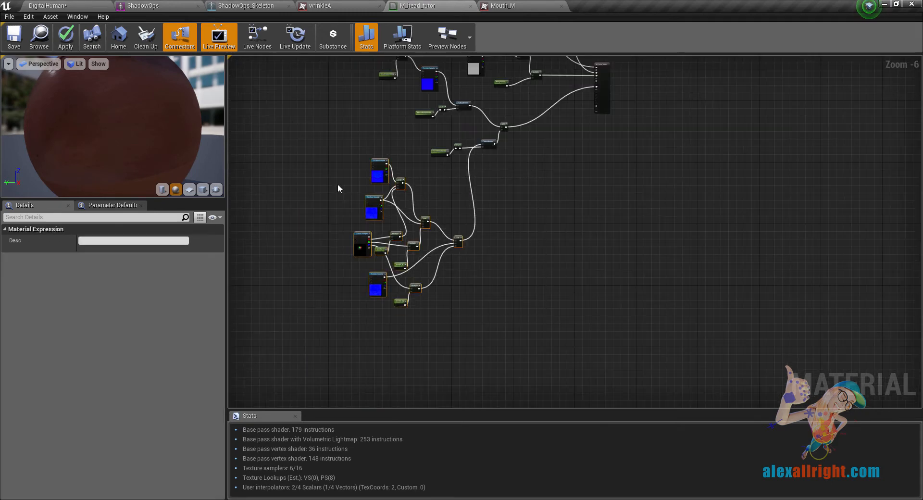
{"action": "right_click_drag", "start_coordinate": [552, 233], "coordinate": [513, 223]}
{"action": "key", "text": "ctrl+c"}
{"action": "key", "text": "ctrl+v"}
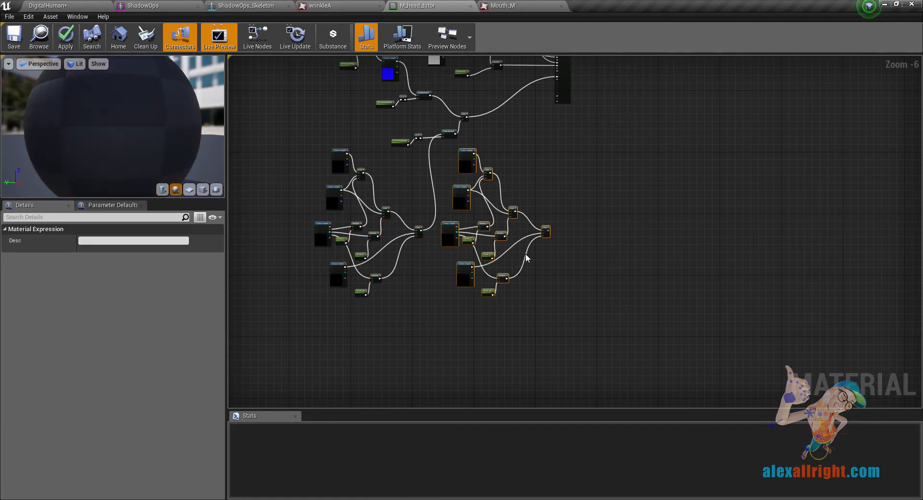
{"action": "scroll", "coordinate": [526, 253], "scroll_direction": "up", "scroll_amount": 2}
{"action": "left_click_drag", "start_coordinate": [505, 228], "coordinate": [574, 240]}
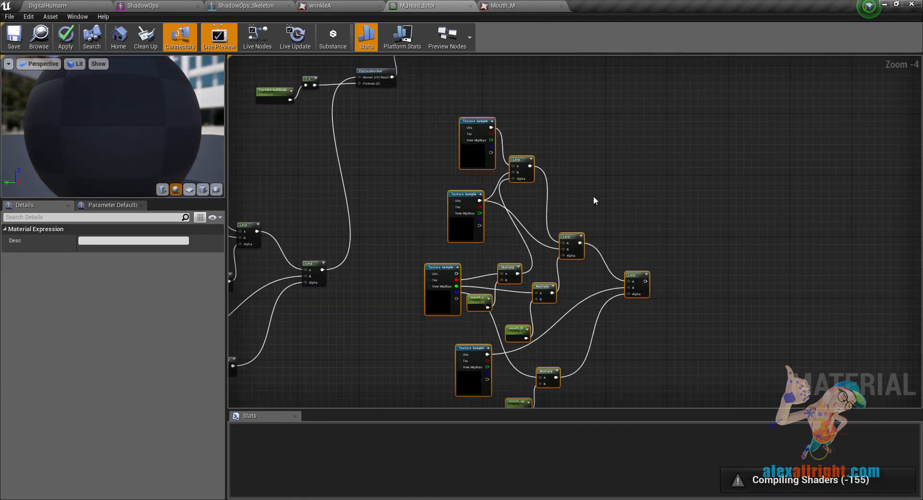
{"action": "left_click", "coordinate": [594, 196]}
- Replace the head_nor texture in the copied network's first Texture Sample with head_disp
{"action": "right_click_drag", "start_coordinate": [407, 249], "coordinate": [423, 286]}
{"action": "scroll", "coordinate": [460, 216], "scroll_direction": "up", "scroll_amount": 4}
{"action": "left_click", "coordinate": [494, 178]}
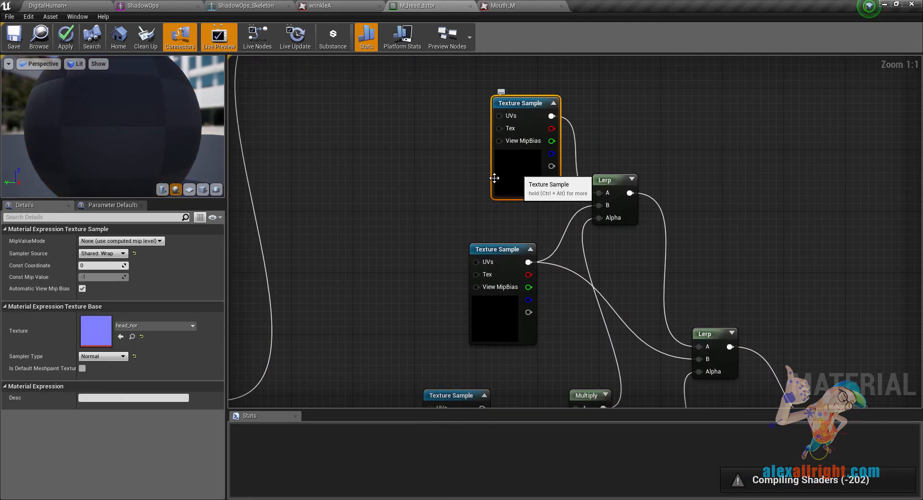
{"action": "left_click", "coordinate": [155, 327]}
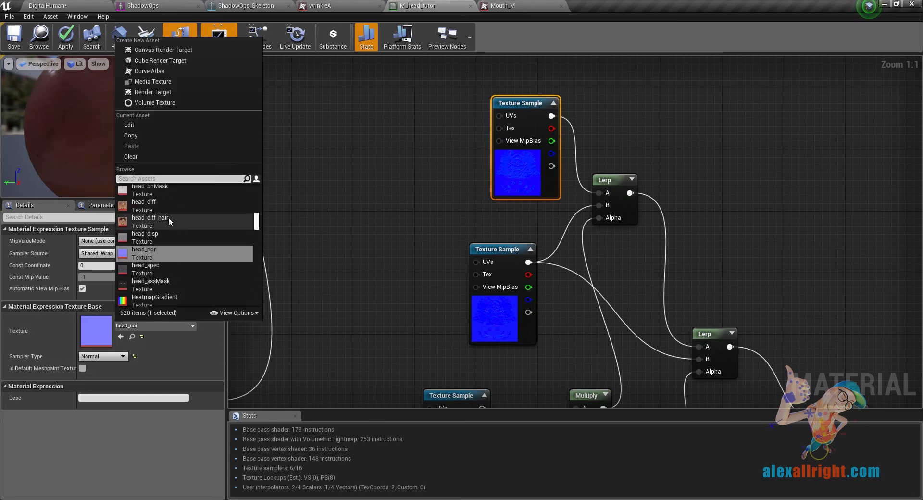
{"action": "scroll", "coordinate": [169, 217], "scroll_direction": "up", "scroll_amount": 1}
{"action": "scroll", "coordinate": [168, 216], "scroll_direction": "down", "scroll_amount": 7}
{"action": "scroll", "coordinate": [168, 216], "scroll_direction": "up", "scroll_amount": 8}
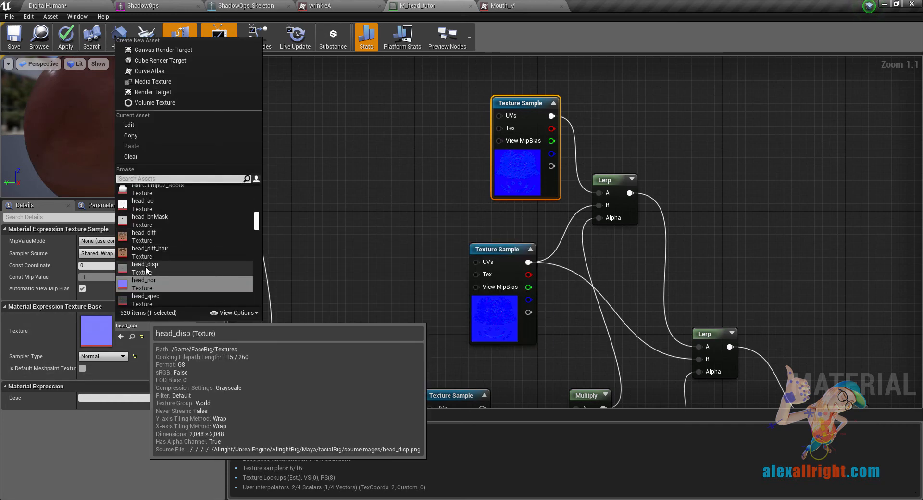
{"action": "left_click", "coordinate": [146, 267]}
- Replace the wrinkleA texture in the copied network's second Texture Sample with displacementA
{"action": "right_click_drag", "start_coordinate": [442, 336], "coordinate": [422, 229]}
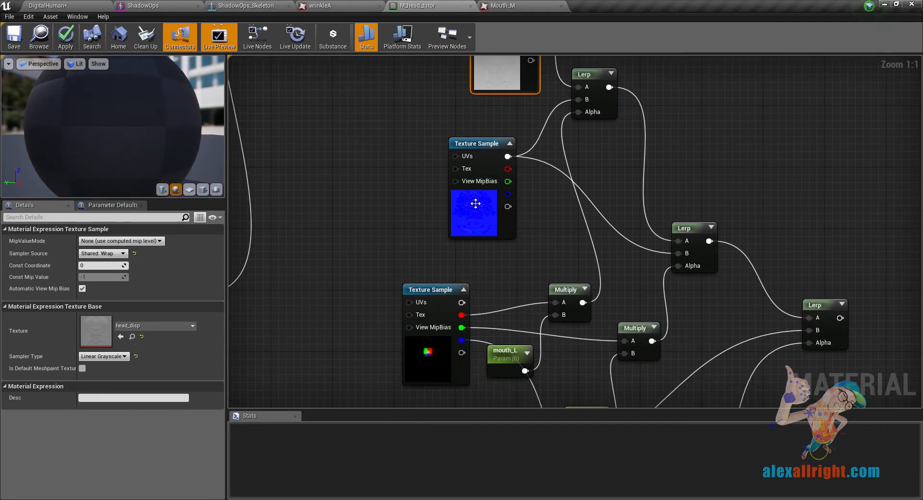
{"action": "left_click", "coordinate": [475, 205]}
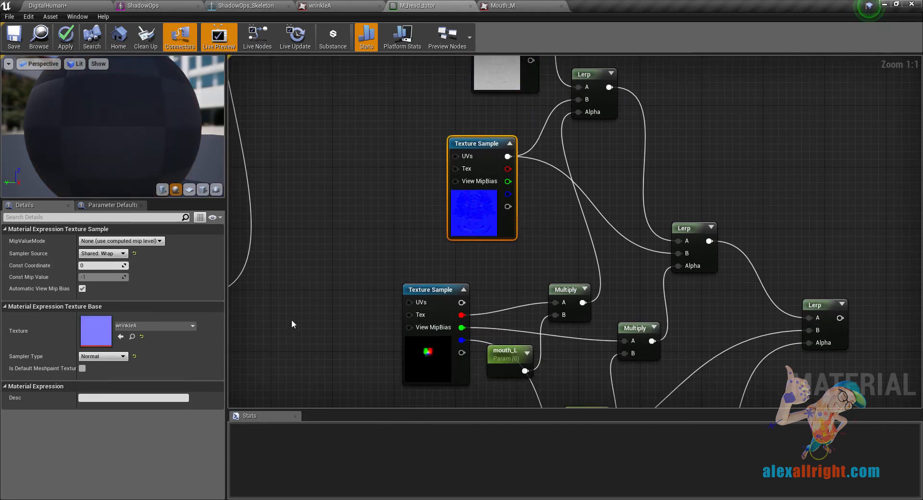
{"action": "left_click", "coordinate": [151, 327]}
{"action": "type", "text": "disp"}
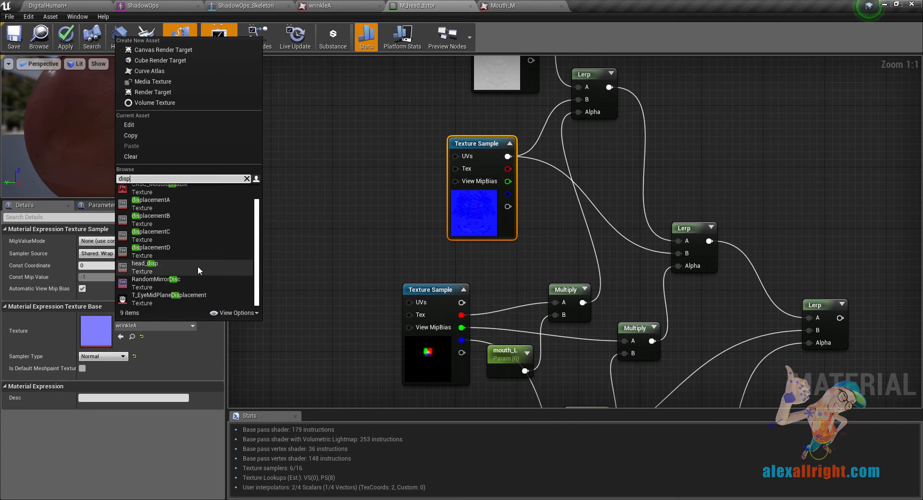
{"action": "scroll", "coordinate": [197, 266], "scroll_direction": "down", "scroll_amount": 1}
{"action": "left_click", "coordinate": [154, 190]}
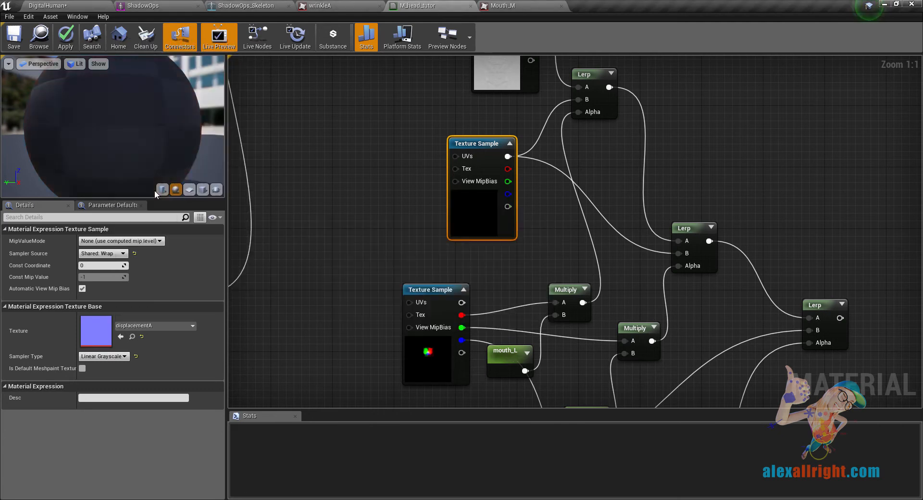
- Replace the wrinkleC texture in the copied network's Texture Sample near mouth_up with displacementC
{"action": "right_click_drag", "start_coordinate": [342, 350], "coordinate": [320, 235]}
{"action": "right_click_drag", "start_coordinate": [423, 312], "coordinate": [383, 212]}
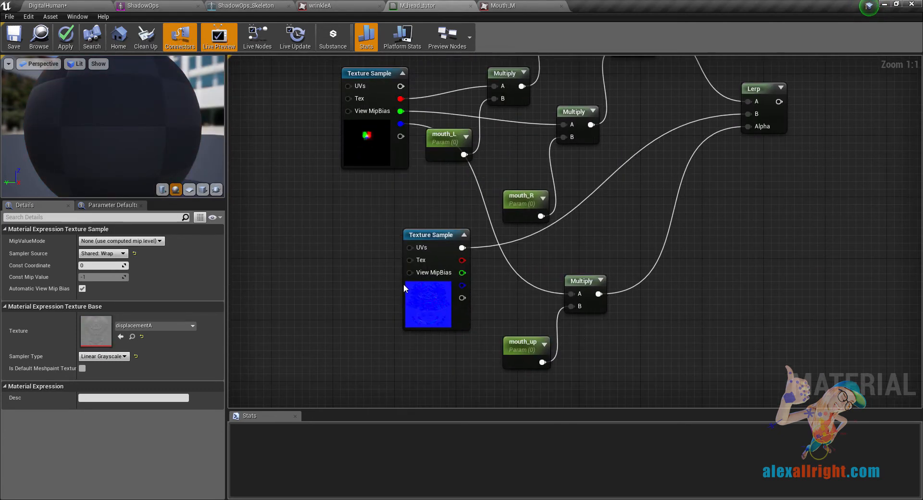
{"action": "left_click", "coordinate": [431, 297]}
{"action": "left_click", "coordinate": [159, 327]}
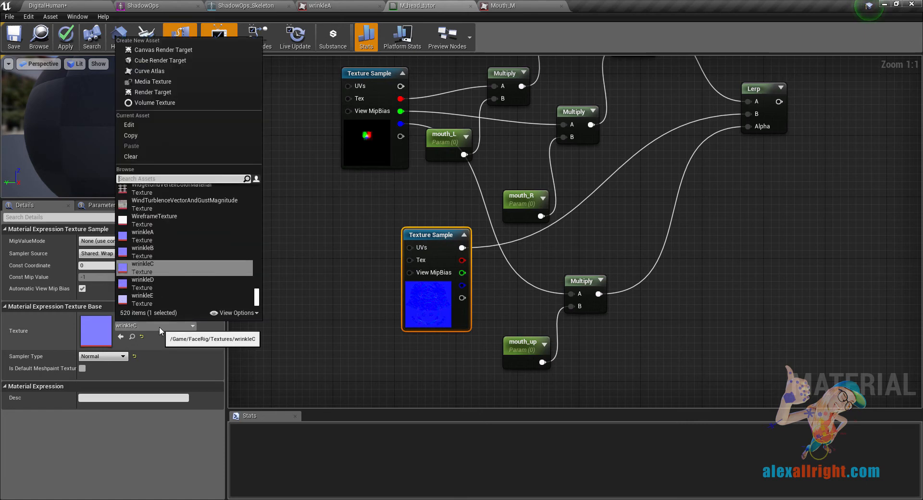
{"action": "type", "text": "dis"}
{"action": "left_click", "coordinate": [169, 234]}
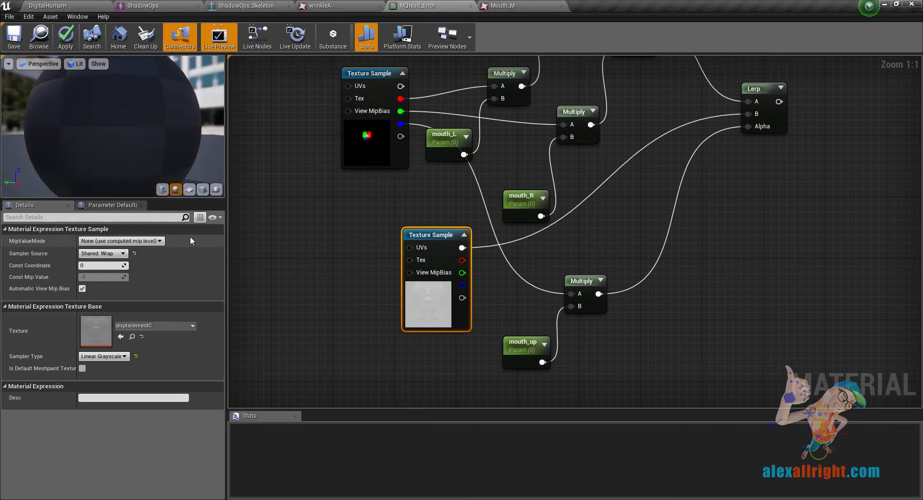
{"action": "right_click_drag", "start_coordinate": [435, 208], "coordinate": [420, 327]}
{"action": "left_click", "coordinate": [367, 222]}
{"action": "left_click", "coordinate": [430, 229]}
{"action": "left_click", "coordinate": [441, 366]}
{"action": "left_click", "coordinate": [304, 149]}
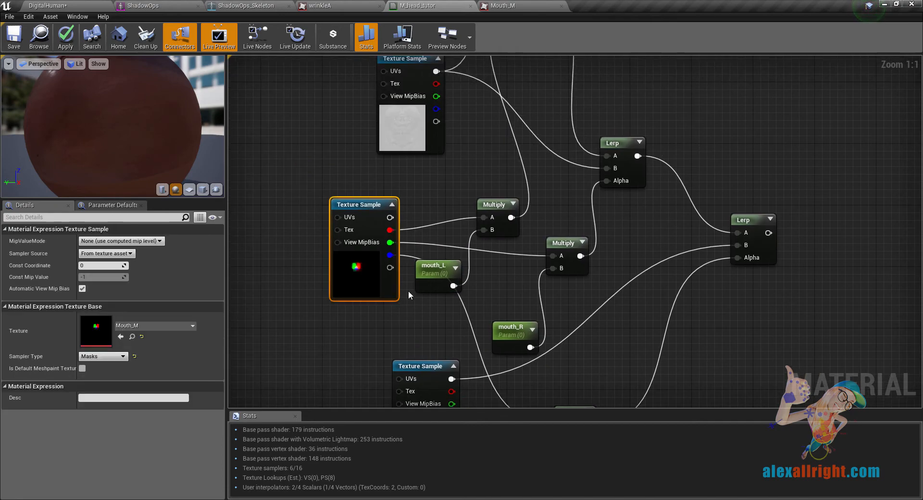
- Add a VertexNormalWS node in the empty area beside the displacement network's Lerp chain
{"action": "scroll", "coordinate": [431, 231], "scroll_direction": "down", "scroll_amount": 2}
{"action": "left_click", "coordinate": [432, 231]}
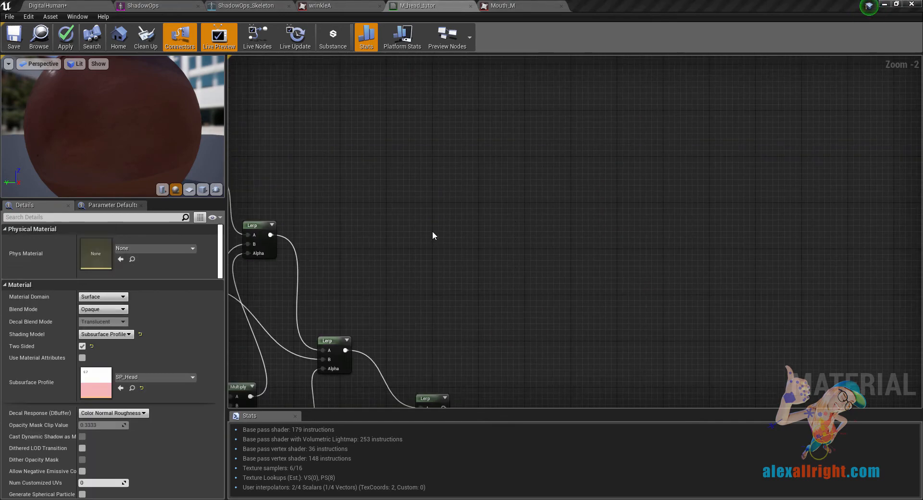
{"action": "right_click", "coordinate": [432, 236]}
{"action": "type", "text": "vert"}
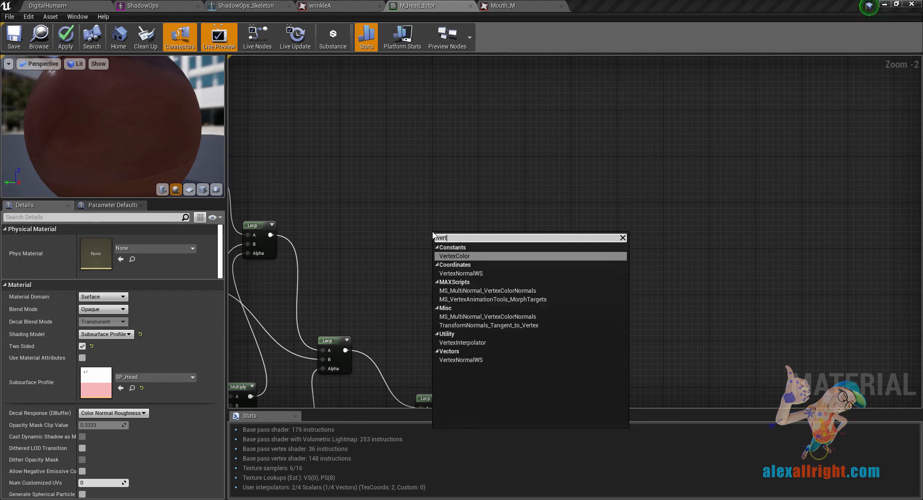
{"action": "left_click", "coordinate": [466, 273]}
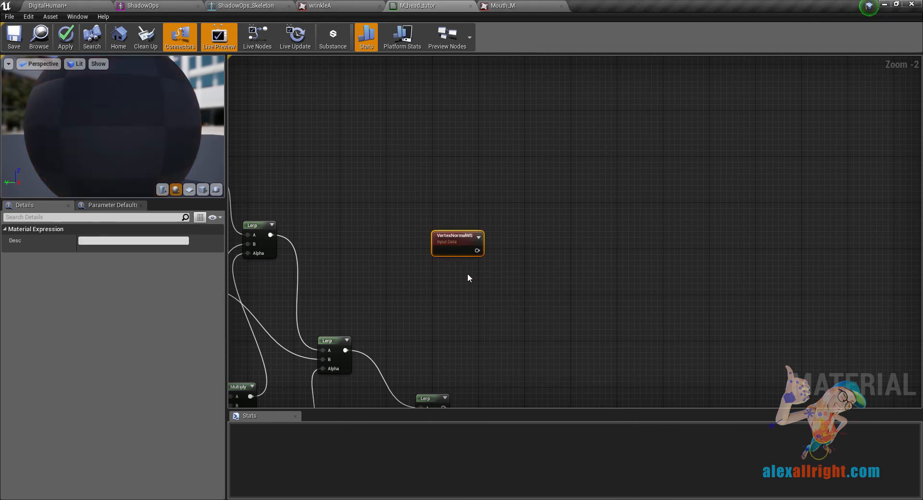
- Multiply VertexNormalWS by the output of the displacement network's last Lerp using a new Multiply node
{"action": "scroll", "coordinate": [478, 184], "scroll_direction": "up", "scroll_amount": 2}
{"action": "left_click_drag", "start_coordinate": [471, 147], "coordinate": [507, 246]}
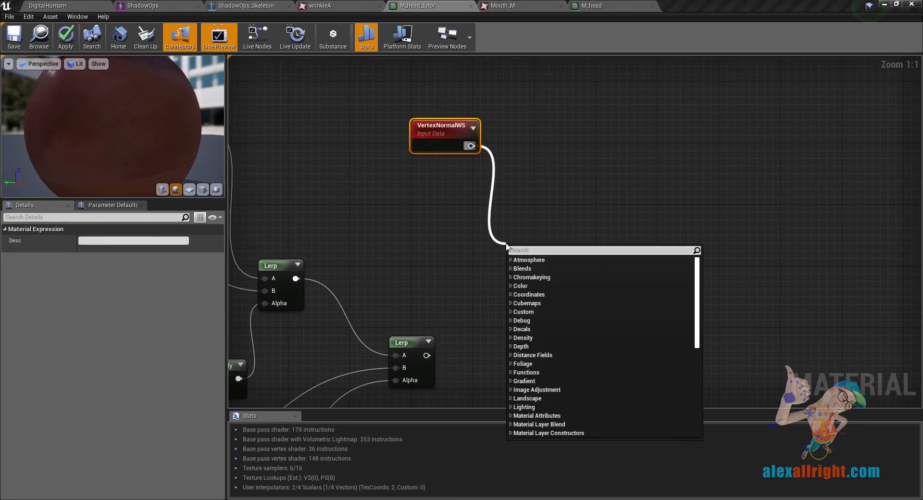
{"action": "type", "text": "*"}
{"action": "left_click", "coordinate": [529, 270]}
{"action": "right_click_drag", "start_coordinate": [427, 356], "coordinate": [434, 315]}
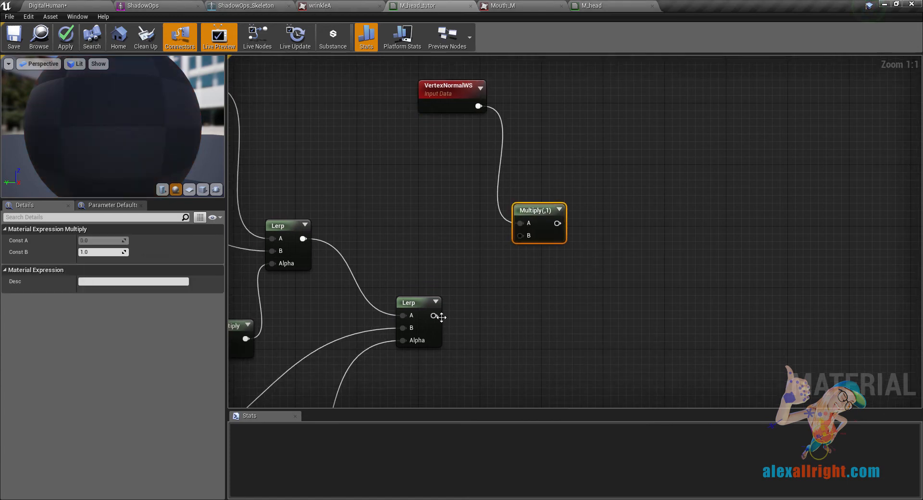
{"action": "left_click_drag", "start_coordinate": [433, 316], "coordinate": [545, 186]}
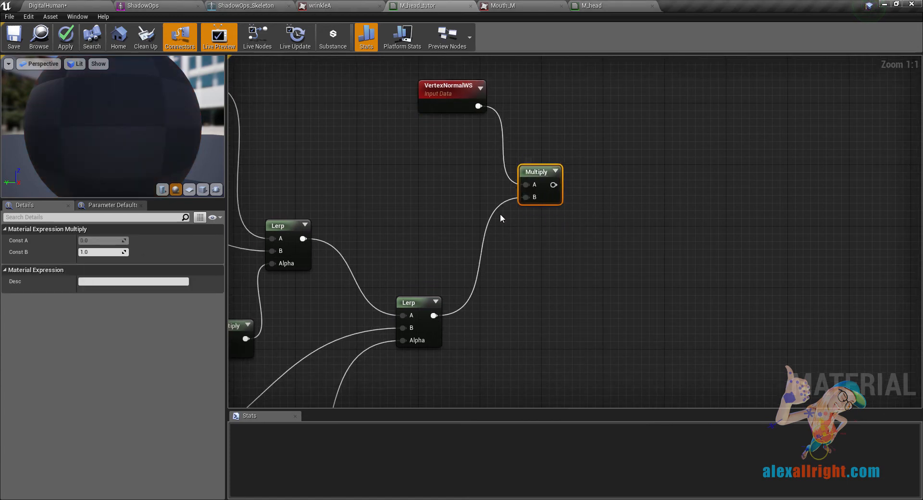
- Insert a Subtract node with Const B 0.5 between the last displacement Lerp and the Multiply node's B input
{"action": "scroll", "coordinate": [488, 216], "scroll_direction": "down", "scroll_amount": 4}
{"action": "right_click_drag", "start_coordinate": [500, 142], "coordinate": [519, 252]}
{"action": "scroll", "coordinate": [520, 267], "scroll_direction": "up", "scroll_amount": 4}
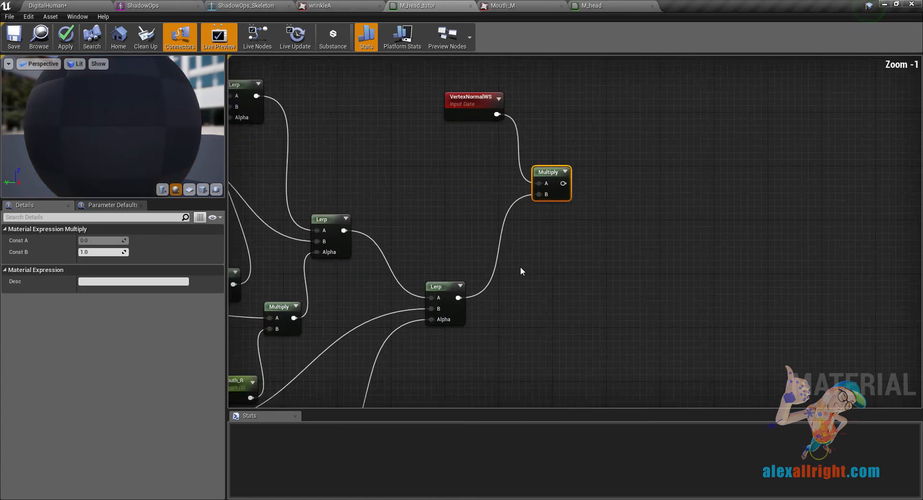
{"action": "left_click_drag", "start_coordinate": [448, 303], "coordinate": [504, 306]}
{"action": "type", "text": "-"}
{"action": "left_click", "coordinate": [540, 203]}
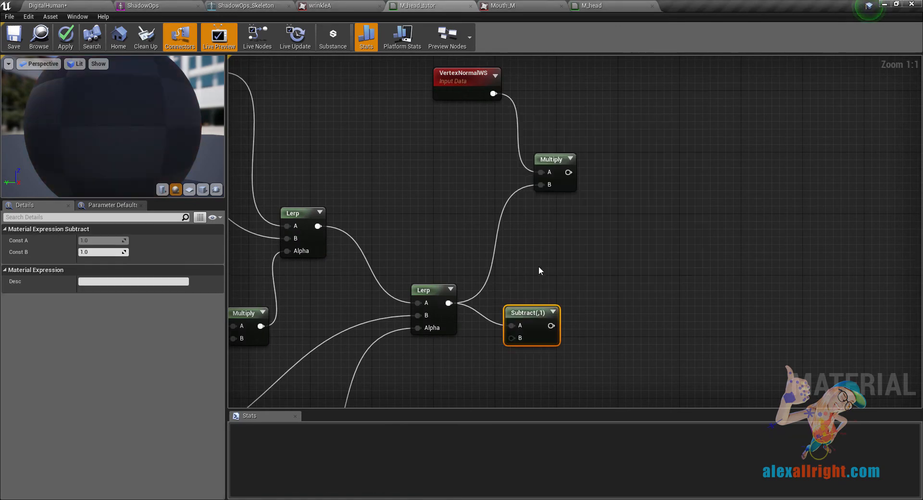
{"action": "right_click_drag", "start_coordinate": [538, 267], "coordinate": [533, 219]}
{"action": "left_click", "coordinate": [84, 253]}
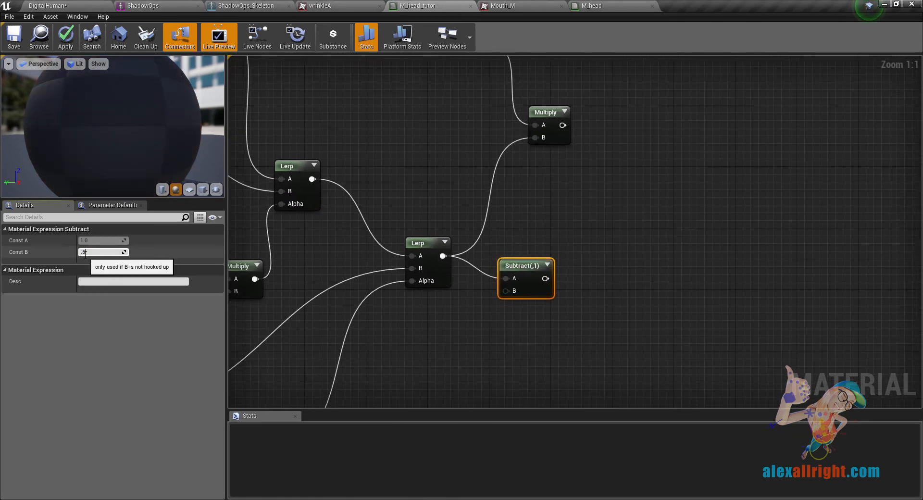
{"action": "left_click", "coordinate": [390, 161]}
{"action": "right_click_drag", "start_coordinate": [587, 210], "coordinate": [541, 247]}
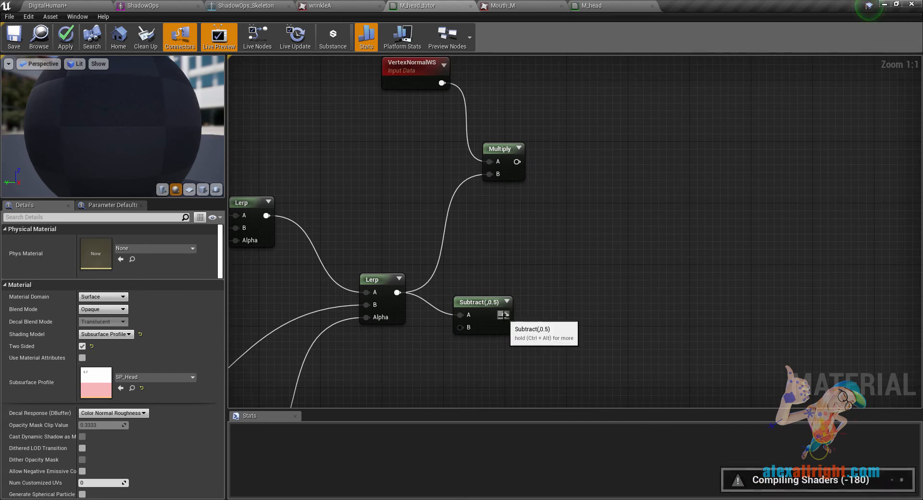
{"action": "left_click_drag", "start_coordinate": [505, 315], "coordinate": [489, 174]}
- Set the D3D11 Tessellation Mode of the M_head_tutor material to PN Triangles
{"action": "scroll", "coordinate": [410, 143], "scroll_direction": "down", "scroll_amount": 2}
{"action": "right_click_drag", "start_coordinate": [409, 143], "coordinate": [411, 333]}
{"action": "scroll", "coordinate": [465, 308], "scroll_direction": "down", "scroll_amount": 2}
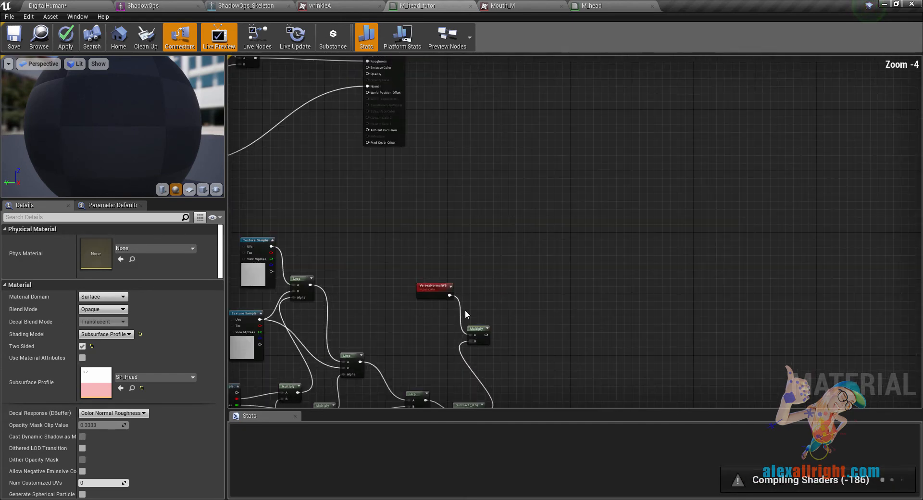
{"action": "right_click_drag", "start_coordinate": [449, 216], "coordinate": [621, 321]}
{"action": "scroll", "coordinate": [621, 321], "scroll_direction": "up", "scroll_amount": 2}
{"action": "left_click", "coordinate": [544, 116]}
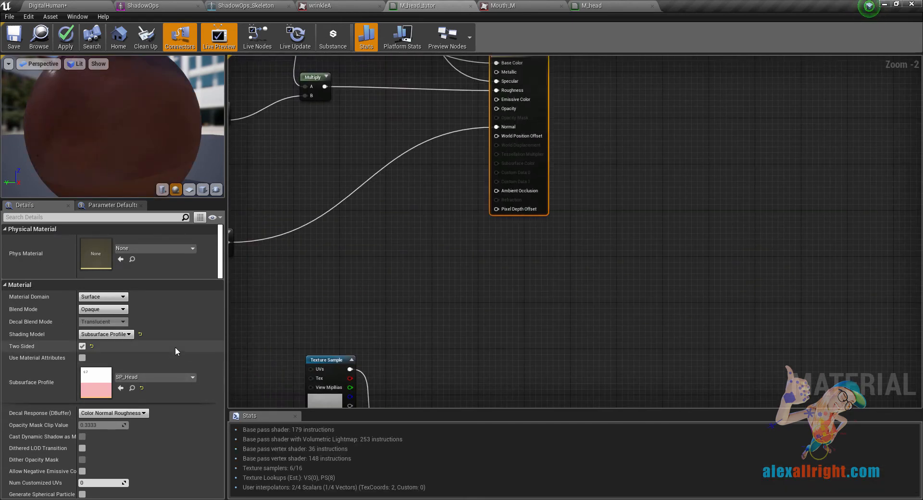
{"action": "scroll", "coordinate": [175, 349], "scroll_direction": "down", "scroll_amount": 10}
{"action": "scroll", "coordinate": [181, 355], "scroll_direction": "down", "scroll_amount": 10}
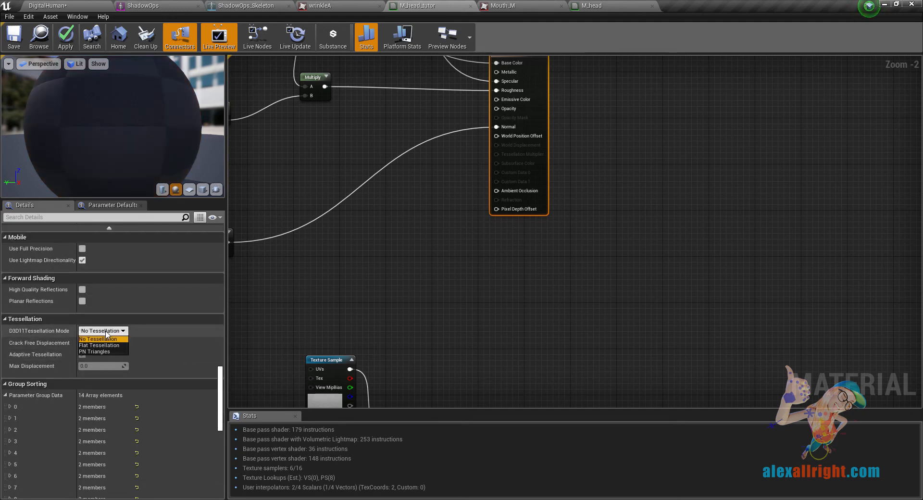
{"action": "left_click", "coordinate": [107, 332]}
{"action": "left_click", "coordinate": [107, 350]}
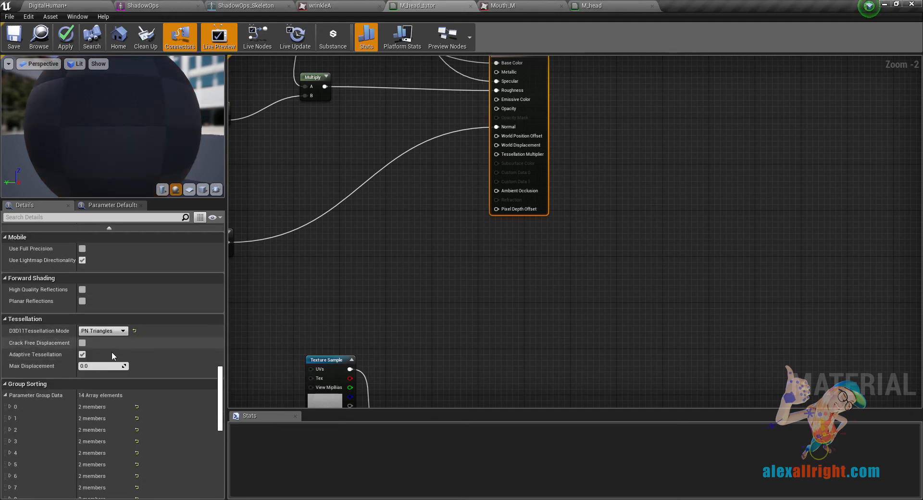
- Connect the VertexNormalWS Multiply output to the material's World Displacement input
{"action": "right_click_drag", "start_coordinate": [596, 351], "coordinate": [516, 258]}
{"action": "left_click_drag", "start_coordinate": [588, 375], "coordinate": [415, 184]}
{"action": "scroll", "coordinate": [349, 247], "scroll_direction": "up", "scroll_amount": 2}
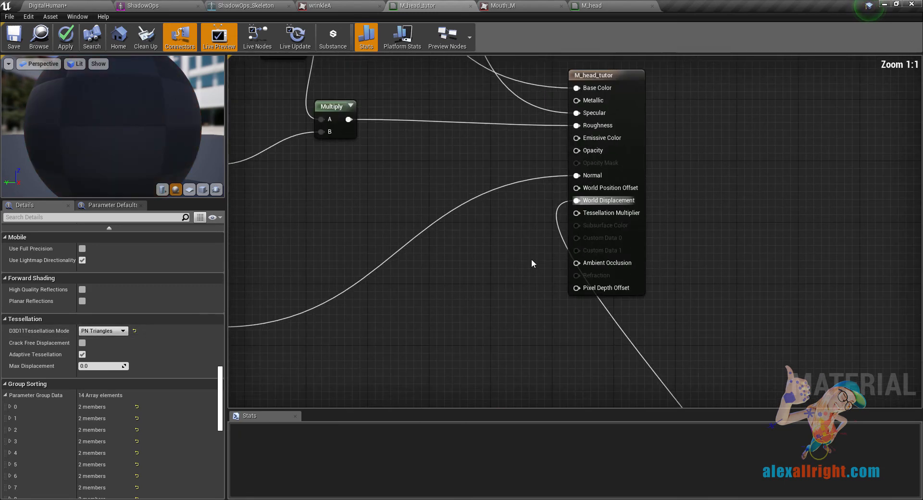
- Create a scalar parameter named Tesselation near the material node and set its default value to 1.5
{"action": "left_click", "coordinate": [457, 239]}
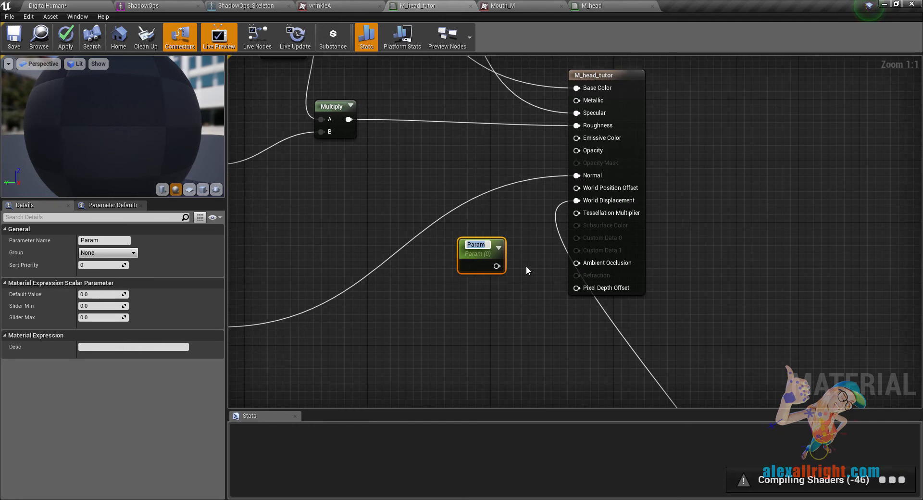
{"action": "type", "text": "Tess"}
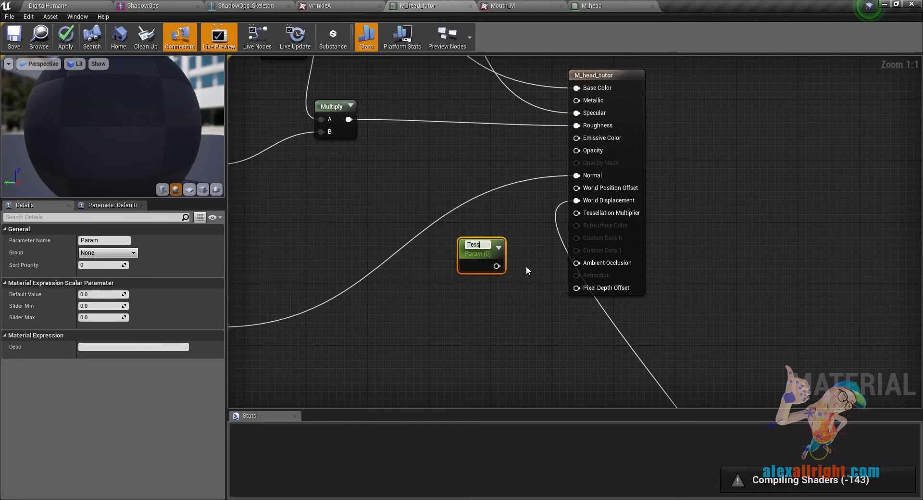
{"action": "type", "text": "elation"}
{"action": "key", "text": "Return"}
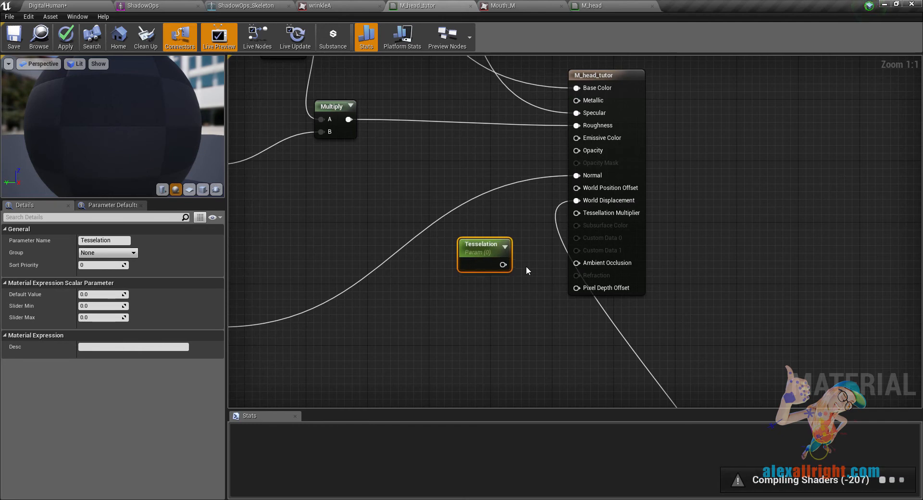
{"action": "left_click", "coordinate": [93, 291]}
{"action": "type", "text": "1.5"}
{"action": "key", "text": "Return"}
- Connect the Tesselation parameter to the material's Tessellation Multiplier input, and apply and save the material
{"action": "left_click", "coordinate": [285, 235]}
{"action": "right_click_drag", "start_coordinate": [286, 235], "coordinate": [262, 263]}
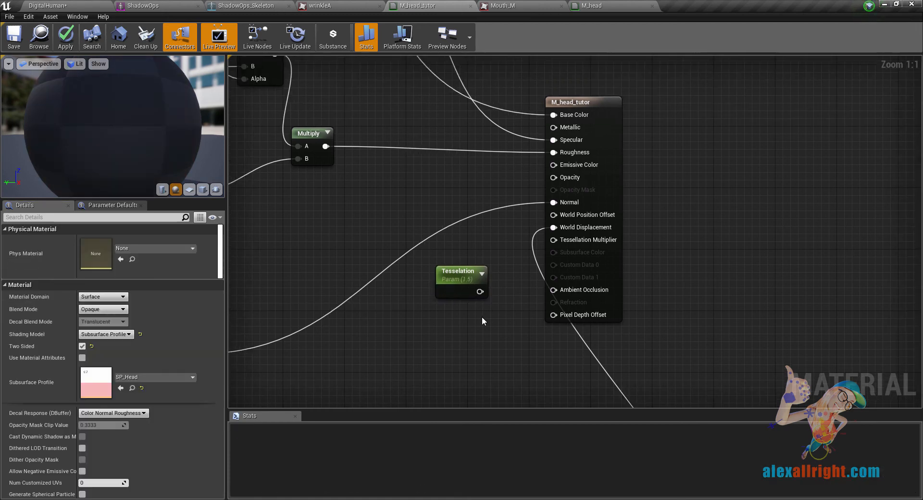
{"action": "left_click_drag", "start_coordinate": [480, 291], "coordinate": [553, 239]}
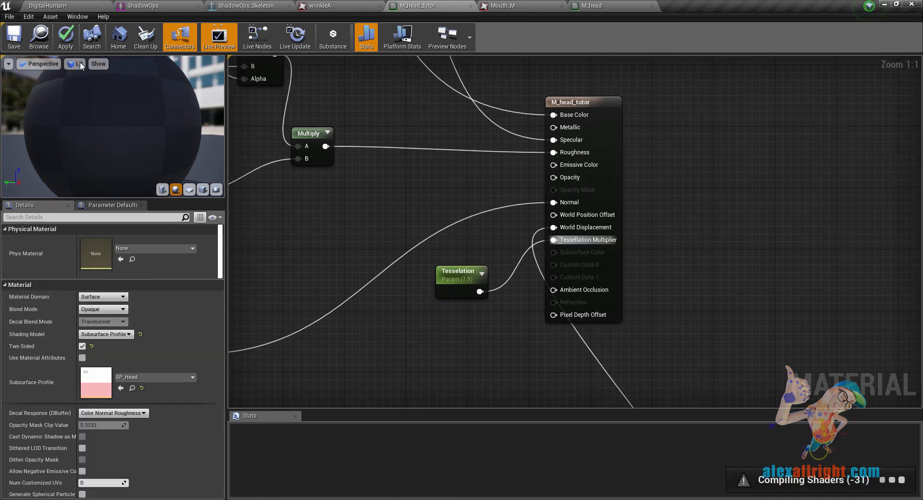
{"action": "left_click", "coordinate": [65, 38]}
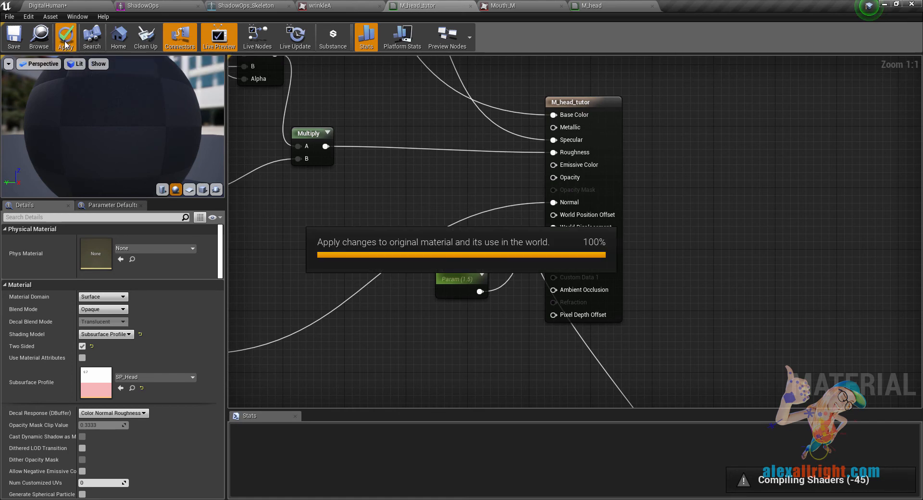
{"action": "left_click", "coordinate": [9, 41]}
- Delete and recreate the rig in the DigitalHuman level, and raise the Mouth controller to about 0.83 along Z to test the displacement
{"action": "left_click", "coordinate": [47, 6]}
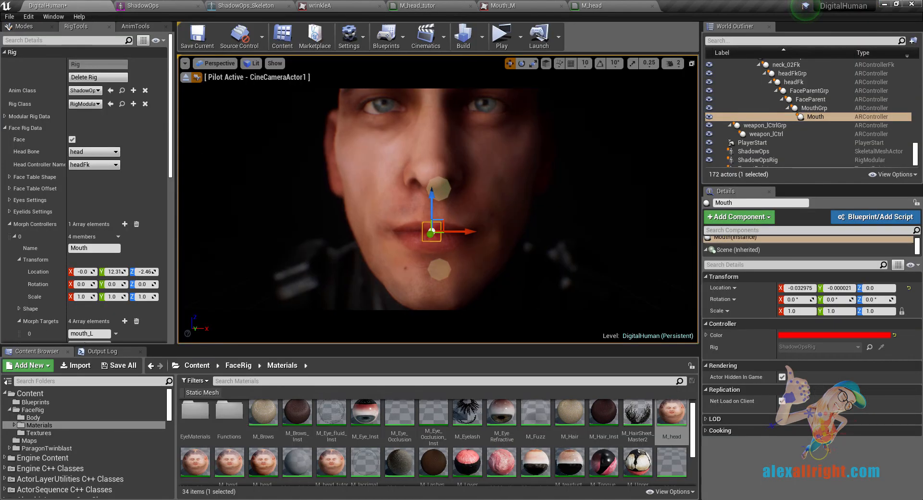
{"action": "left_click", "coordinate": [438, 188]}
{"action": "left_click", "coordinate": [98, 77]}
{"action": "left_click", "coordinate": [94, 64]}
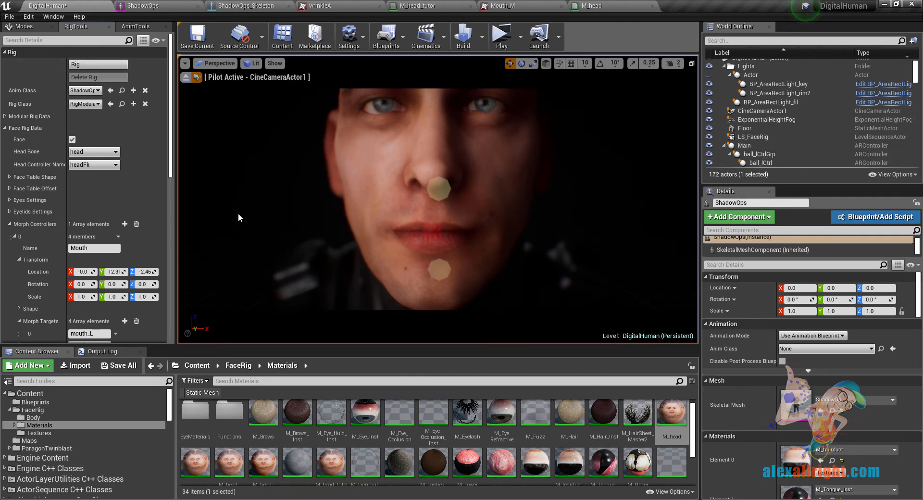
{"action": "left_click", "coordinate": [432, 231]}
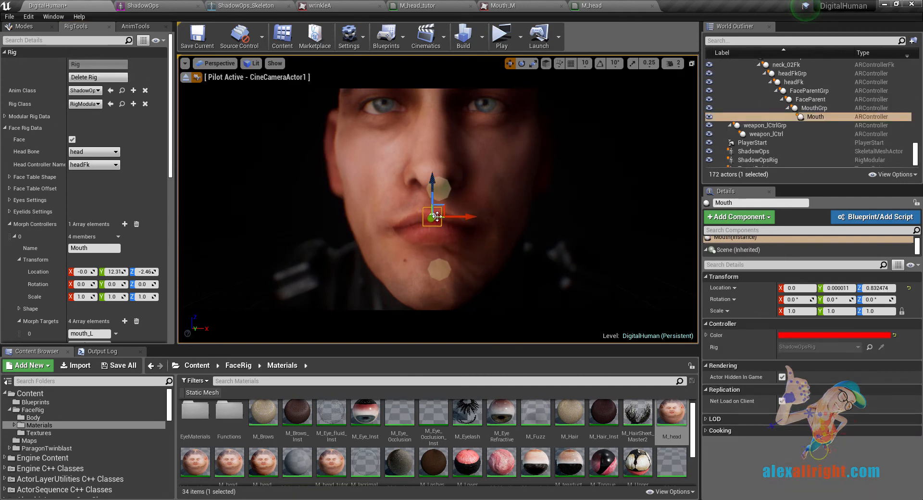
{"action": "right_click_drag", "start_coordinate": [436, 216], "coordinate": [457, 229]}
{"action": "scroll", "coordinate": [435, 208], "scroll_direction": "down", "scroll_amount": 3}
- Examine the displacement texture, mask and Lerp network in the M_head_tutor material graph
{"action": "left_click", "coordinate": [430, 6]}
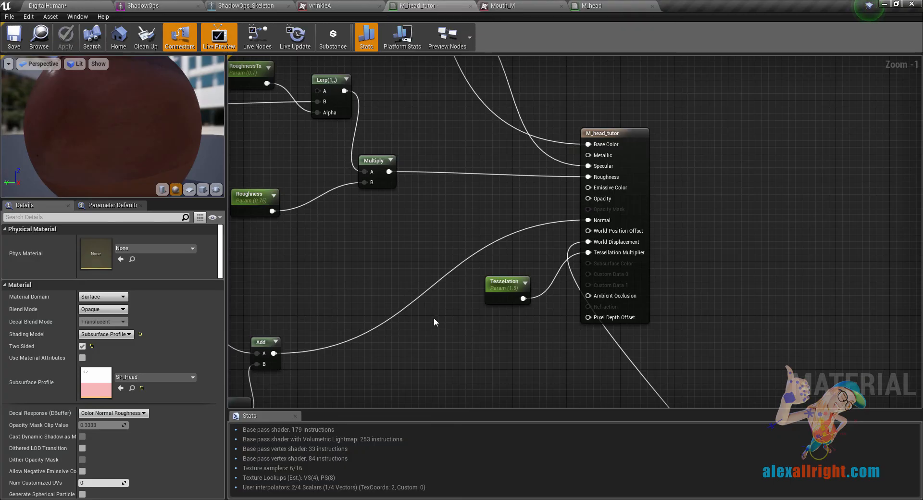
{"action": "right_click_drag", "start_coordinate": [385, 352], "coordinate": [460, 228]}
{"action": "scroll", "coordinate": [526, 241], "scroll_direction": "down", "scroll_amount": 5}
{"action": "right_click_drag", "start_coordinate": [526, 241], "coordinate": [492, 156]}
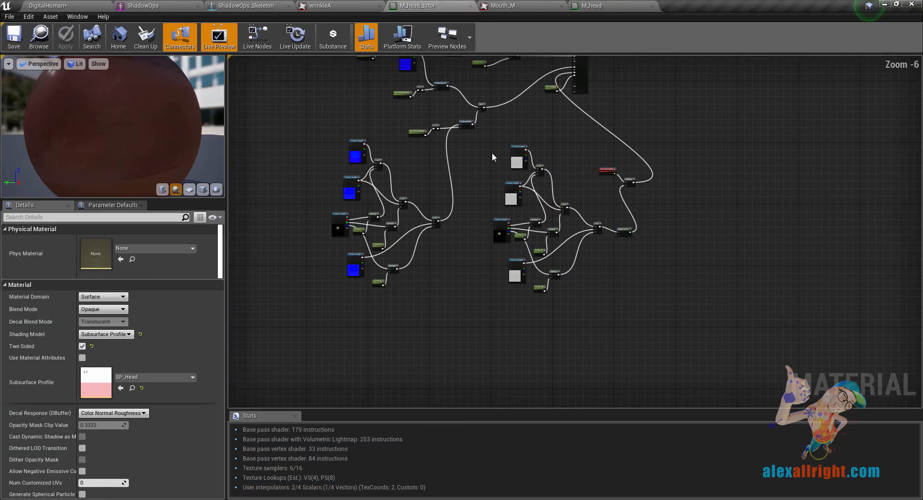
{"action": "left_click_drag", "start_coordinate": [543, 262], "coordinate": [585, 314]}
{"action": "left_click", "coordinate": [641, 306]}
{"action": "right_click_drag", "start_coordinate": [566, 176], "coordinate": [489, 179]}
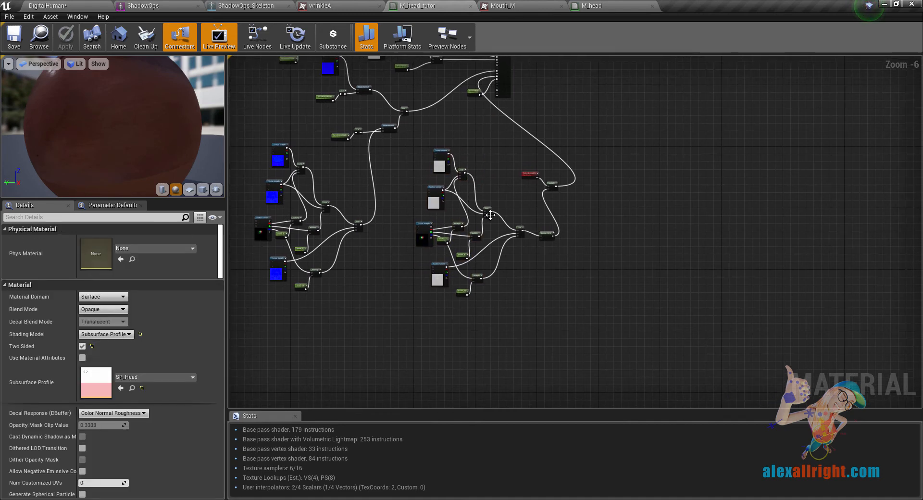
{"action": "scroll", "coordinate": [488, 209], "scroll_direction": "up", "scroll_amount": 2}
{"action": "left_click_drag", "start_coordinate": [556, 372], "coordinate": [338, 137]}
{"action": "left_click", "coordinate": [564, 229]}
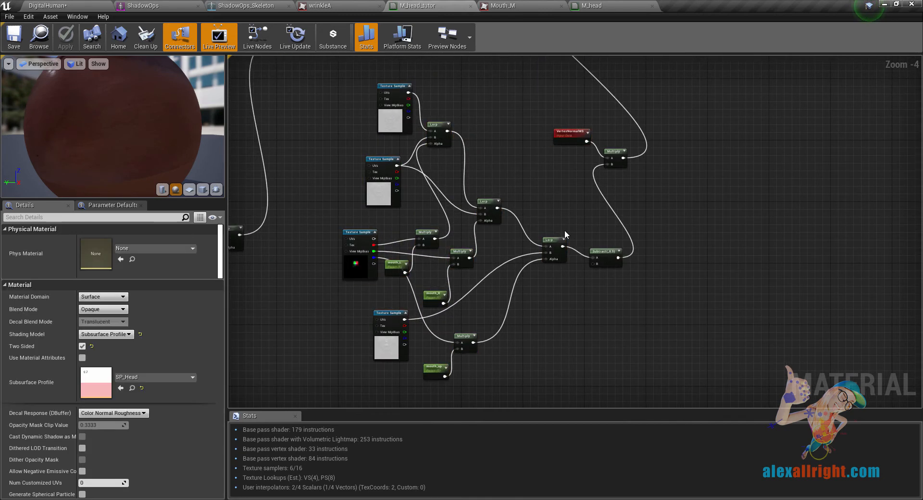
- Add a Multiply node above the displacement network, with its A input fed by the final displacement Lerp
{"action": "right_click_drag", "start_coordinate": [560, 318], "coordinate": [485, 310]}
{"action": "left_click_drag", "start_coordinate": [488, 247], "coordinate": [457, 250]}
{"action": "left_click", "coordinate": [457, 154]}
{"action": "right_click_drag", "start_coordinate": [458, 149], "coordinate": [474, 284]}
{"action": "left_click_drag", "start_coordinate": [474, 379], "coordinate": [423, 237]}
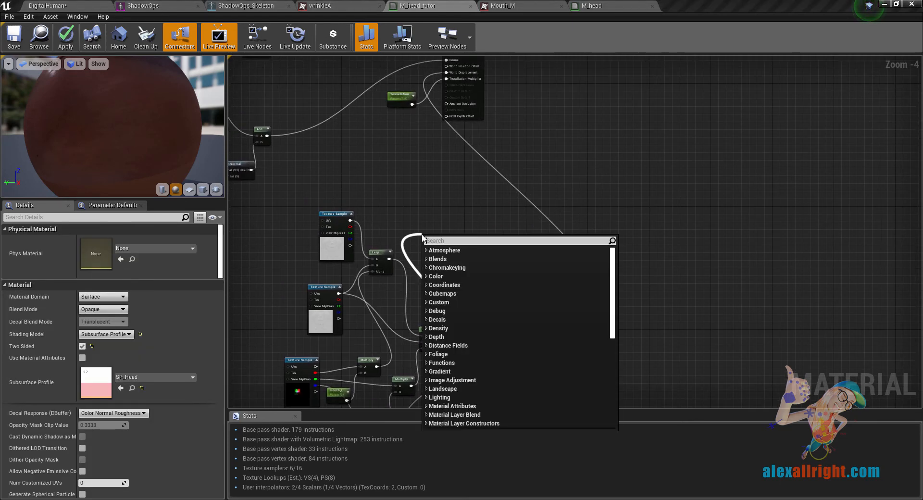
{"action": "type", "text": "*"}
{"action": "left_click", "coordinate": [430, 259]}
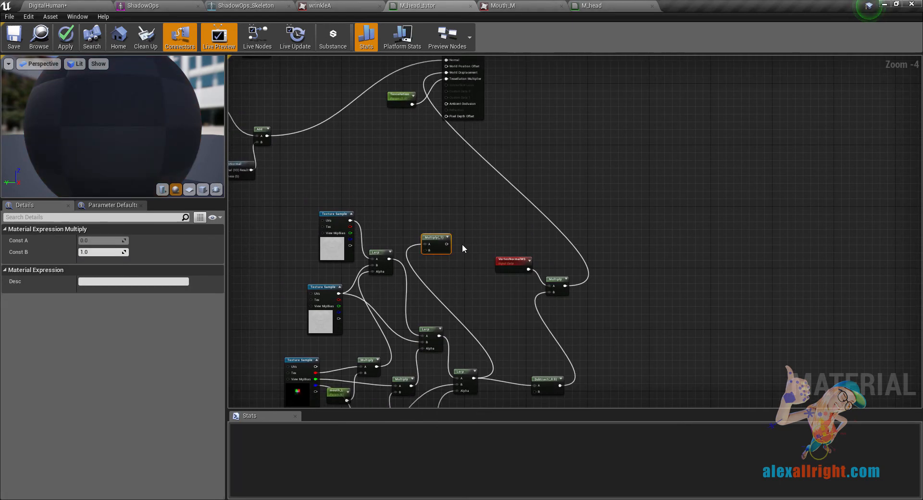
- Create a scalar parameter named SpecularAnim and connect it to the new Multiply node's B input
{"action": "scroll", "coordinate": [480, 243], "scroll_direction": "up", "scroll_amount": 4}
{"action": "key", "text": "s"}
{"action": "left_click", "coordinate": [365, 174]}
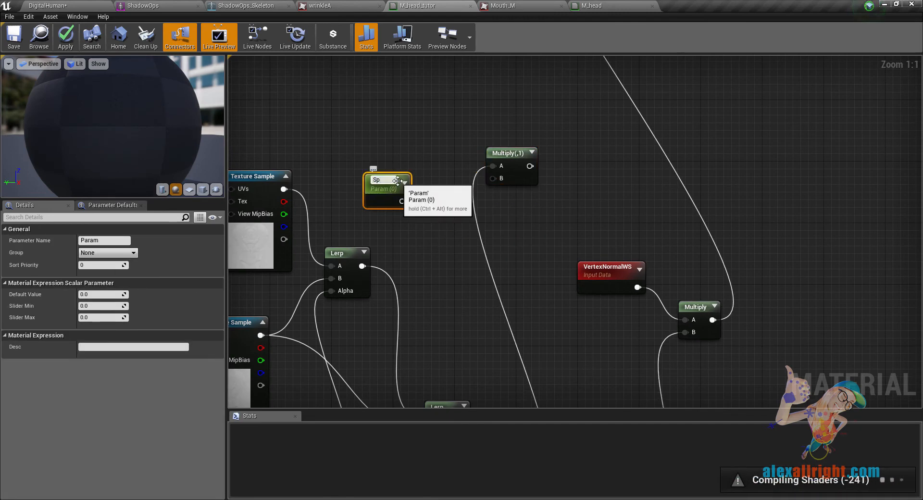
{"action": "type", "text": "SpecularAnim"}
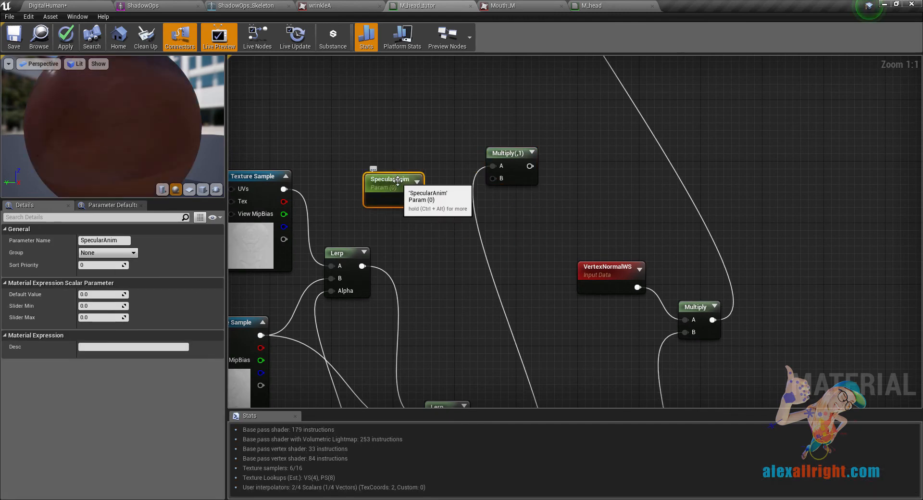
{"action": "left_click_drag", "start_coordinate": [416, 200], "coordinate": [493, 178]}
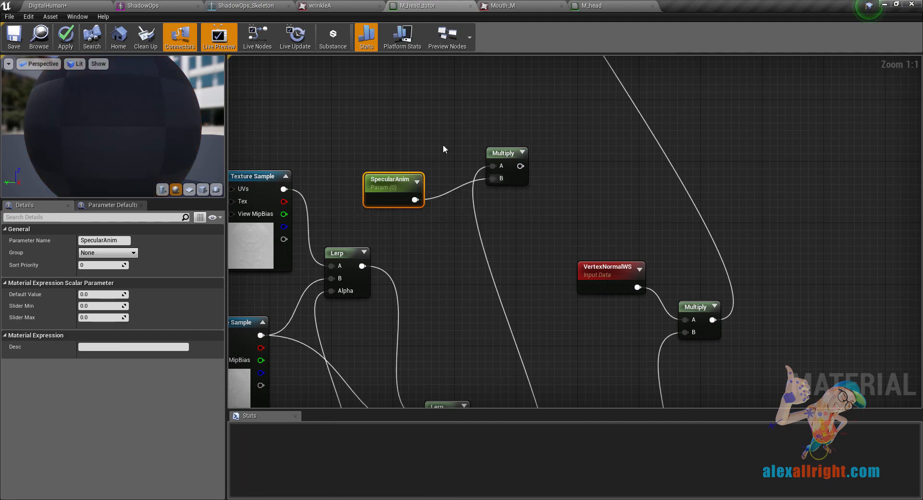
- Move the SpecularAnim Multiply node up between the specular nodes and the material node
{"action": "scroll", "coordinate": [443, 140], "scroll_direction": "down", "scroll_amount": 3}
{"action": "right_click_drag", "start_coordinate": [455, 100], "coordinate": [526, 294]}
{"action": "scroll", "coordinate": [526, 295], "scroll_direction": "up", "scroll_amount": 2}
{"action": "left_click", "coordinate": [526, 295]}
{"action": "scroll", "coordinate": [533, 302], "scroll_direction": "down", "scroll_amount": 5}
{"action": "left_click", "coordinate": [528, 243]}
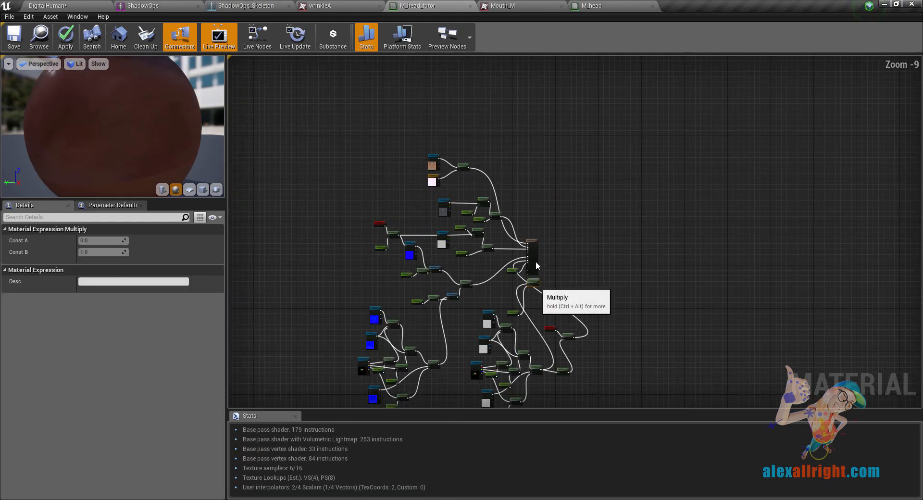
{"action": "scroll", "coordinate": [528, 243], "scroll_direction": "up", "scroll_amount": 4}
{"action": "left_click_drag", "start_coordinate": [601, 225], "coordinate": [601, 237]}
- Create an Add node from the existing Specular Multiply and feed the SpecularAnim Multiply into its B input
{"action": "left_click_drag", "start_coordinate": [471, 215], "coordinate": [614, 197]}
{"action": "type", "text": "add"}
{"action": "left_click", "coordinate": [635, 246]}
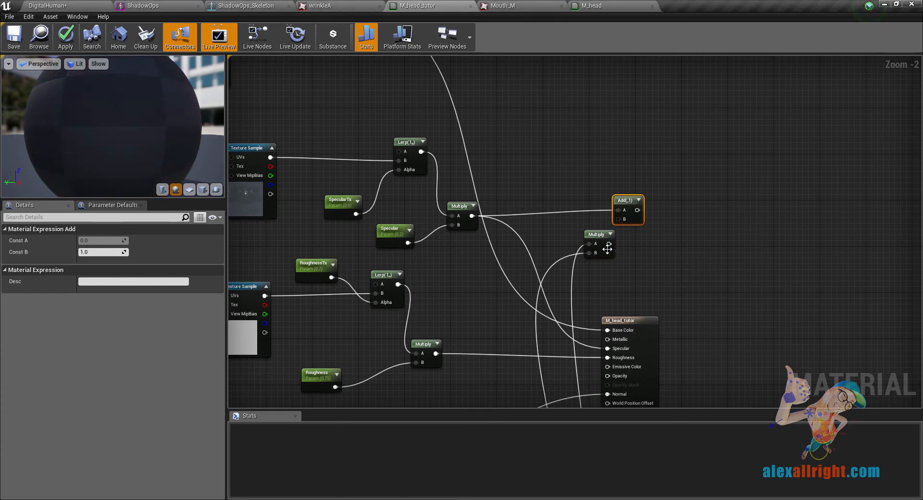
{"action": "left_click_drag", "start_coordinate": [599, 235], "coordinate": [622, 221]}
{"action": "left_click", "coordinate": [647, 243]}
- Connect the Add node to the material's Specular input and apply the material changes
{"action": "right_click_drag", "start_coordinate": [646, 235], "coordinate": [622, 160]}
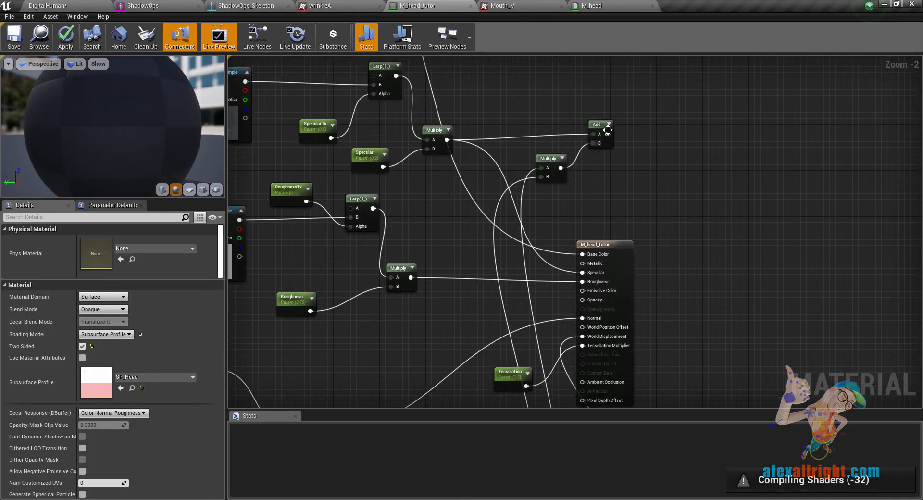
{"action": "left_click_drag", "start_coordinate": [608, 134], "coordinate": [595, 272]}
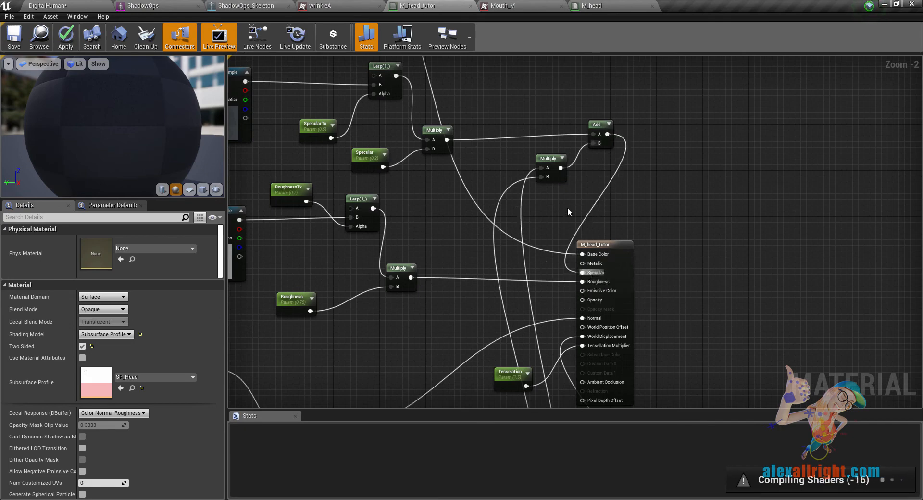
{"action": "right_click_drag", "start_coordinate": [569, 212], "coordinate": [603, 250]}
{"action": "left_click", "coordinate": [67, 38]}
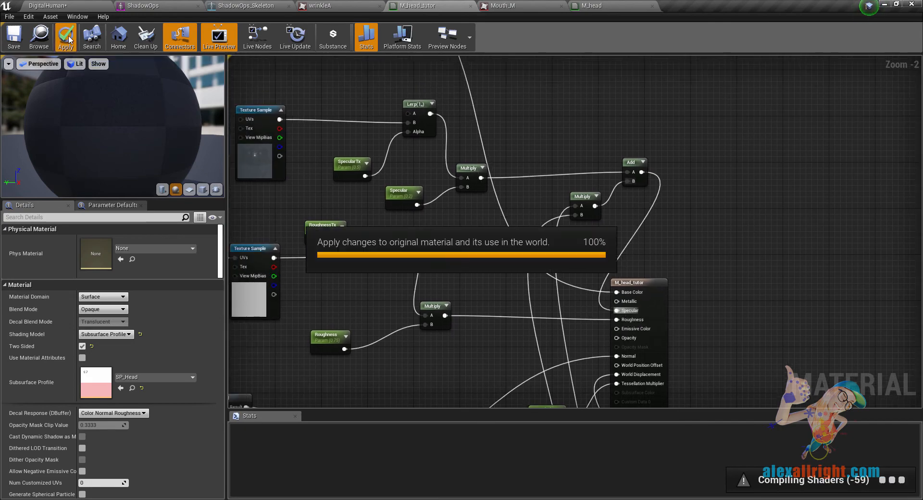
- Delete and recreate the rig in the DigitalHuman level, and raise the Mouth controller to about 0.77 along Z
{"action": "left_click", "coordinate": [64, 7]}
{"action": "left_click", "coordinate": [445, 185]}
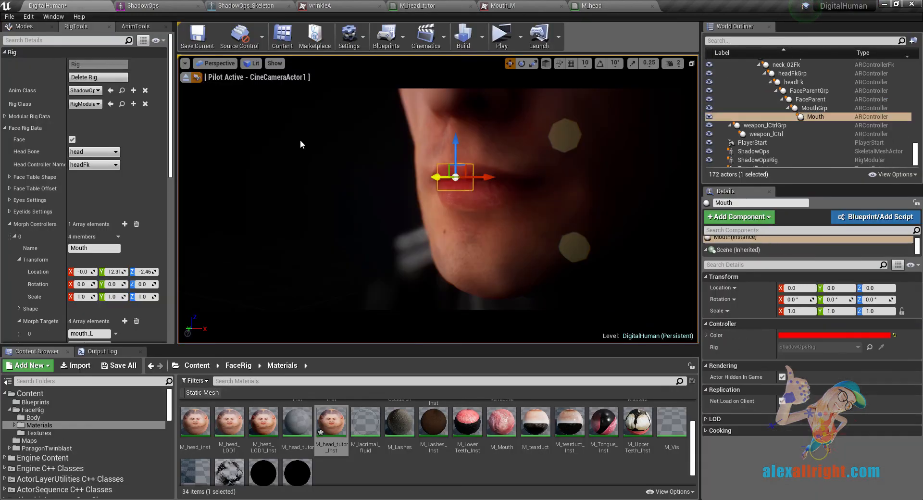
{"action": "left_click", "coordinate": [104, 78]}
{"action": "left_click", "coordinate": [105, 68]}
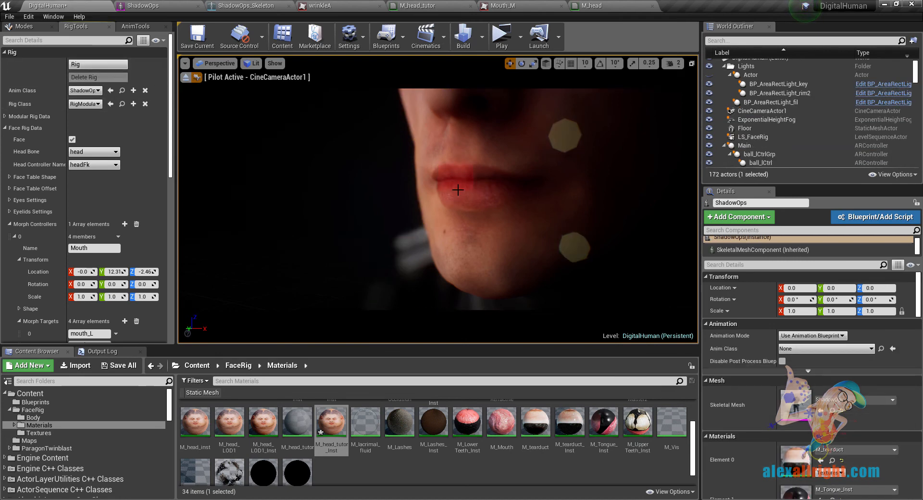
{"action": "left_click", "coordinate": [461, 173]}
{"action": "left_click_drag", "start_coordinate": [454, 142], "coordinate": [453, 124]}
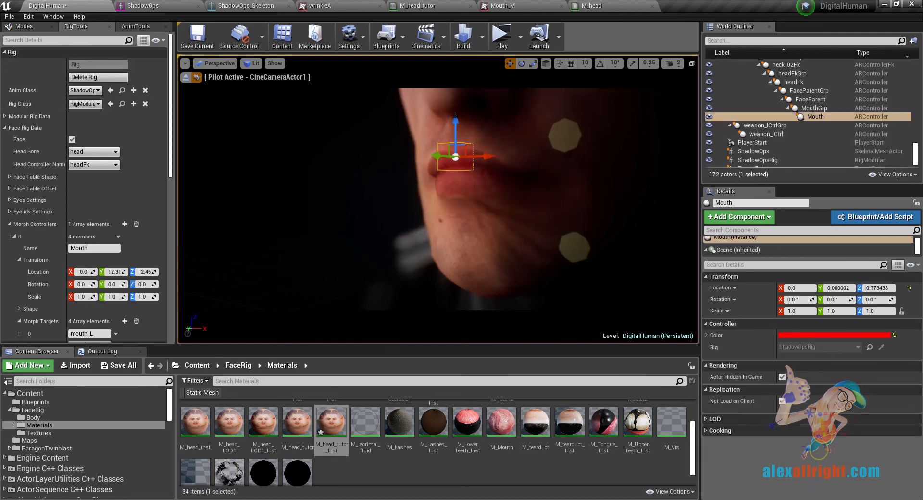
- Override SpecularAnim with about 5.2 in M_head_tutor_Inst, and shift the Mouth controller to about 0.73 along Z
{"action": "double_click", "coordinate": [333, 426]}
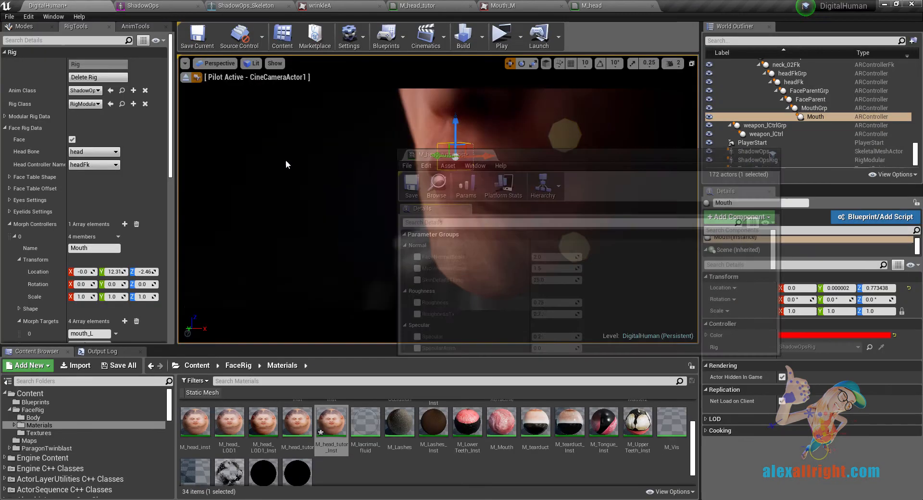
{"action": "left_click_drag", "start_coordinate": [522, 294], "coordinate": [370, 407]}
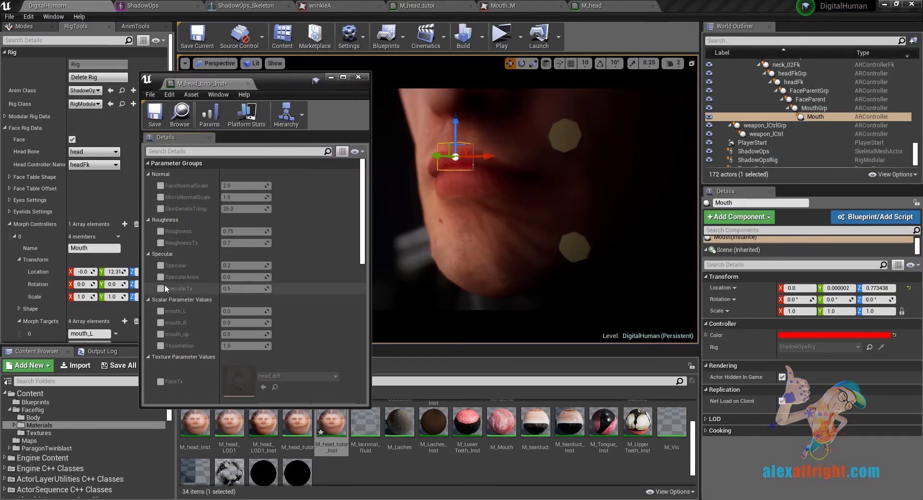
{"action": "left_click_drag", "start_coordinate": [241, 277], "coordinate": [238, 276]}
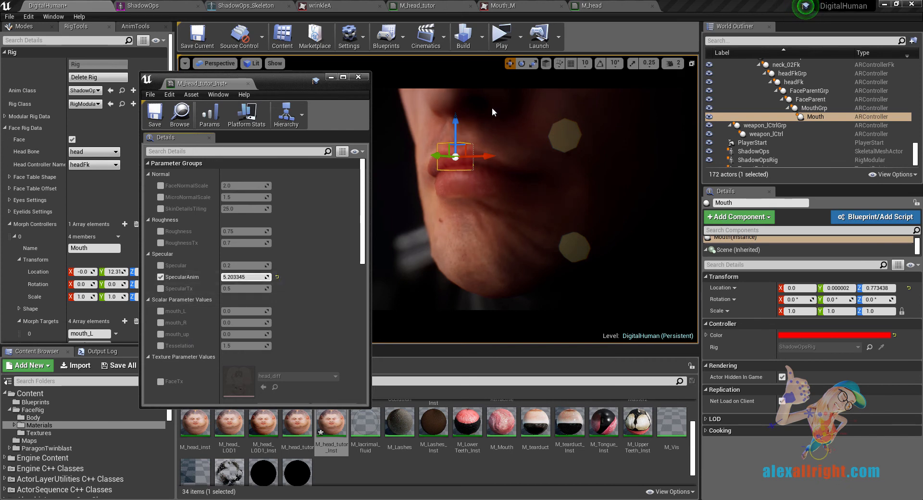
{"action": "mouse_move", "coordinate": [458, 121]}
{"action": "left_mouse_down"}
{"action": "mouse_move", "coordinate": [457, 142]}
{"action": "mouse_move", "coordinate": [458, 122]}
{"action": "left_mouse_up"}
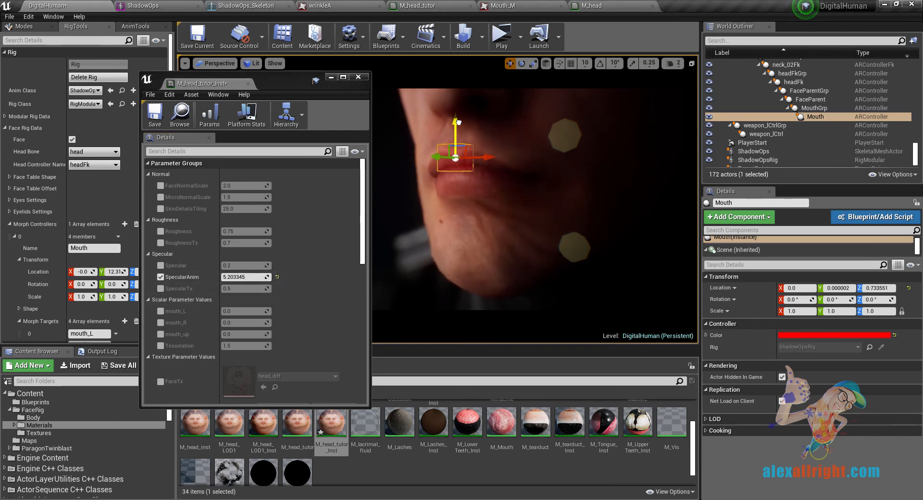
- Open the finished M_head material and examine its head_nor and wrinkle normal texture samples
{"action": "scroll", "coordinate": [381, 469], "scroll_direction": "up", "scroll_amount": 3}
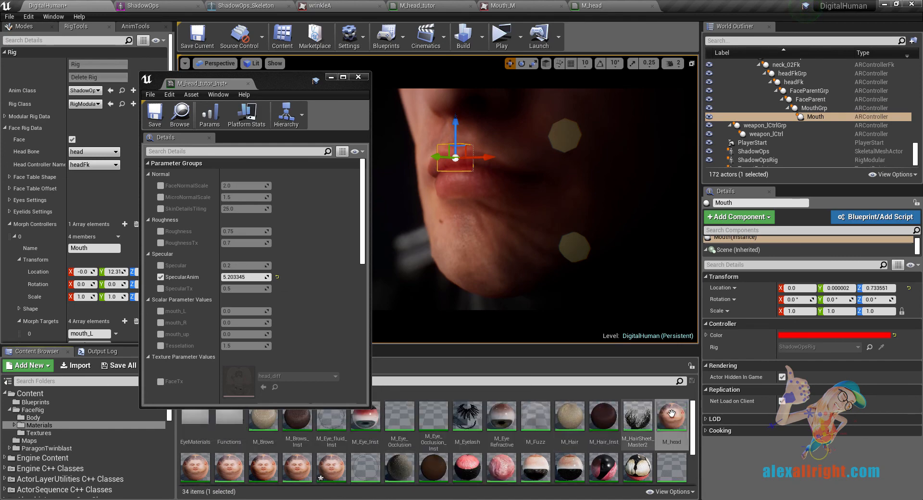
{"action": "double_click", "coordinate": [675, 425]}
{"action": "left_click", "coordinate": [365, 77]}
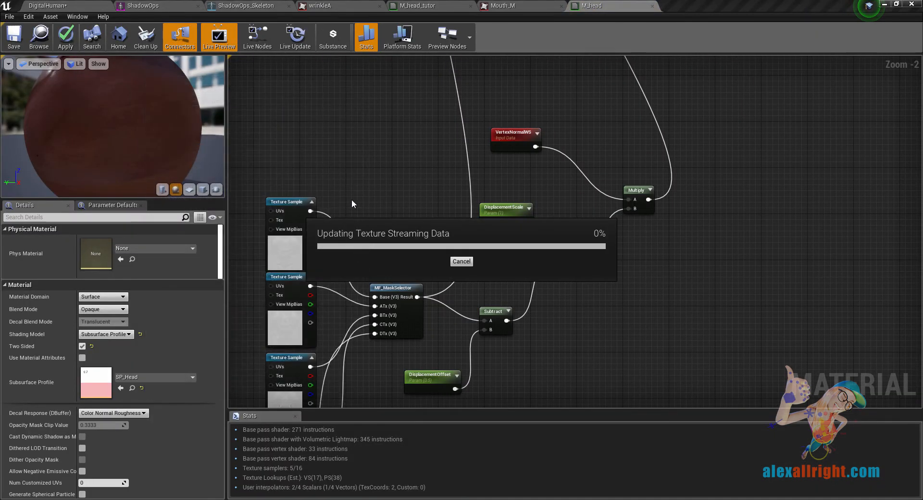
{"action": "scroll", "coordinate": [377, 175], "scroll_direction": "down", "scroll_amount": 6}
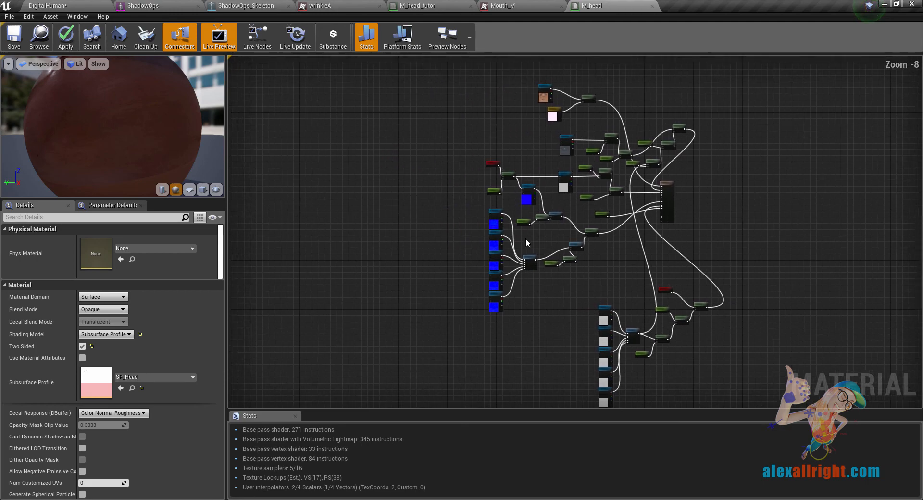
{"action": "scroll", "coordinate": [526, 238], "scroll_direction": "up", "scroll_amount": 6}
{"action": "right_click_drag", "start_coordinate": [439, 145], "coordinate": [448, 161]}
{"action": "left_click", "coordinate": [447, 161]}
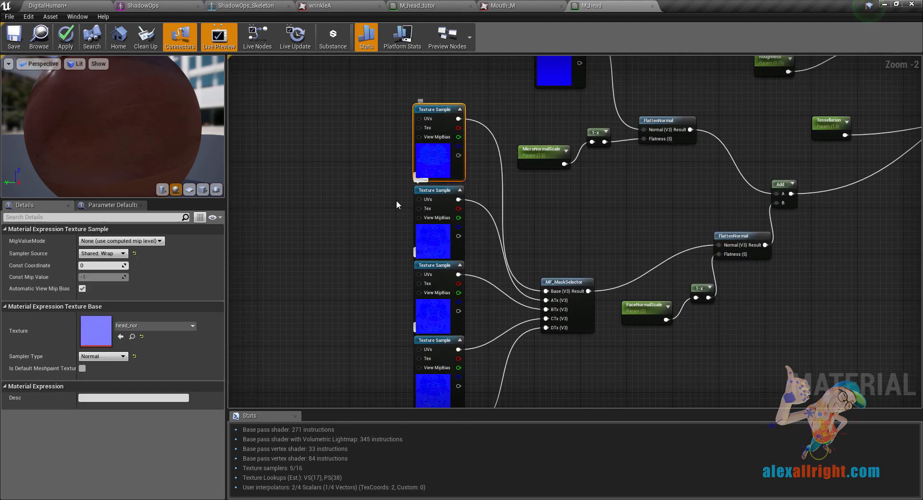
{"action": "right_click_drag", "start_coordinate": [396, 200], "coordinate": [365, 125]}
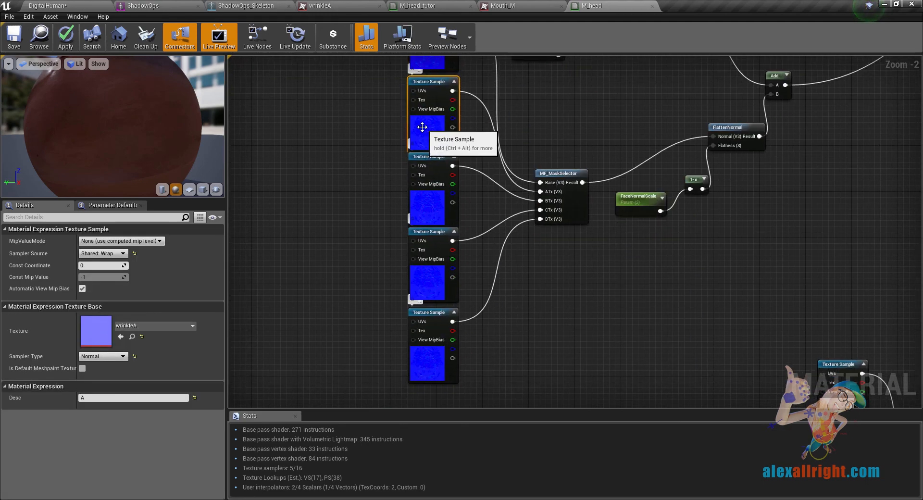
{"action": "left_click", "coordinate": [419, 207]}
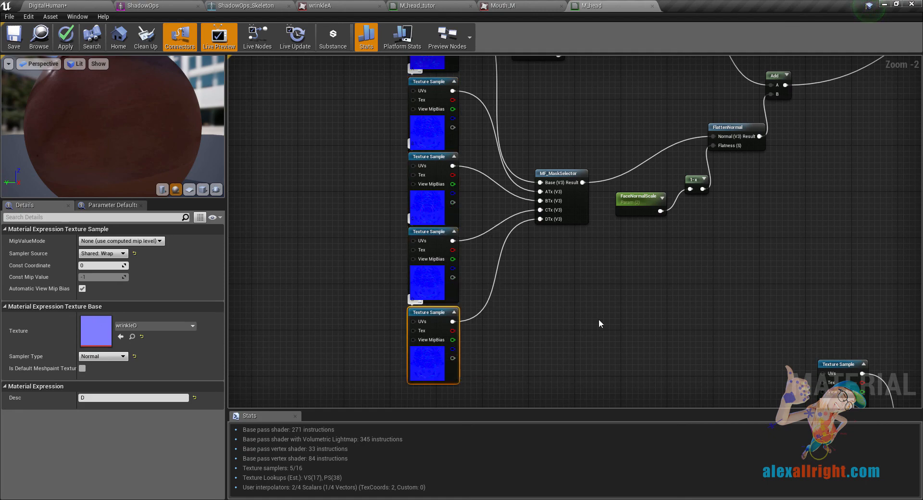
- Open the MF_MaskSelector function and examine how mouth_L, mouth_R and mouth_up drive its mask blending
{"action": "scroll", "coordinate": [598, 323], "scroll_direction": "up", "scroll_amount": 2}
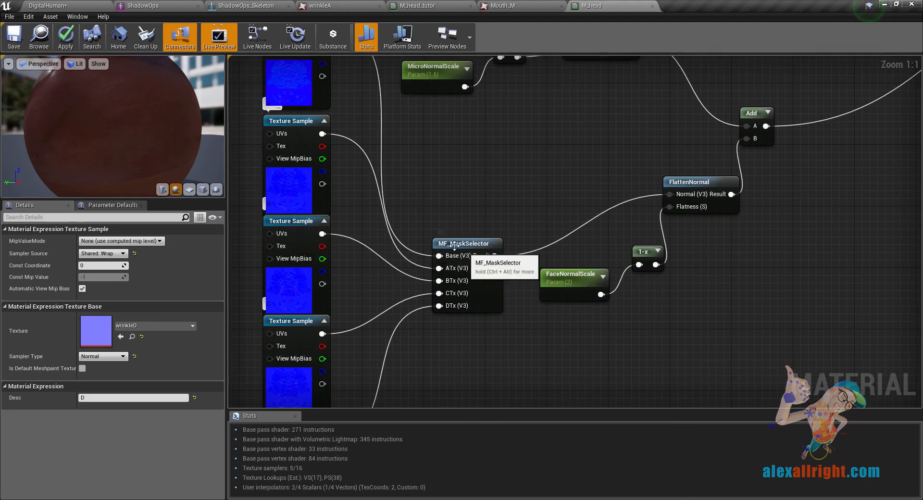
{"action": "double_click", "coordinate": [485, 279]}
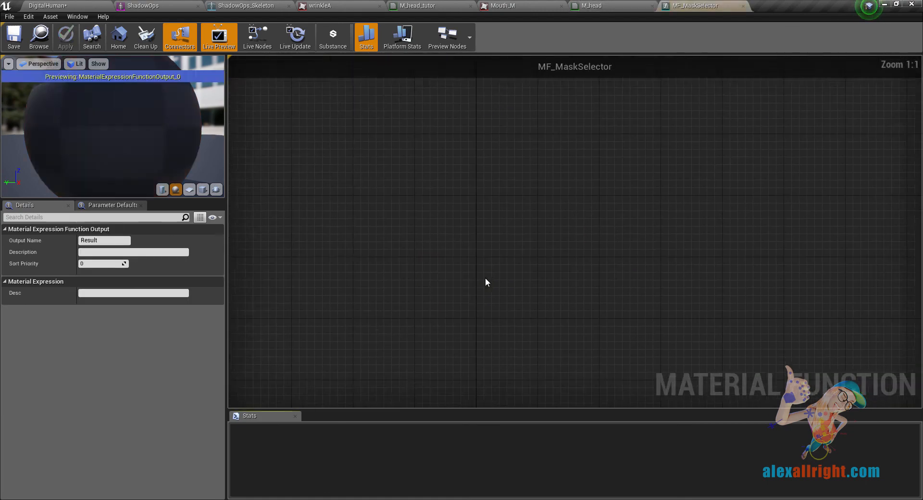
{"action": "scroll", "coordinate": [436, 225], "scroll_direction": "down", "scroll_amount": 7}
{"action": "right_click_drag", "start_coordinate": [431, 188], "coordinate": [565, 405]}
{"action": "right_click_drag", "start_coordinate": [546, 179], "coordinate": [567, 407]}
{"action": "right_click_drag", "start_coordinate": [551, 153], "coordinate": [636, 277]}
{"action": "scroll", "coordinate": [489, 260], "scroll_direction": "up", "scroll_amount": 7}
{"action": "right_click_drag", "start_coordinate": [458, 119], "coordinate": [581, 371]}
{"action": "left_click_drag", "start_coordinate": [375, 173], "coordinate": [610, 309]}
{"action": "right_click_drag", "start_coordinate": [645, 323], "coordinate": [423, 135]}
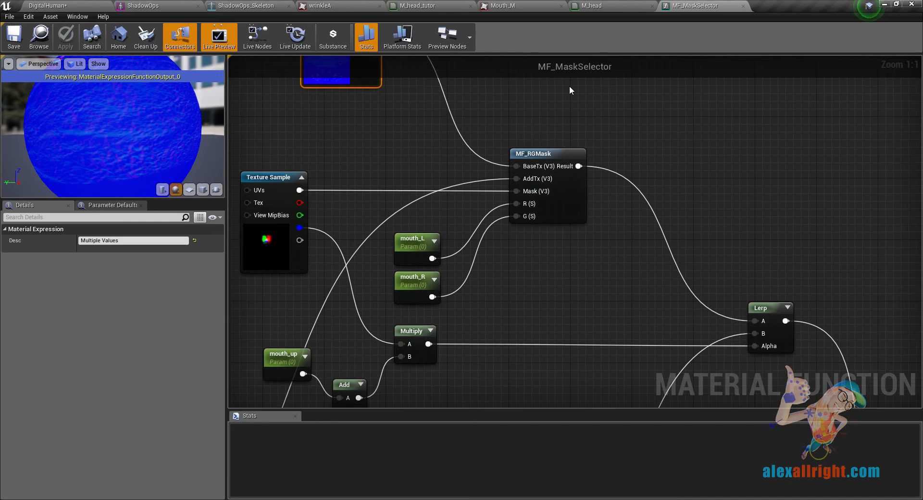
{"action": "left_click", "coordinate": [570, 88]}
{"action": "right_click_drag", "start_coordinate": [565, 258], "coordinate": [464, 91]}
{"action": "scroll", "coordinate": [621, 276], "scroll_direction": "down", "scroll_amount": 5}
{"action": "scroll", "coordinate": [649, 287], "scroll_direction": "down", "scroll_amount": 1}
{"action": "scroll", "coordinate": [552, 241], "scroll_direction": "up", "scroll_amount": 6}
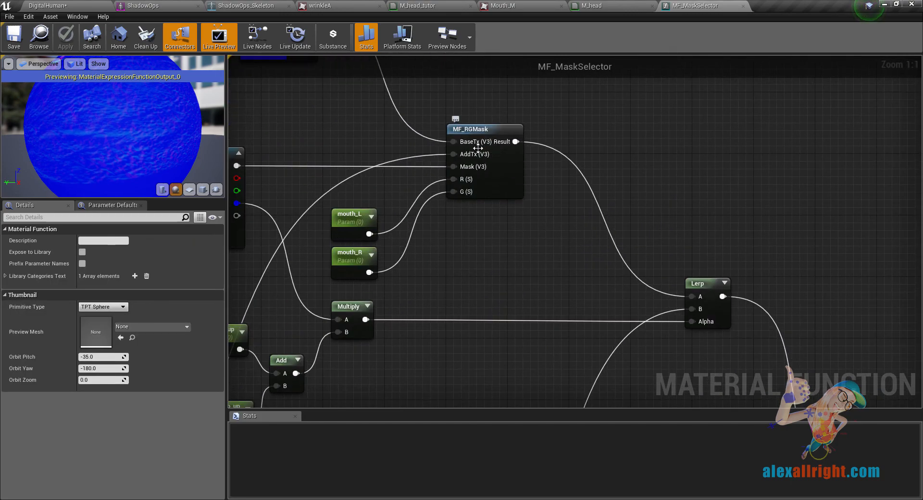
- Open the MF_RGMask function and examine its texture, mask and R and G scalar inputs
{"action": "double_click", "coordinate": [478, 148]}
{"action": "right_click_drag", "start_coordinate": [506, 278], "coordinate": [710, 236]}
{"action": "scroll", "coordinate": [687, 126], "scroll_direction": "down", "scroll_amount": 3}
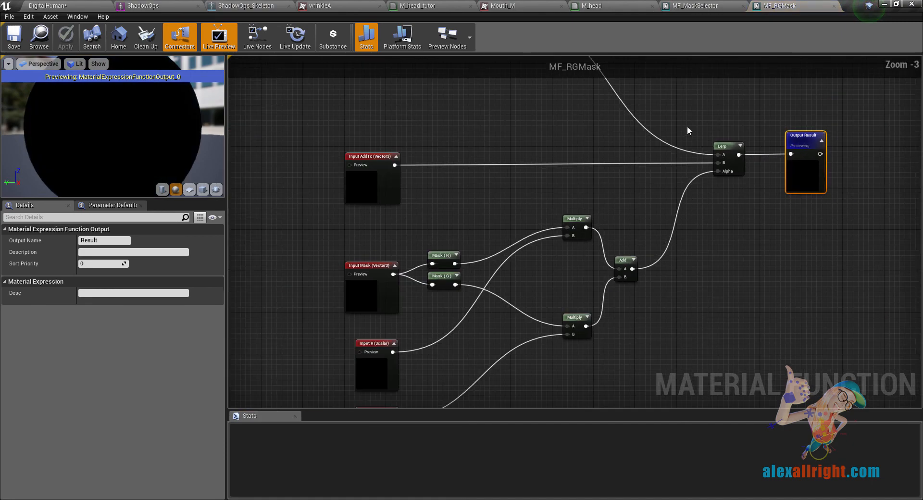
{"action": "right_click_drag", "start_coordinate": [687, 126], "coordinate": [685, 243]}
{"action": "left_click", "coordinate": [692, 287]}
{"action": "left_click_drag", "start_coordinate": [423, 302], "coordinate": [450, 330]}
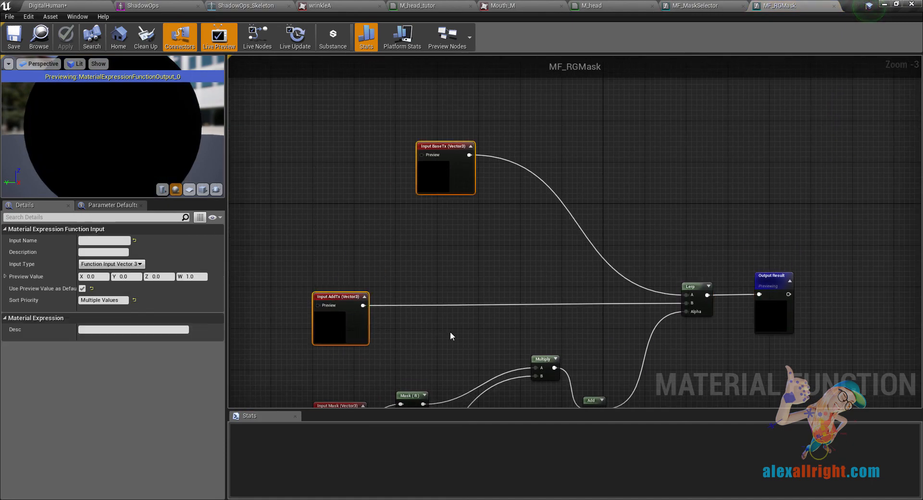
{"action": "right_click_drag", "start_coordinate": [450, 331], "coordinate": [484, 126]}
{"action": "scroll", "coordinate": [484, 126], "scroll_direction": "up", "scroll_amount": 3}
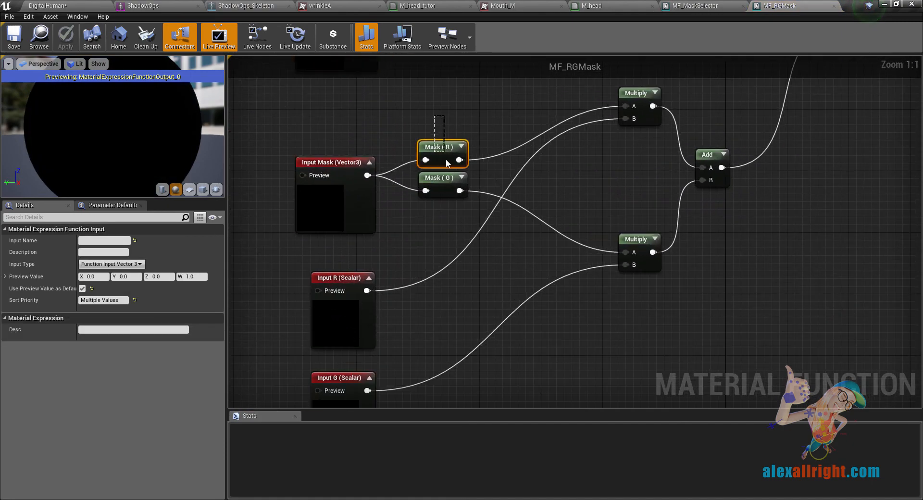
{"action": "left_click_drag", "start_coordinate": [446, 159], "coordinate": [447, 183]}
{"action": "right_click_drag", "start_coordinate": [528, 257], "coordinate": [526, 222]}
{"action": "left_click_drag", "start_coordinate": [403, 356], "coordinate": [334, 290]}
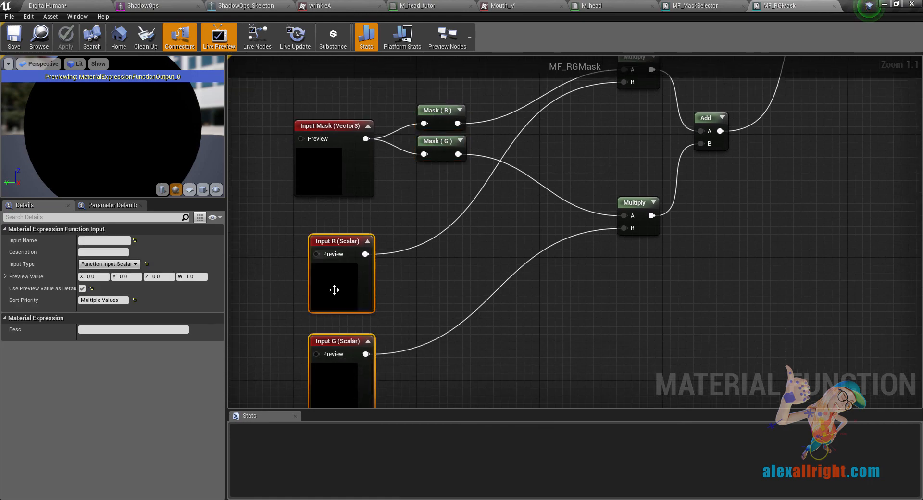
- Examine how the two Multiply nodes and the Add node feed the Lerp's Alpha and output result in MF_RGMask
{"action": "right_click_drag", "start_coordinate": [495, 237], "coordinate": [341, 314]}
{"action": "left_click_drag", "start_coordinate": [561, 317], "coordinate": [489, 147]}
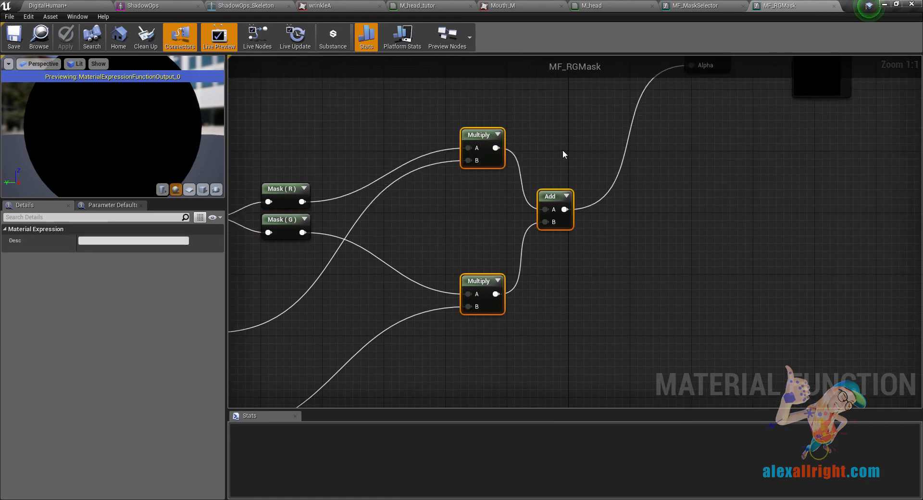
{"action": "scroll", "coordinate": [586, 120], "scroll_direction": "down", "scroll_amount": 3}
{"action": "right_click_drag", "start_coordinate": [587, 120], "coordinate": [527, 258]}
{"action": "left_click_drag", "start_coordinate": [755, 227], "coordinate": [685, 205]}
{"action": "left_click", "coordinate": [587, 120]}
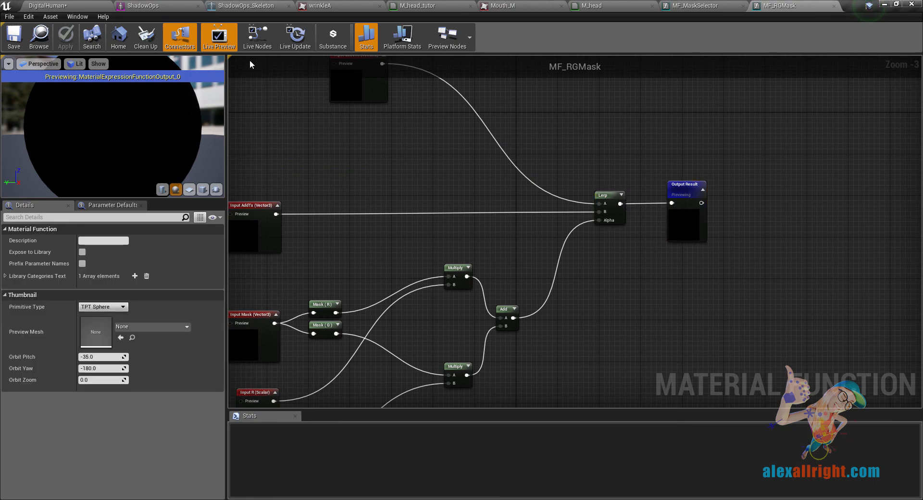
- Return to the DigitalHuman level and review the Mouth morph controller's transform and morph target entries in the face rig data
{"action": "left_click", "coordinate": [70, 7]}
{"action": "scroll", "coordinate": [25, 170], "scroll_direction": "down", "scroll_amount": 2}
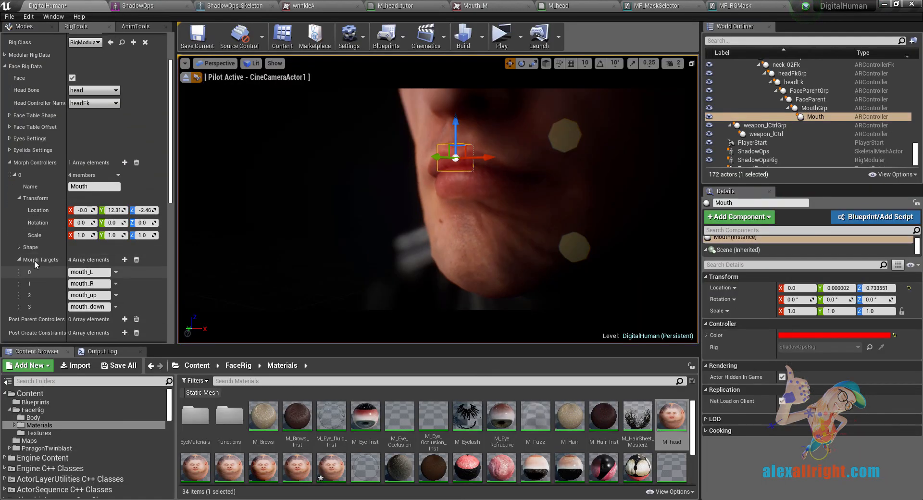
{"action": "scroll", "coordinate": [26, 201], "scroll_direction": "down", "scroll_amount": 2}
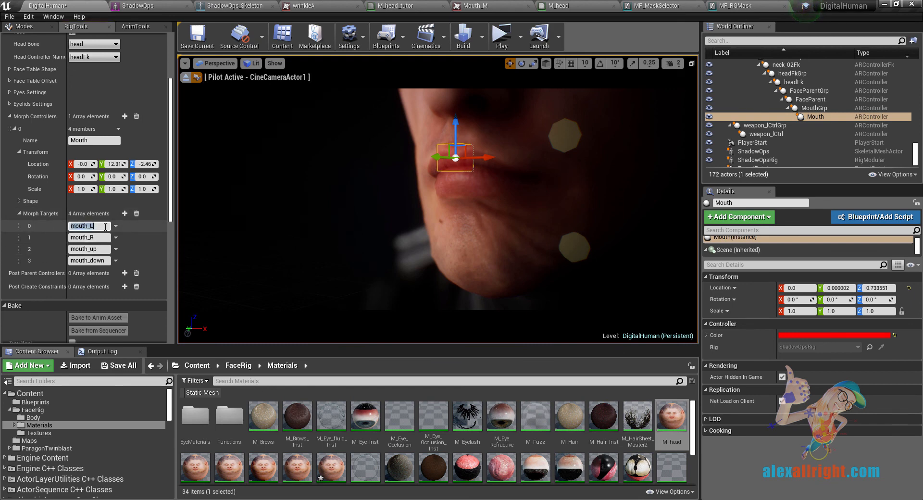
- Open ShadowOps_Skeleton and check the mouth_down, mouth_L and mouth_R animation curves
{"action": "left_click", "coordinate": [219, 6]}
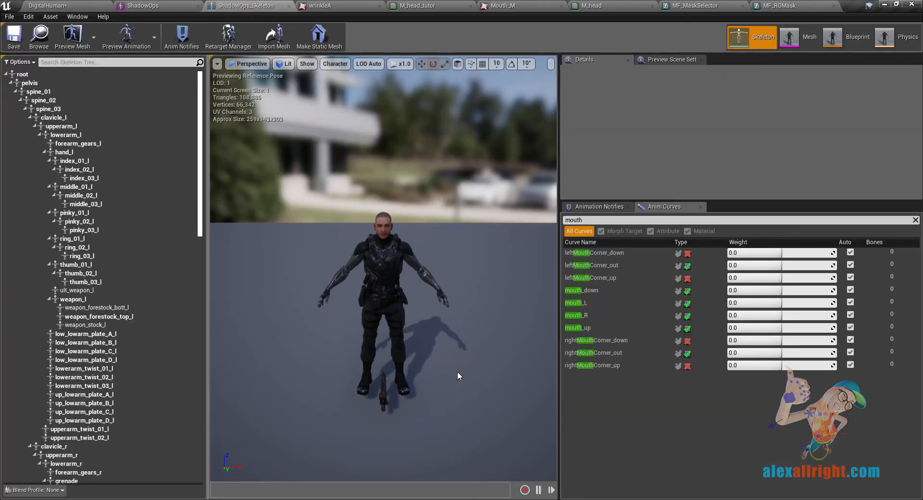
{"action": "left_click", "coordinate": [582, 290]}
{"action": "left_click", "coordinate": [580, 302]}
{"action": "left_click", "coordinate": [580, 316]}
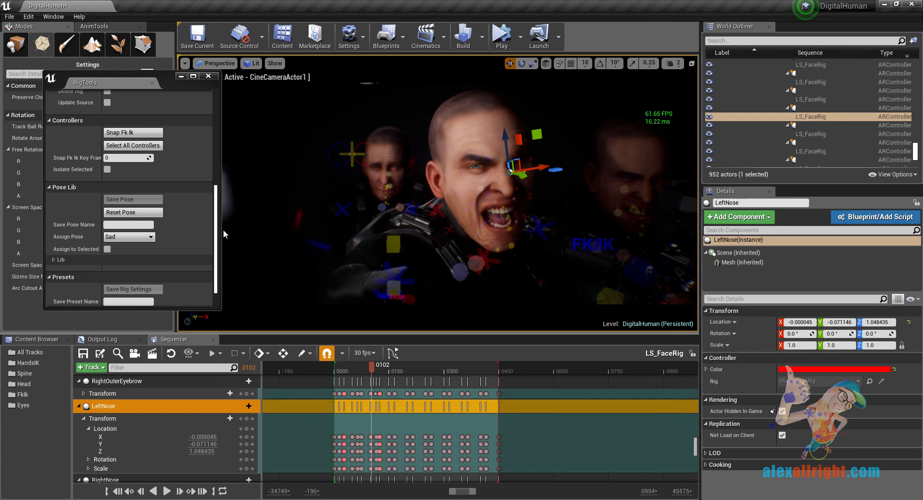
- Bake the face rig's LS_FaceRig sequence to an animation asset, and open ShadowOps_Anim
{"action": "scroll", "coordinate": [216, 171], "scroll_direction": "down", "scroll_amount": 3}
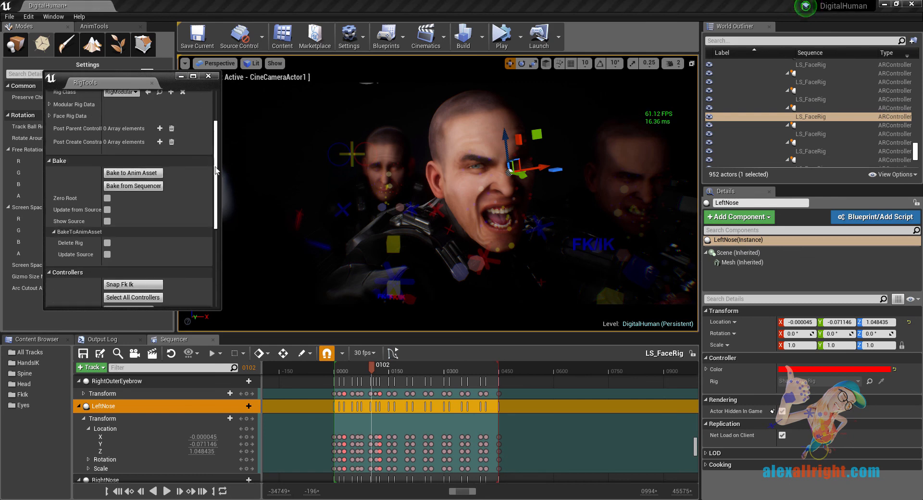
{"action": "left_click", "coordinate": [142, 174]}
{"action": "left_click", "coordinate": [504, 355]}
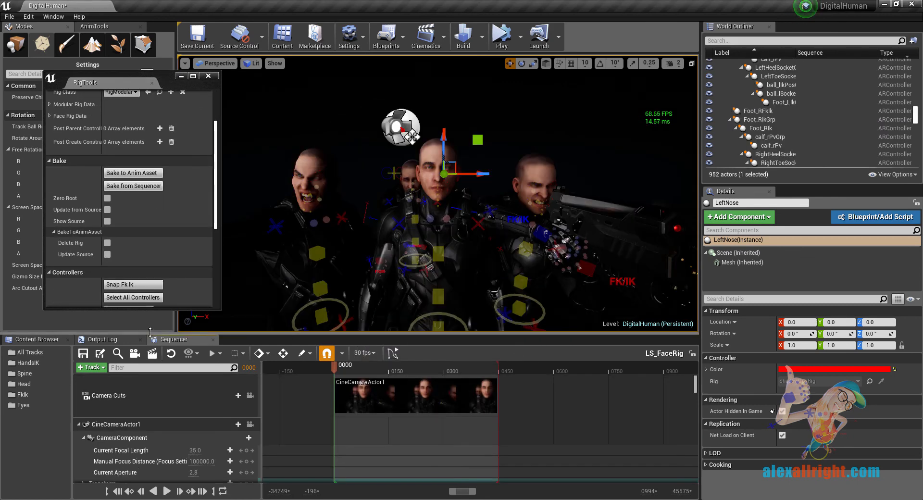
{"action": "double_click", "coordinate": [230, 414]}
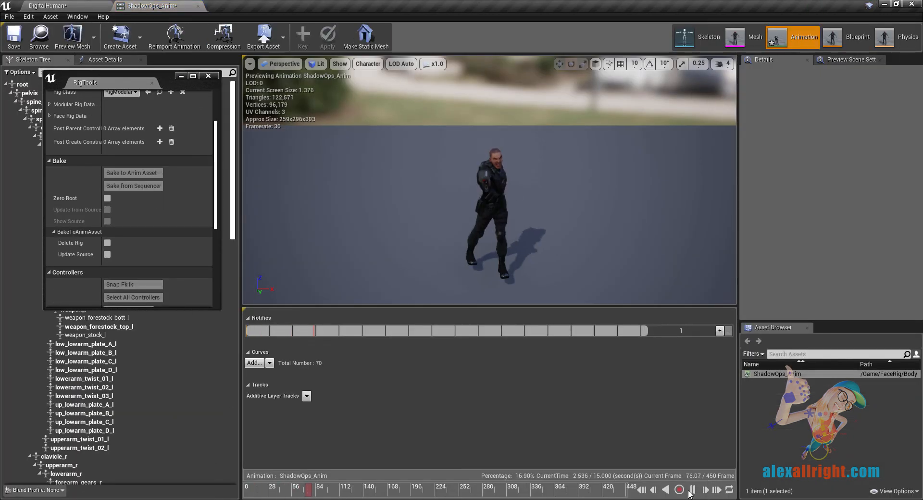